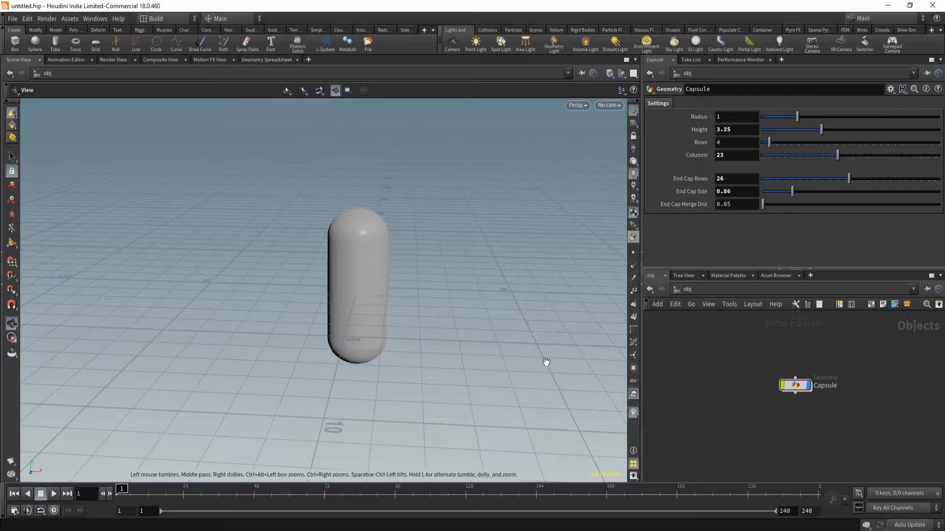
click(795, 384)
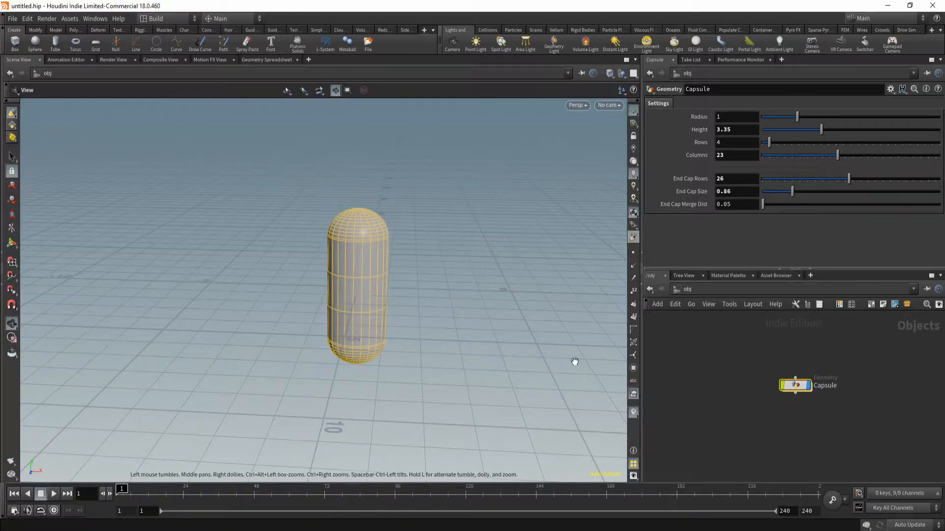
key(Tab)
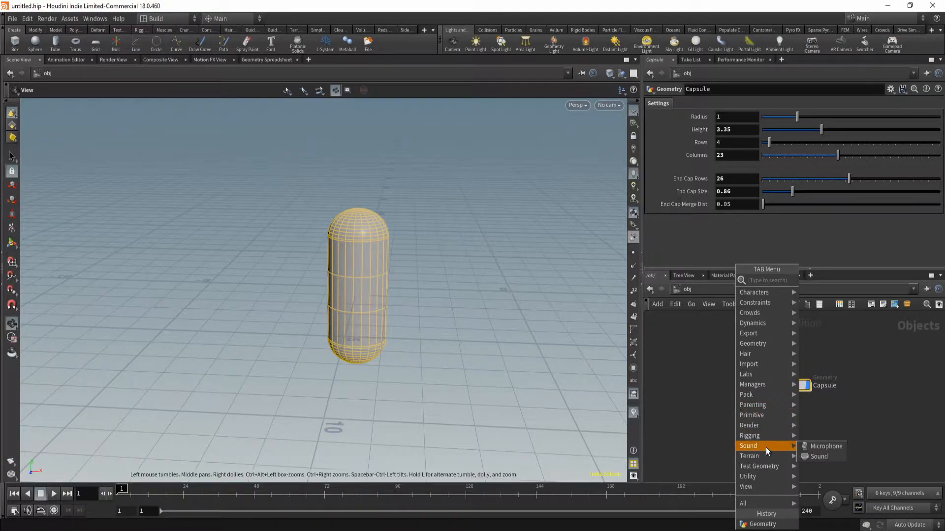
mouse_move(771, 416)
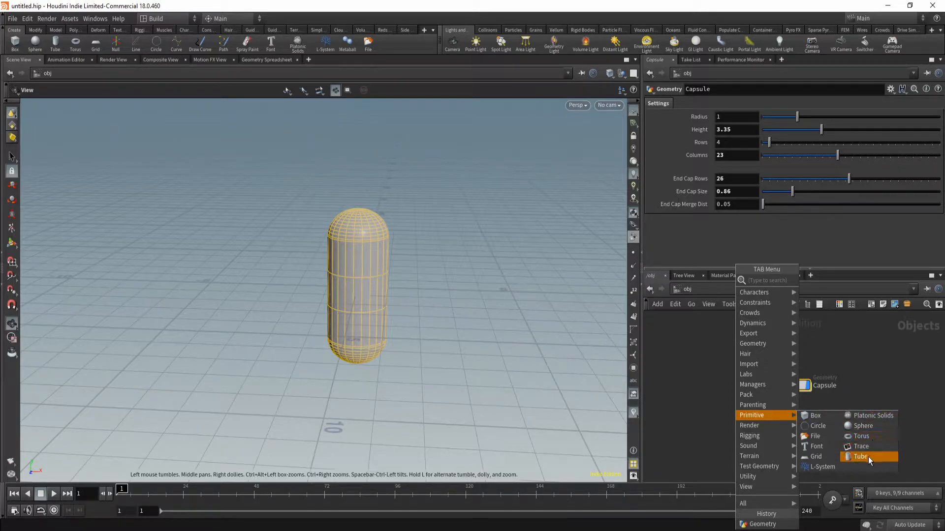
click(699, 368)
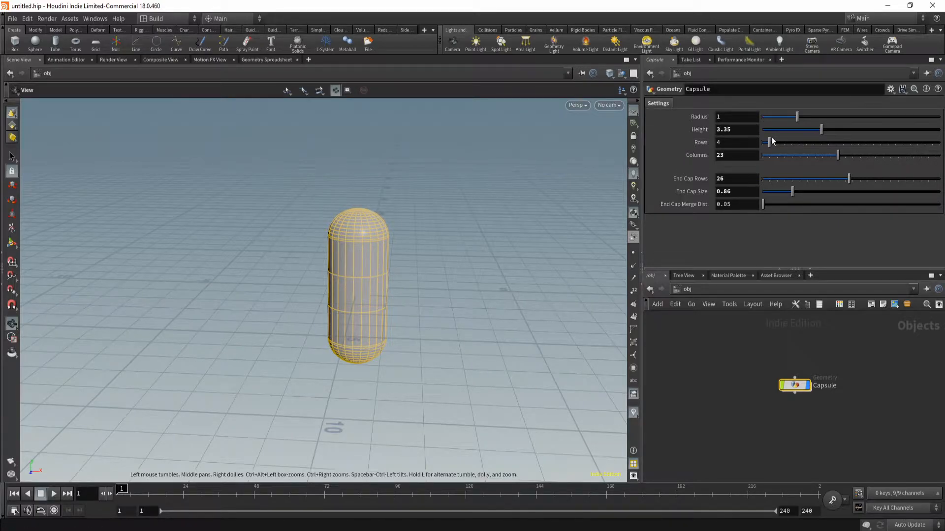
Adjust the capsule to Height 5.1, Rows 19, Columns 14, End Cap Rows 28 and End Cap Size 1.66.
drag(821, 129, 844, 147)
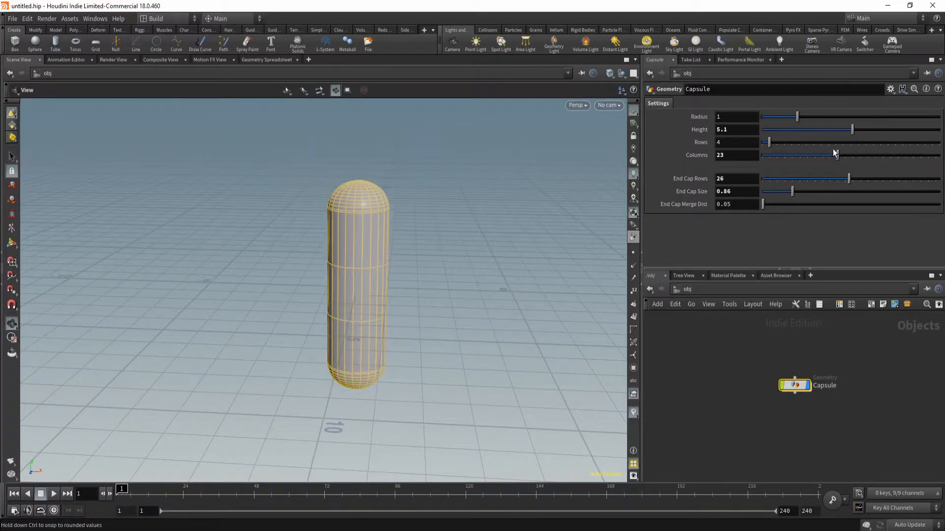
drag(772, 147, 859, 190)
drag(796, 190, 818, 257)
click(747, 404)
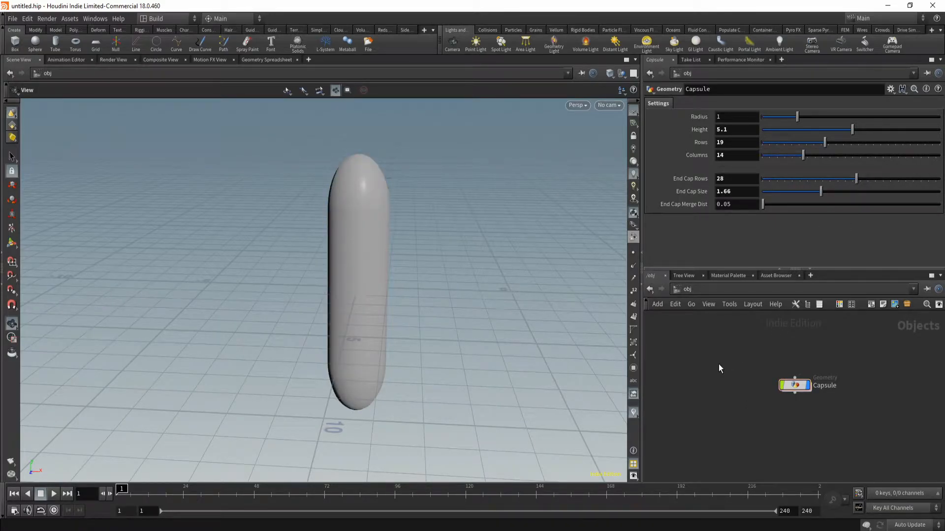
Add an empty Geometry object and place it beside the Capsule object.
key(Tab)
text(test)
key(Return)
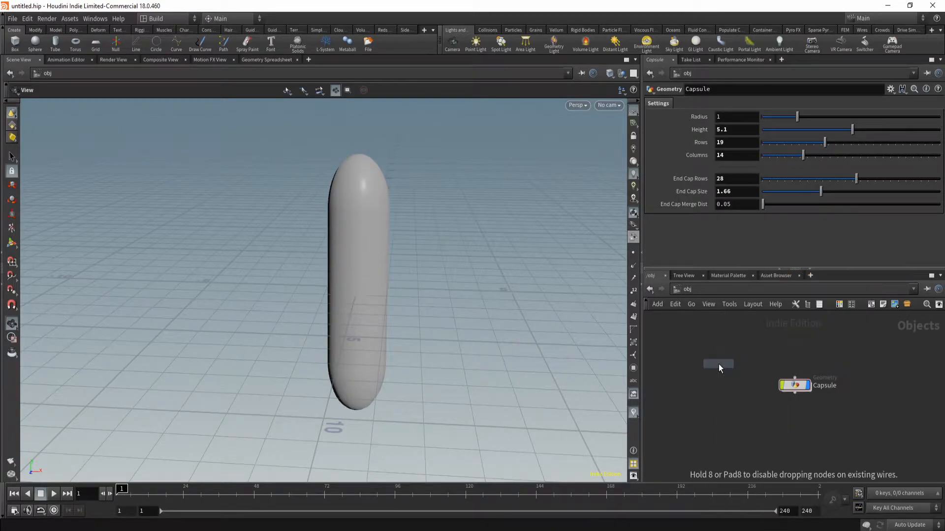
click(718, 364)
drag(718, 364, 706, 385)
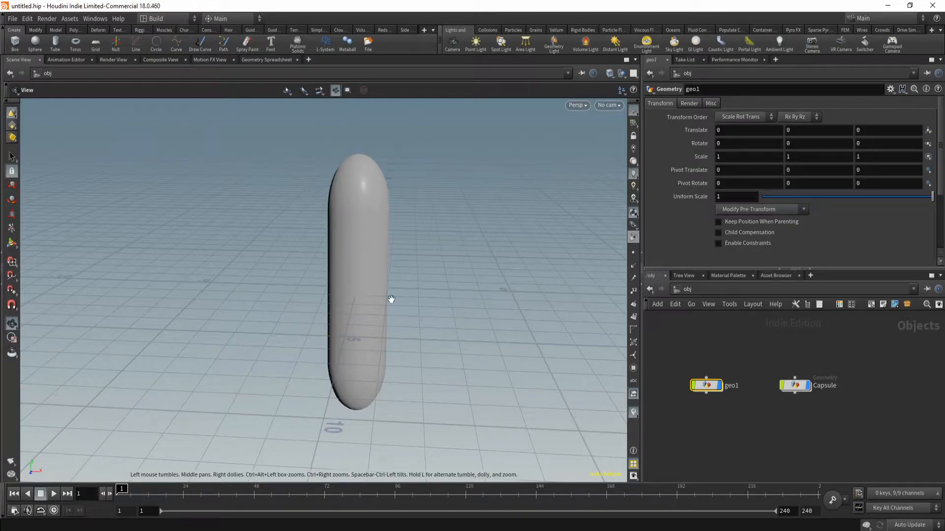
Go inside the new geometry object geo1 and add a Tube node to its empty network.
double_click(707, 385)
key(Tab)
mouse_move(753, 344)
key(Escape)
key(u)
double_click(704, 388)
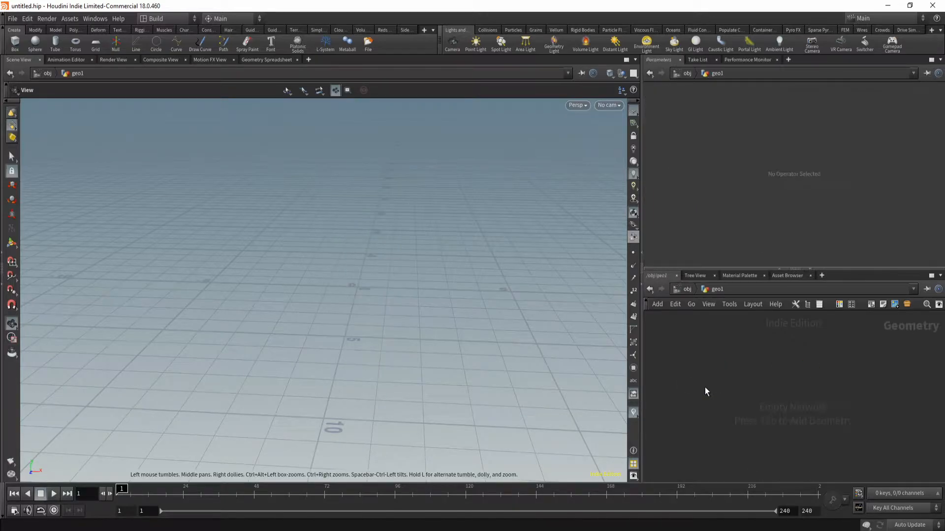
key(Tab)
text(tube)
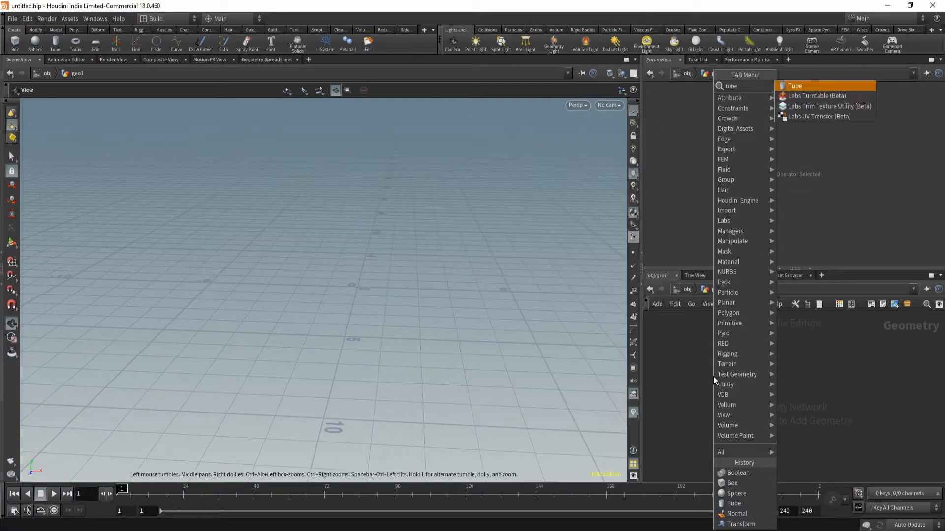
key(Return)
click(713, 376)
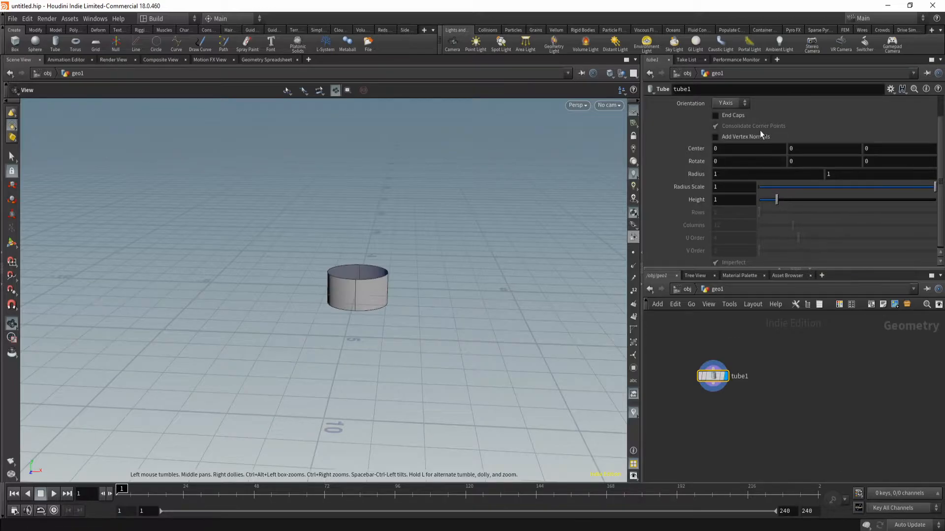
Set the tube's primitive type to Polygon and inspect its faceted wall up close.
scroll(698, 137, up, 2)
click(753, 103)
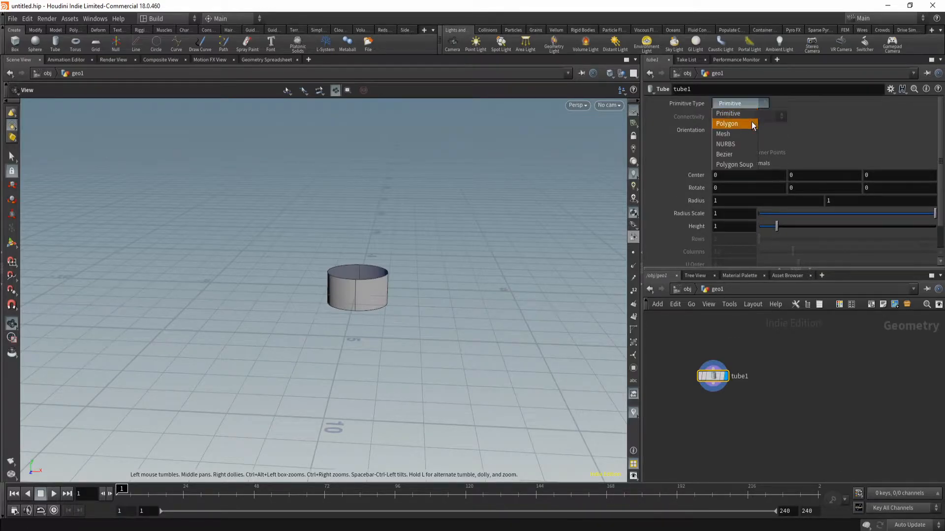
click(744, 124)
scroll(365, 295, up, 3)
middle_drag(403, 231, 405, 256)
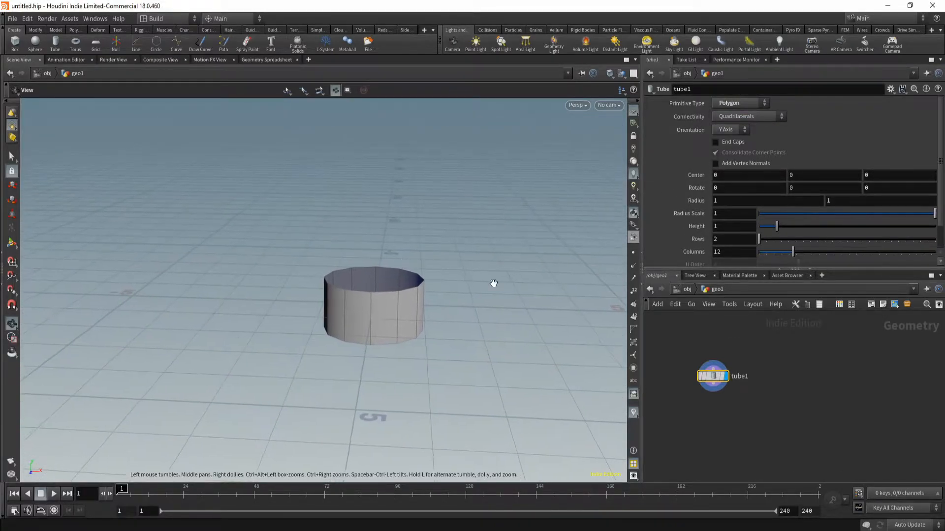
mouse_move(370, 350)
mouse_down()
mouse_move(382, 343)
mouse_move(374, 323)
mouse_move(377, 333)
mouse_up()
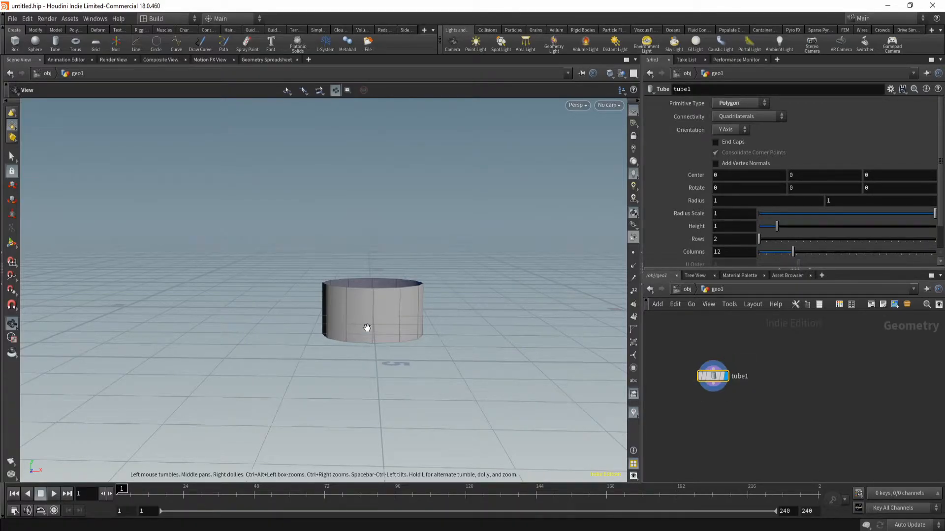
Add a Sphere node next to the tube node.
key(Tab)
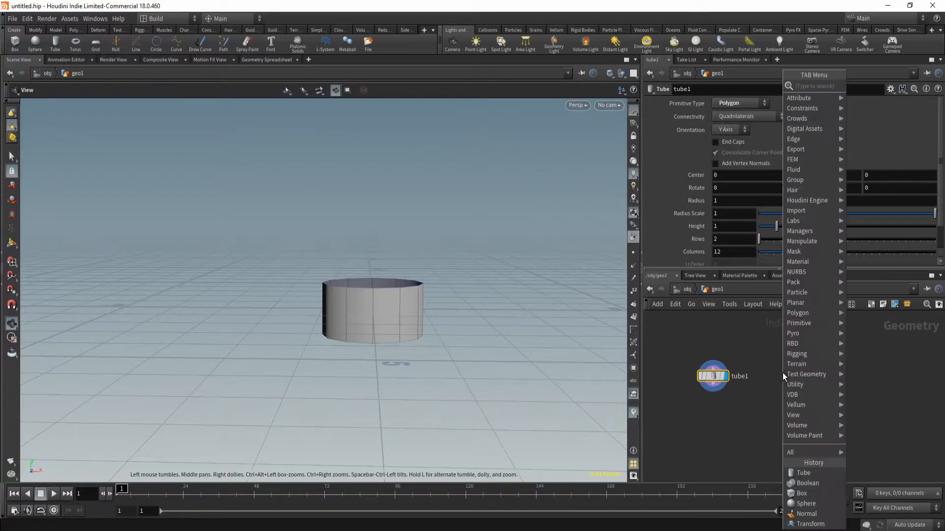
text(sphert)
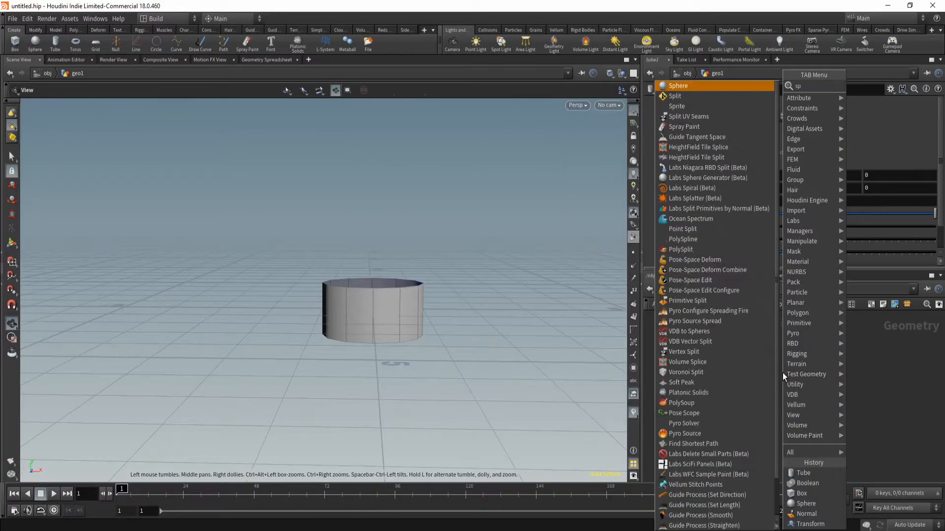
key(BackSpace)
key(BackSpace)
key(Return)
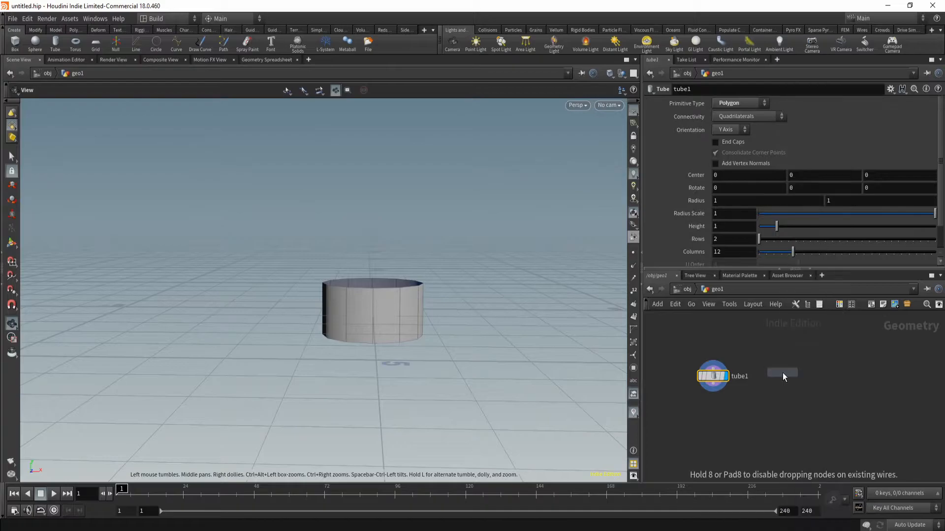
click(795, 377)
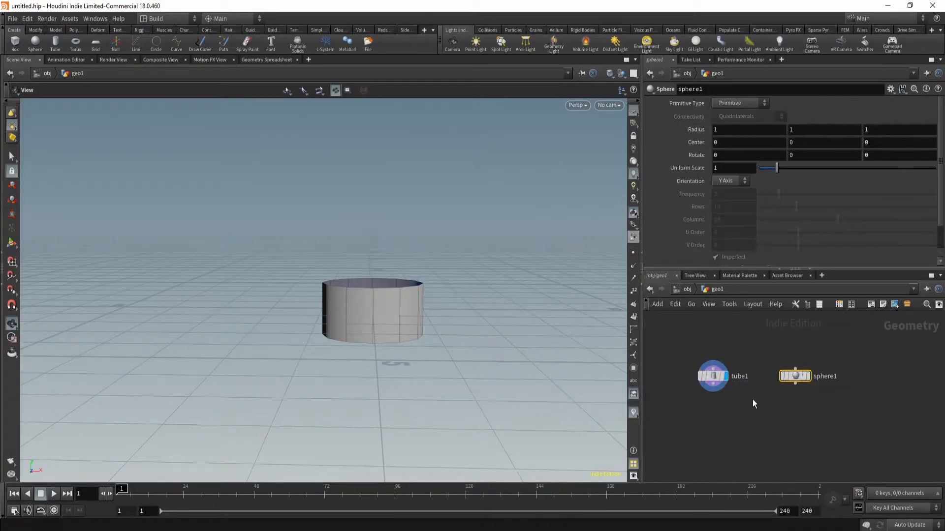
Show the sphere as a template over the tube and set its primitive type to Polygon Mesh.
click(804, 377)
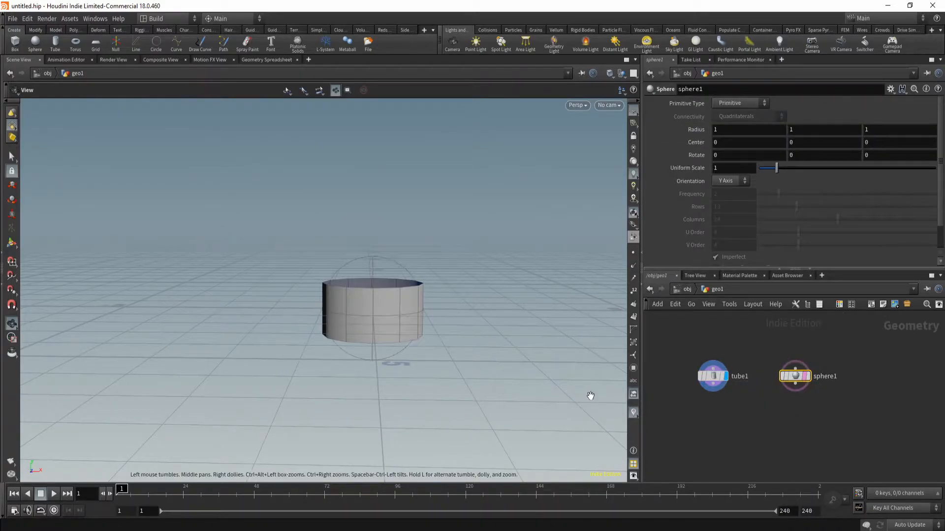
click(732, 104)
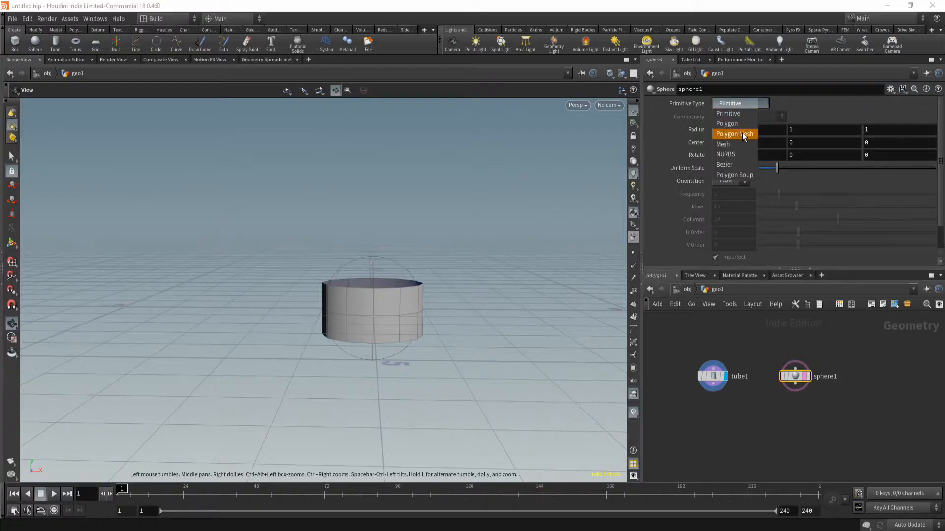
click(742, 132)
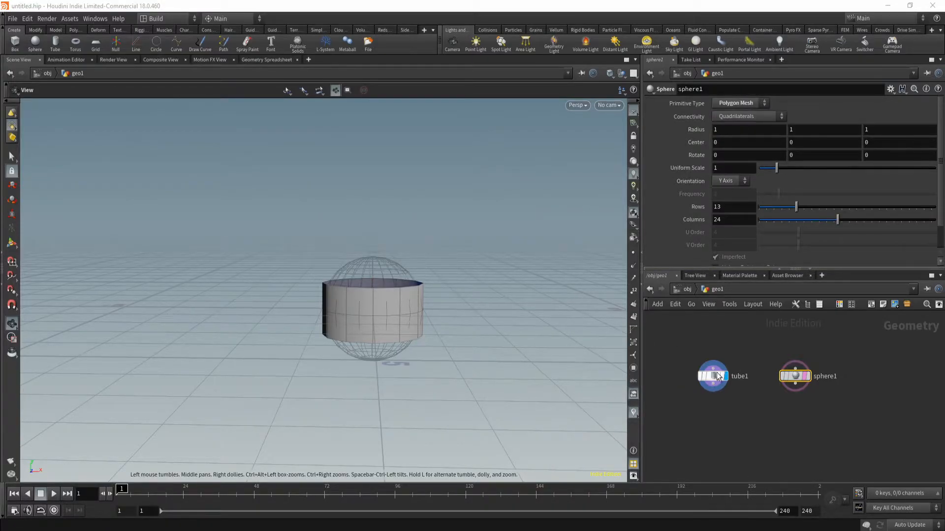
Display the sphere instead of the tube and examine its mesh from several angles.
click(807, 376)
right_drag(379, 299, 430, 323)
drag(462, 334, 425, 317)
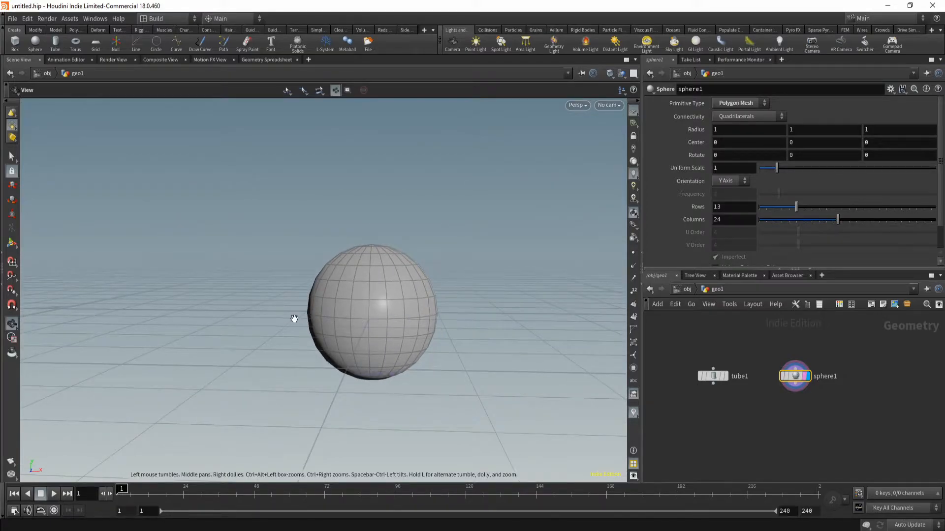
drag(317, 333, 276, 320)
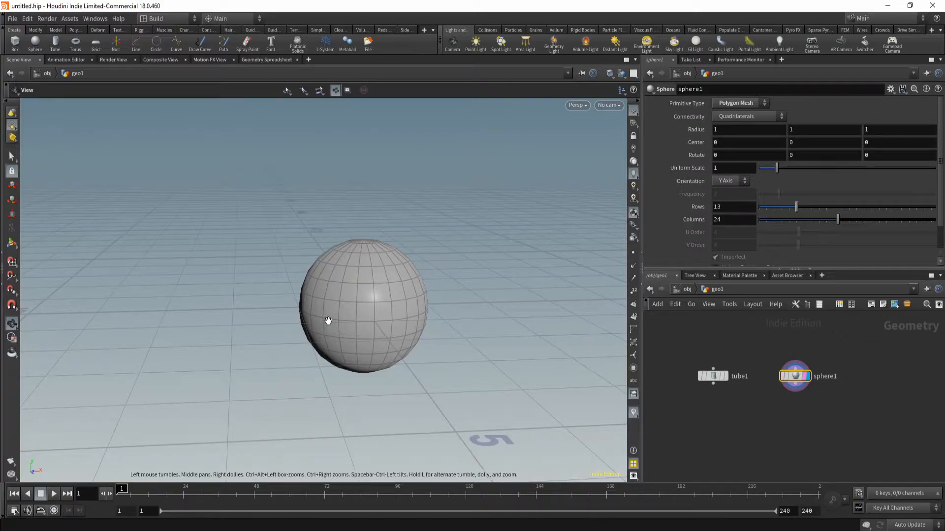
Display the tube again, compare it with the sphere overlay, and turn off the sphere's template display.
mouse_move(716, 384)
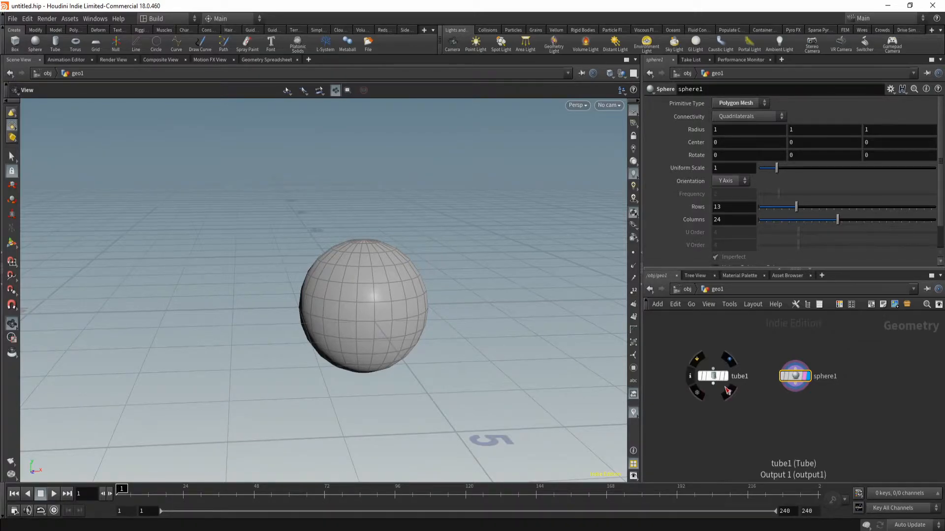
click(723, 360)
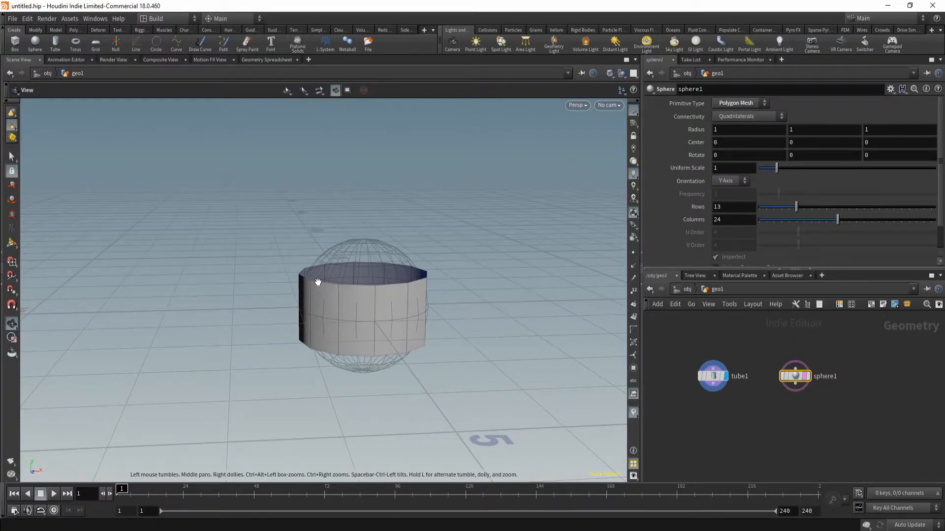
drag(361, 302, 358, 310)
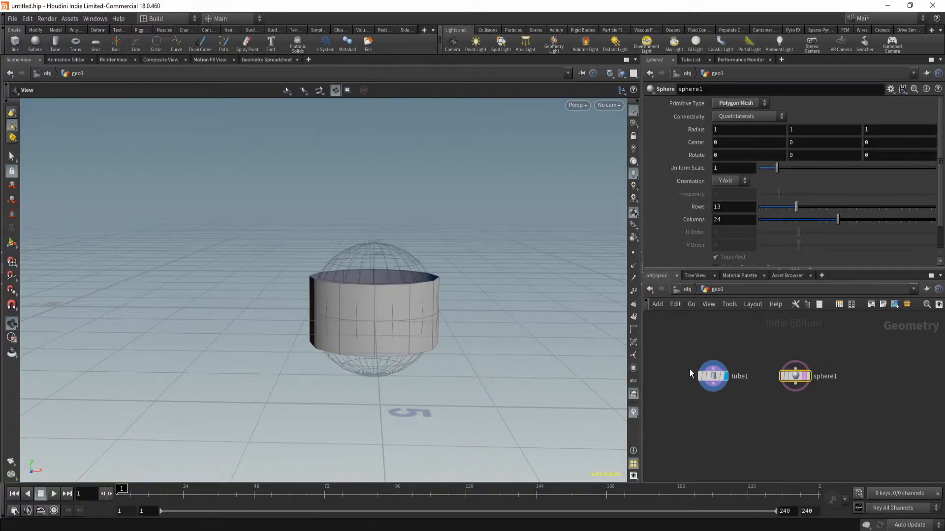
click(807, 376)
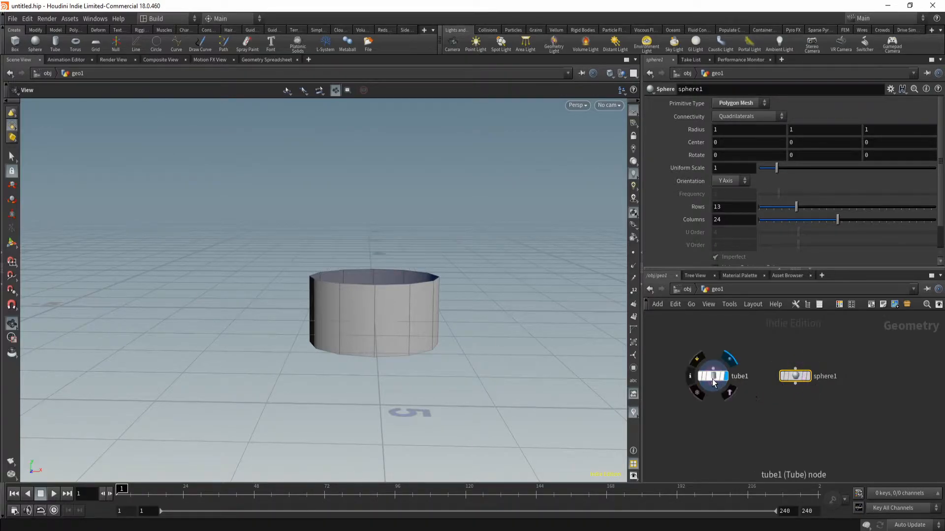
Copy the tube's Height parameter and paste it as a relative reference, ch("height"), into its Center Y.
click(716, 376)
scroll(737, 188, down, 2)
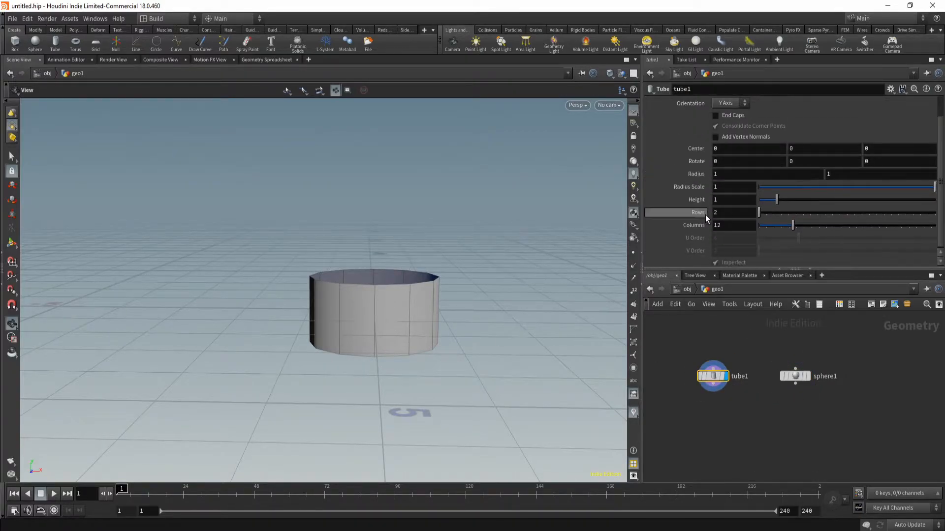
right_click(697, 203)
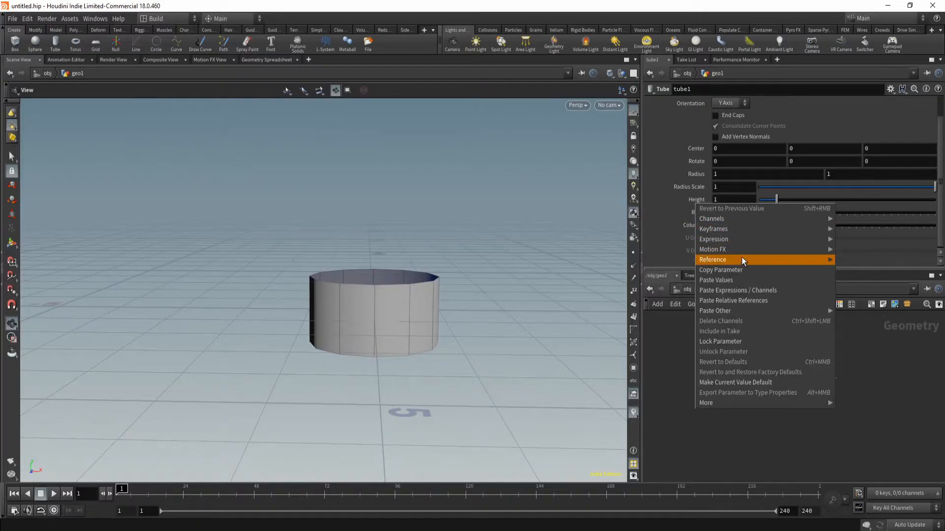
click(747, 269)
drag(812, 148, 769, 144)
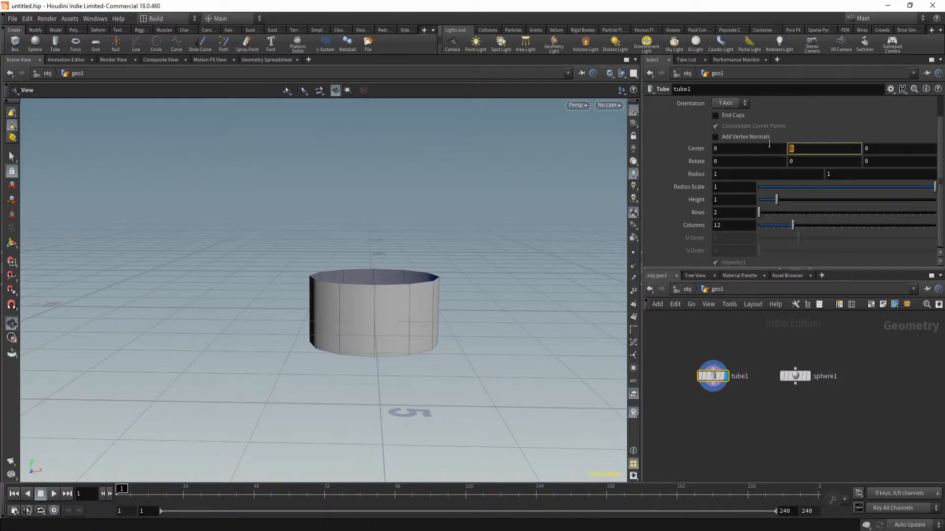
right_click(816, 149)
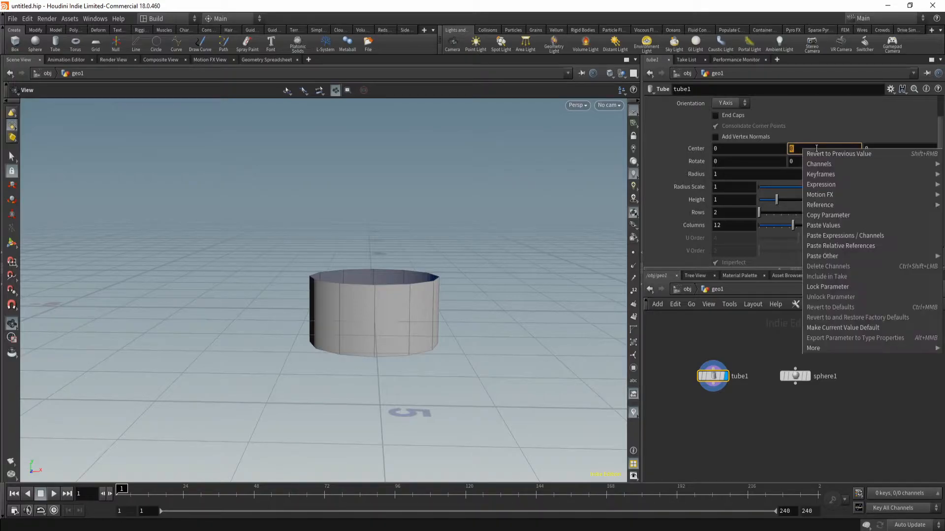
click(854, 246)
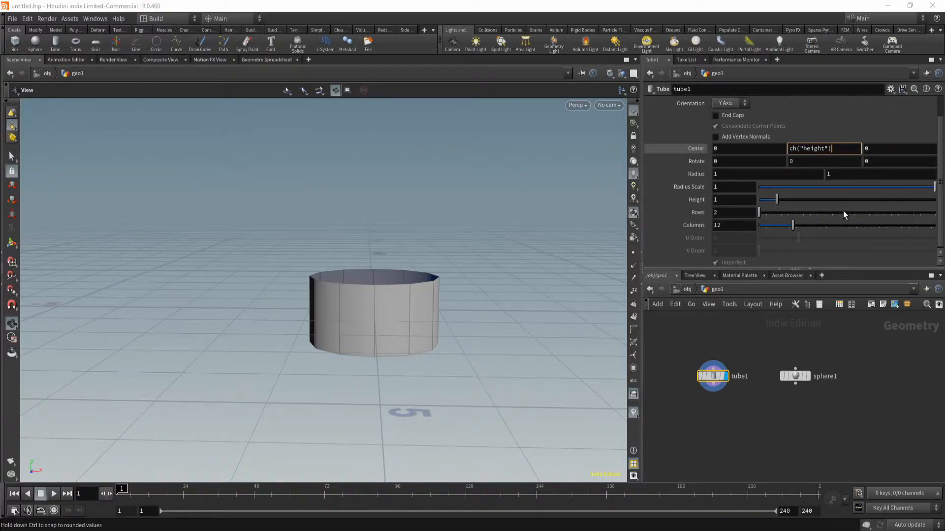
key(Return)
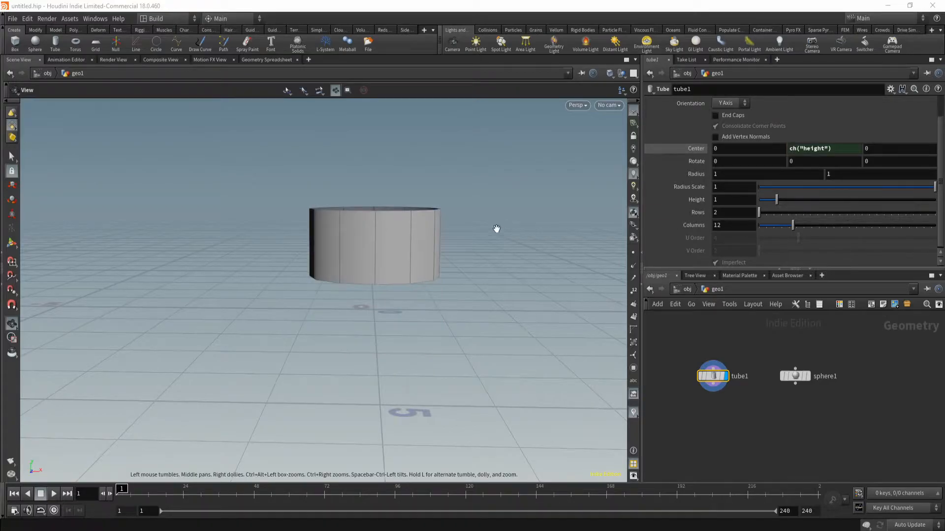
Raise the tube's height to 1.84 to test how its linked center follows relative to the ground grid.
drag(404, 310, 381, 304)
drag(418, 335, 418, 318)
mouse_move(781, 202)
mouse_down()
mouse_move(818, 201)
mouse_move(794, 201)
mouse_up()
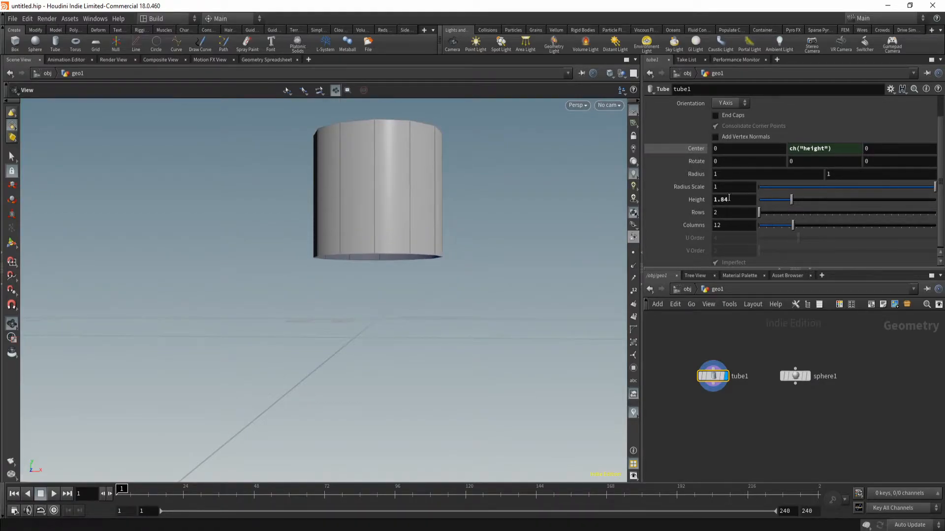
Change the tube's Center Y expression to ch("height")*.5 and test the link by lowering its Height to 1.15.
click(836, 149)
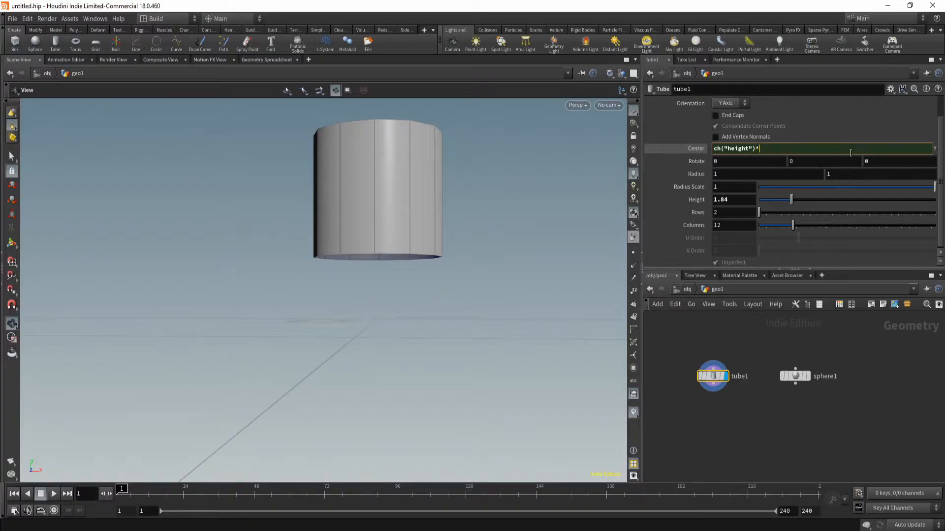
key(Return)
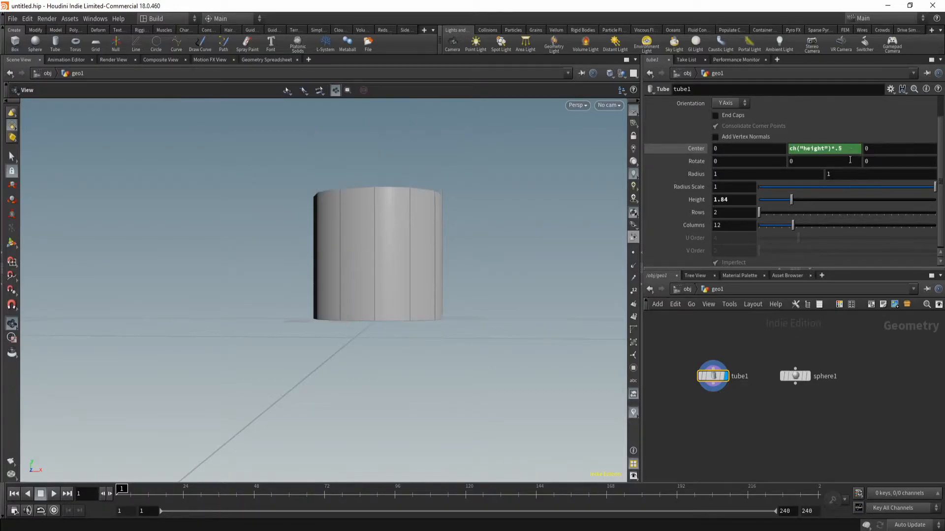
drag(802, 203, 788, 239)
drag(391, 257, 484, 369)
drag(799, 199, 778, 209)
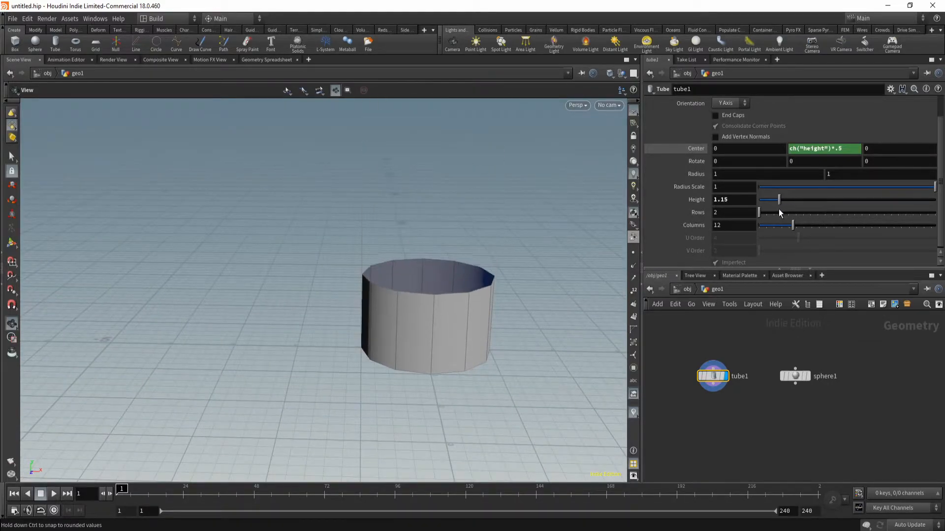
Negate the tube's Center Y expression to -ch("height")*.5 and test it by raising the Height to 2.07.
click(793, 149)
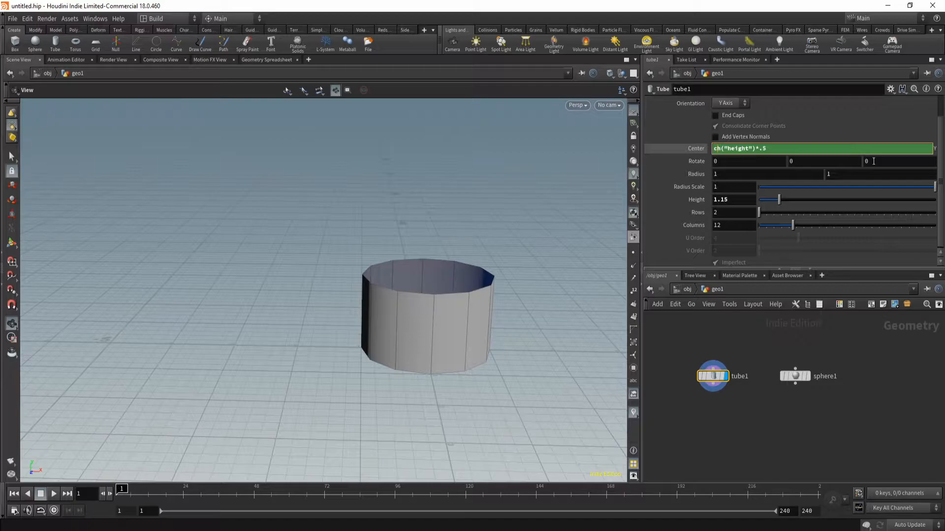
text(-)
key(Return)
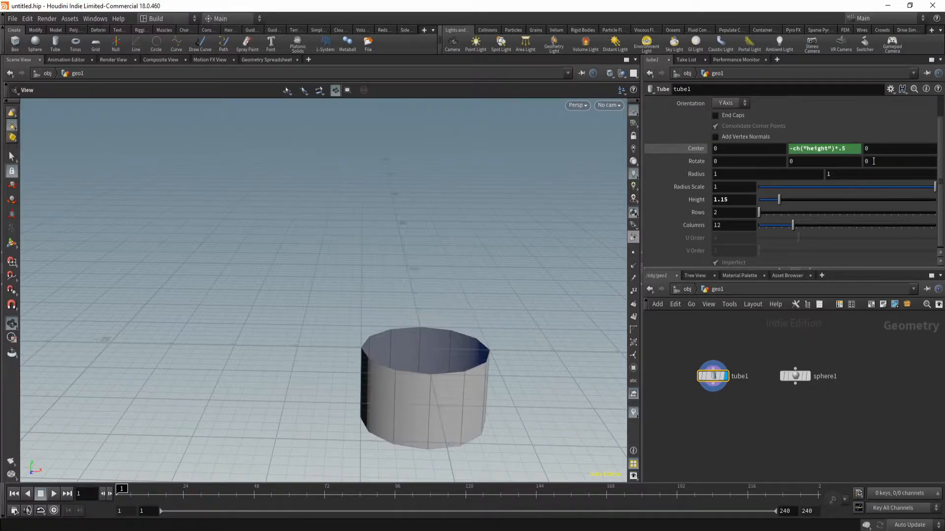
drag(481, 289, 345, 320)
drag(776, 204, 795, 208)
drag(434, 376, 407, 317)
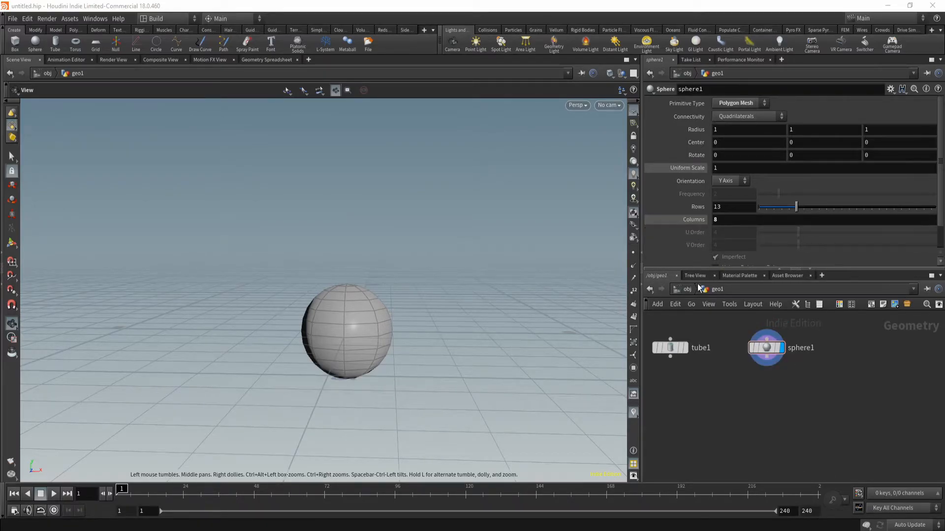
Display the tube with the sphere as a template overlay and set the sphere's Columns to 9.
click(682, 349)
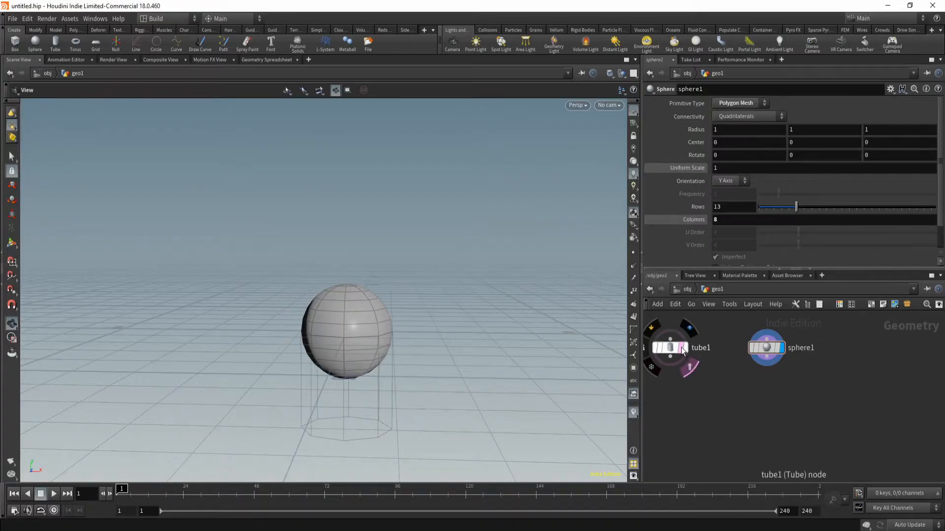
click(684, 348)
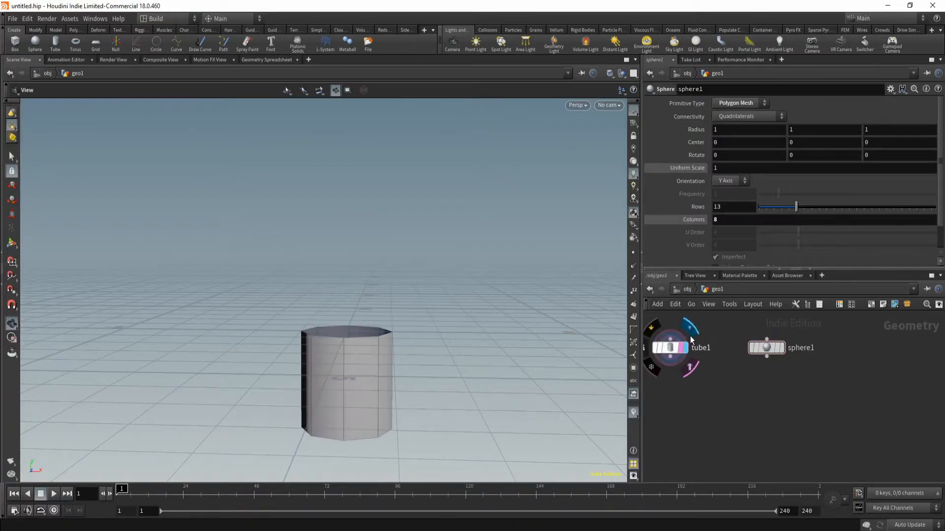
click(778, 349)
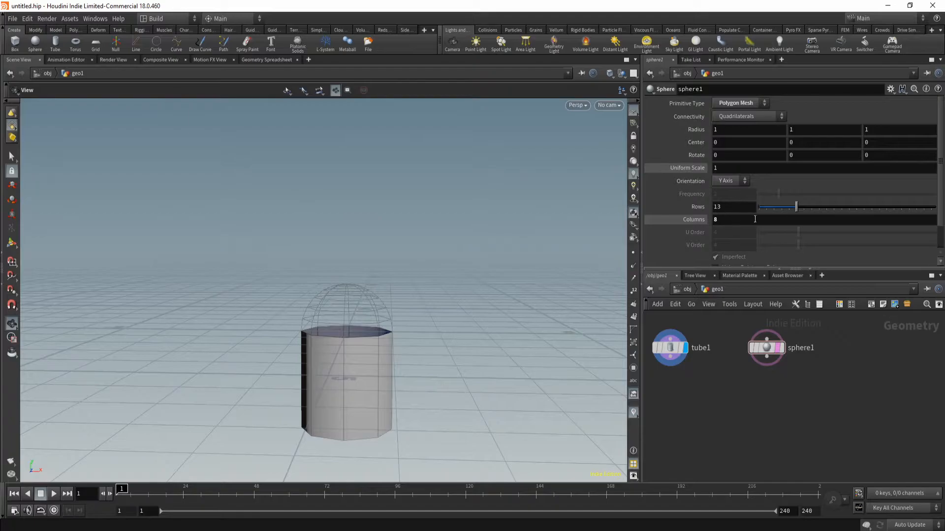
click(766, 348)
mouse_move(777, 223)
mouse_down()
mouse_move(819, 224)
mouse_move(781, 226)
mouse_up()
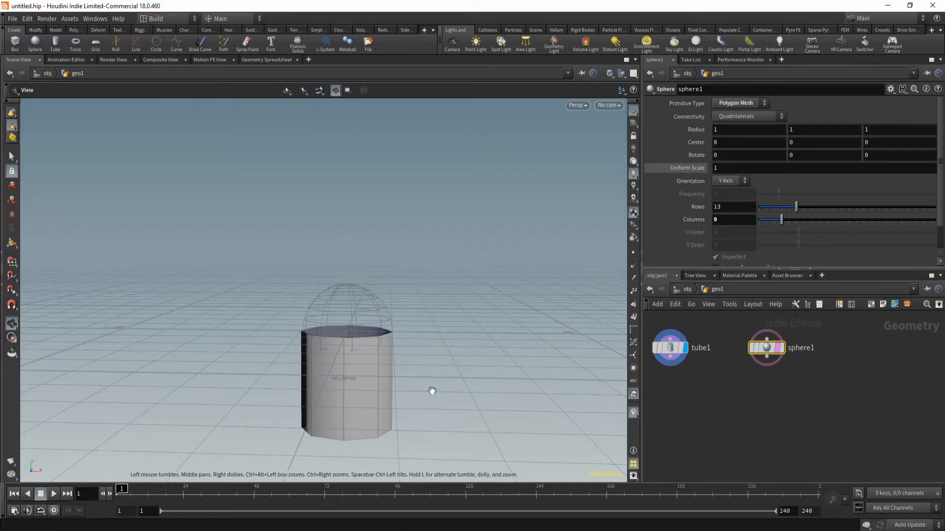
Link the sphere's Columns to the tube's with the relative reference ch("../tube1/cols") and set the tube's Columns to 11.
click(670, 348)
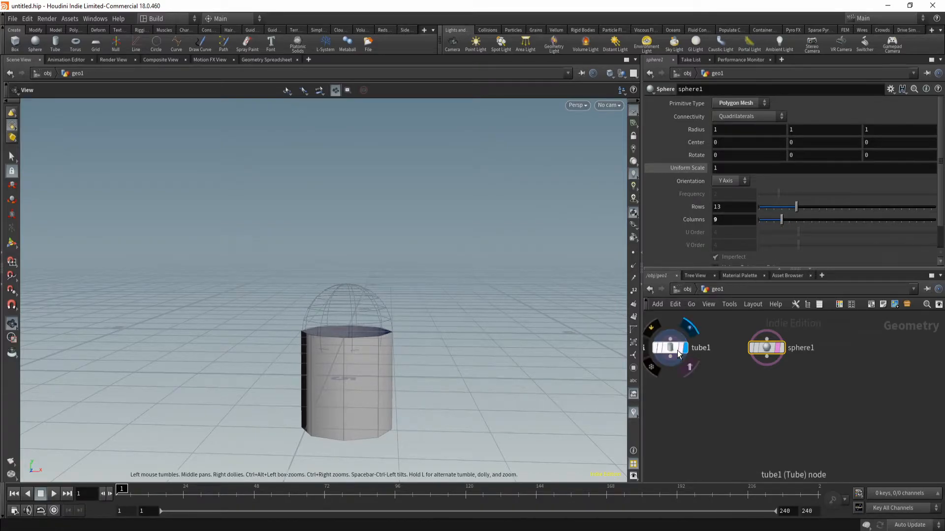
right_click(704, 225)
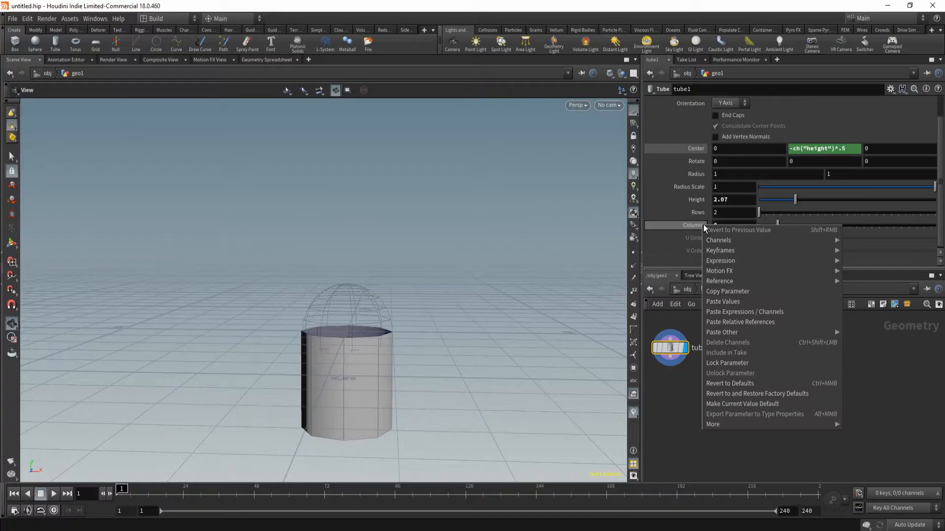
click(745, 292)
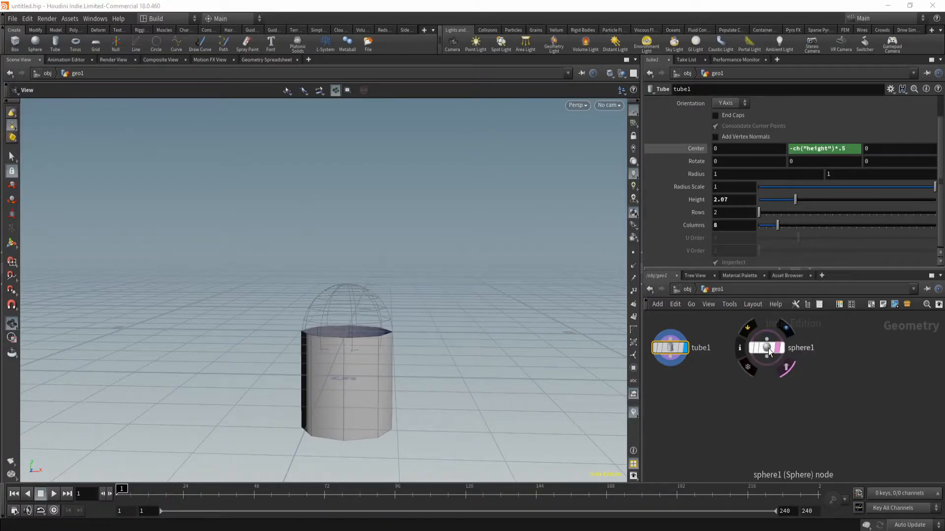
click(769, 341)
right_click(695, 221)
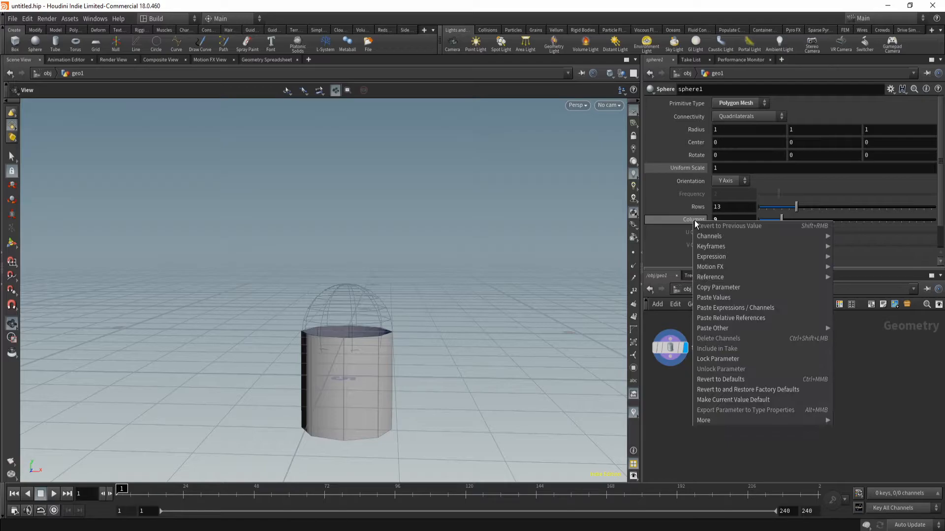
click(761, 317)
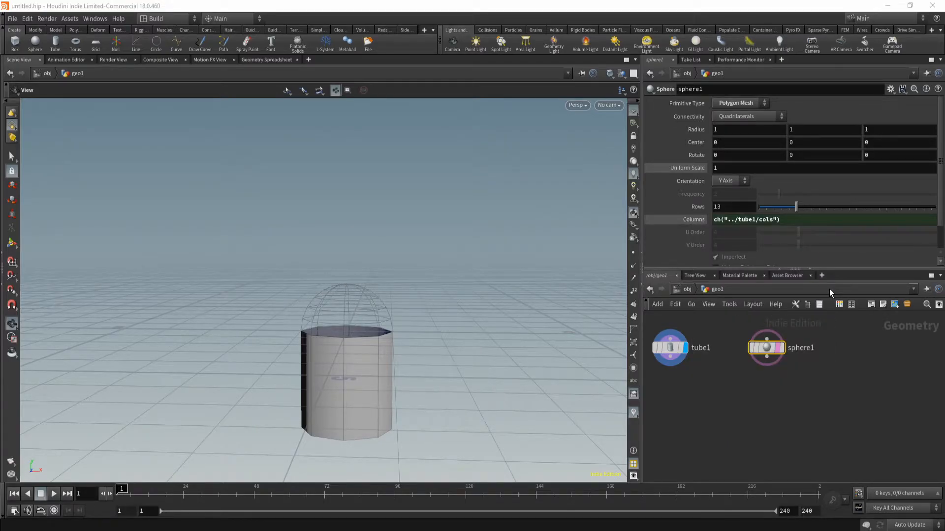
click(670, 347)
mouse_move(793, 225)
mouse_down()
mouse_move(831, 229)
mouse_move(788, 237)
mouse_up()
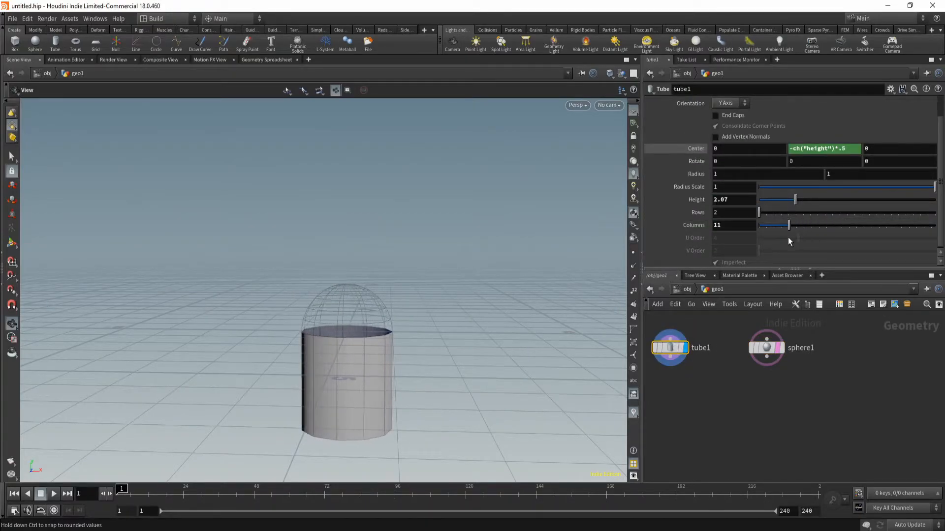
mouse_move(768, 347)
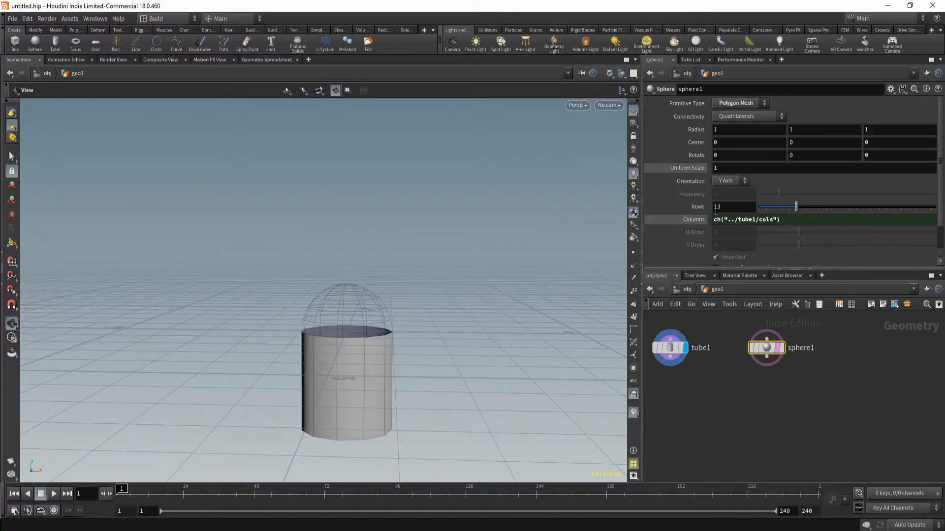
right_click(697, 169)
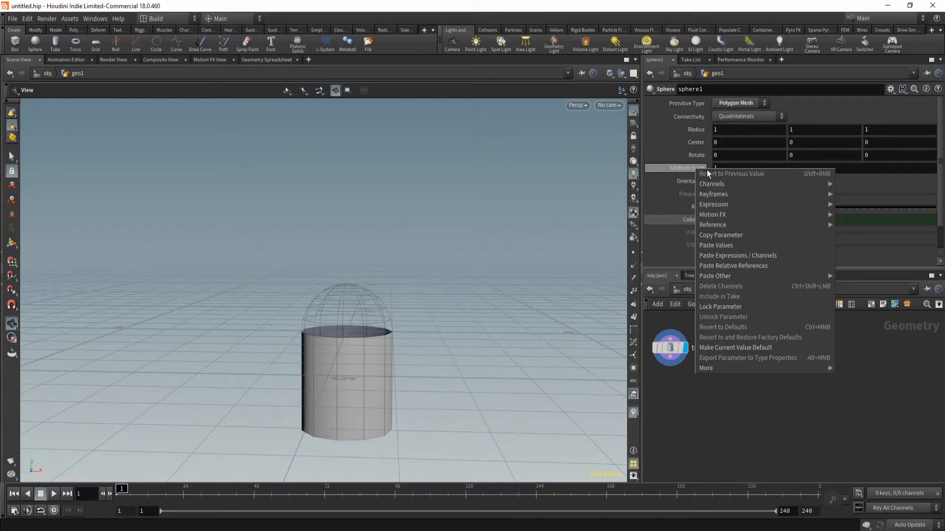
click(721, 235)
Copy the tube's Radius Scale and paste it as a relative reference, ch("../tube1/radscale"), into the sphere's Uniform Scale.
click(674, 351)
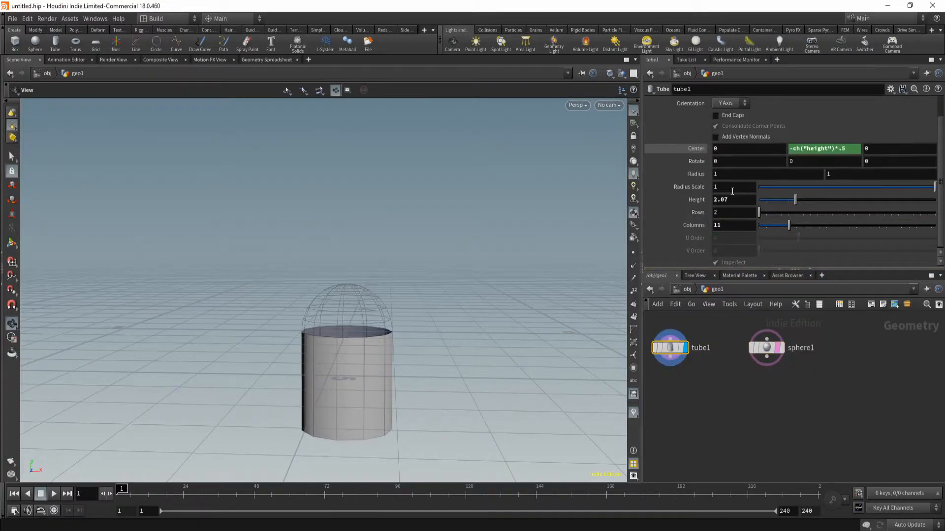
right_click(696, 188)
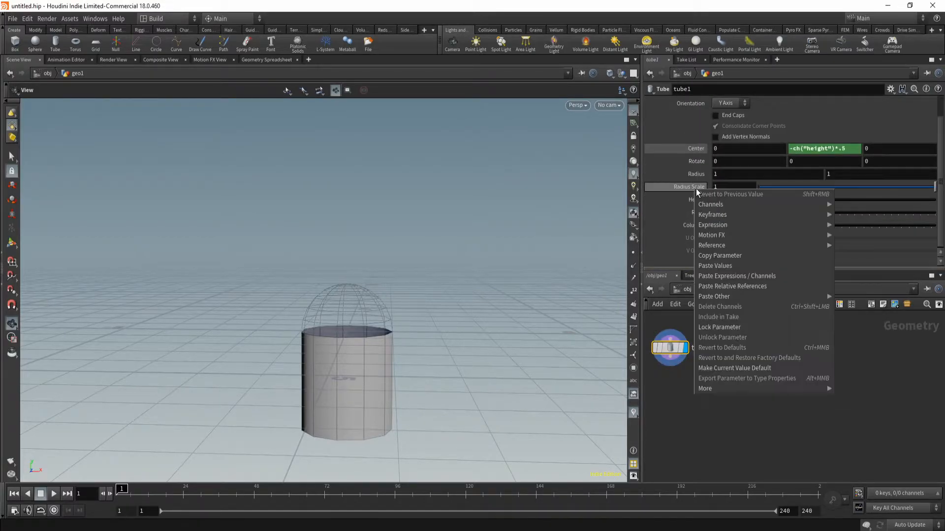
click(733, 256)
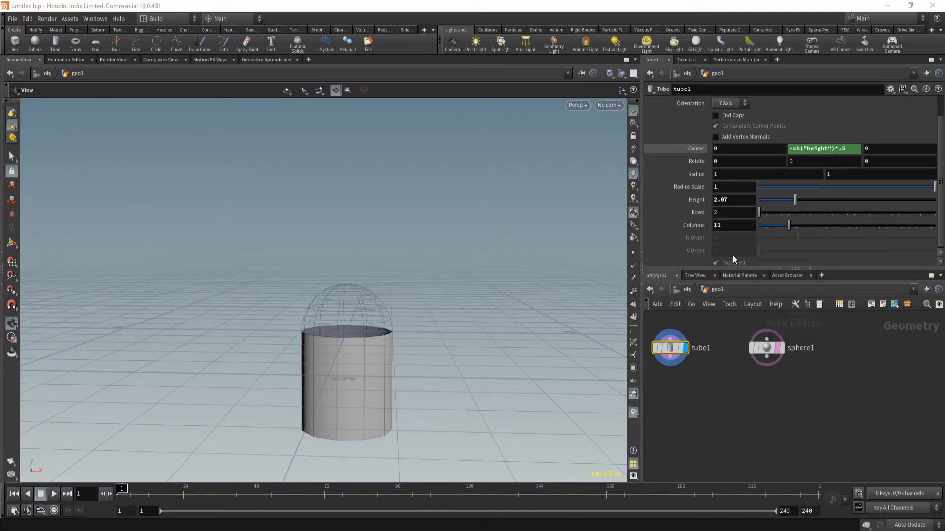
click(766, 348)
right_click(696, 178)
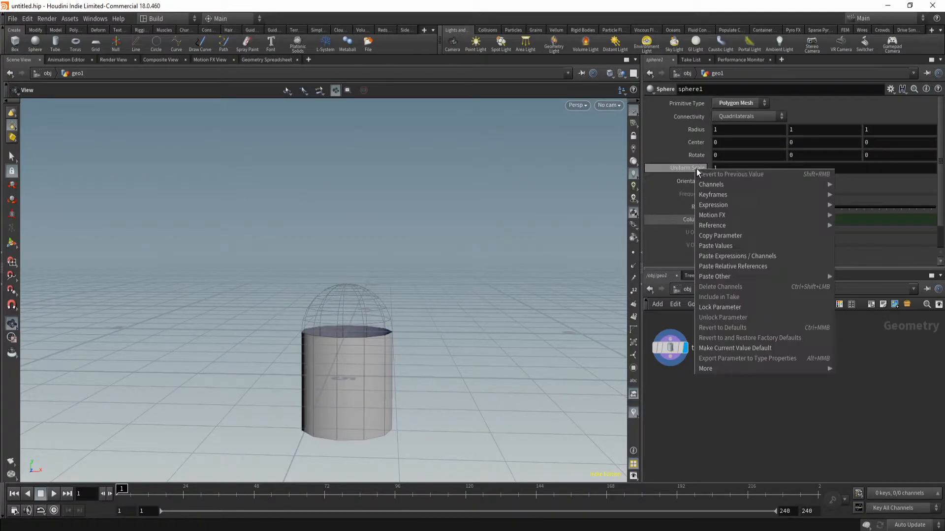
click(743, 267)
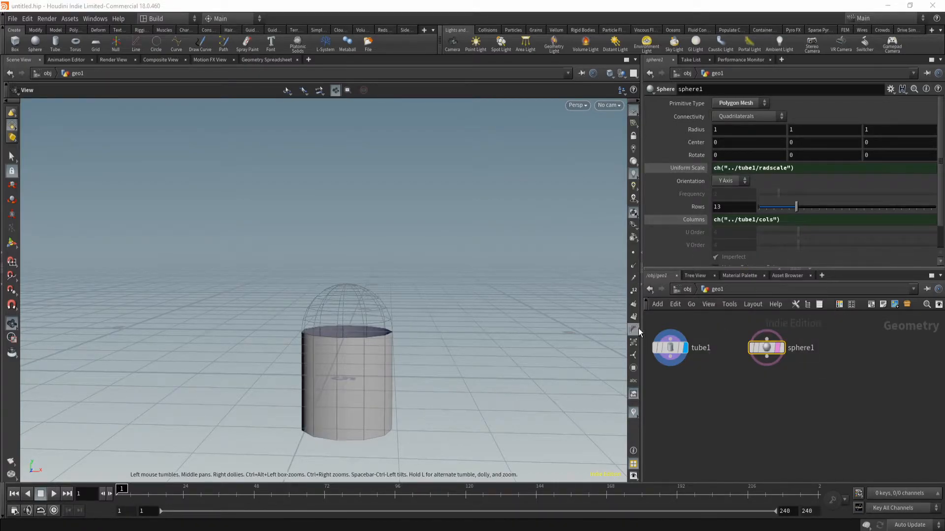
Test the linked radius by setting the tube's Radius Scale to 3, and return it to 1.
click(670, 348)
drag(847, 188, 902, 199)
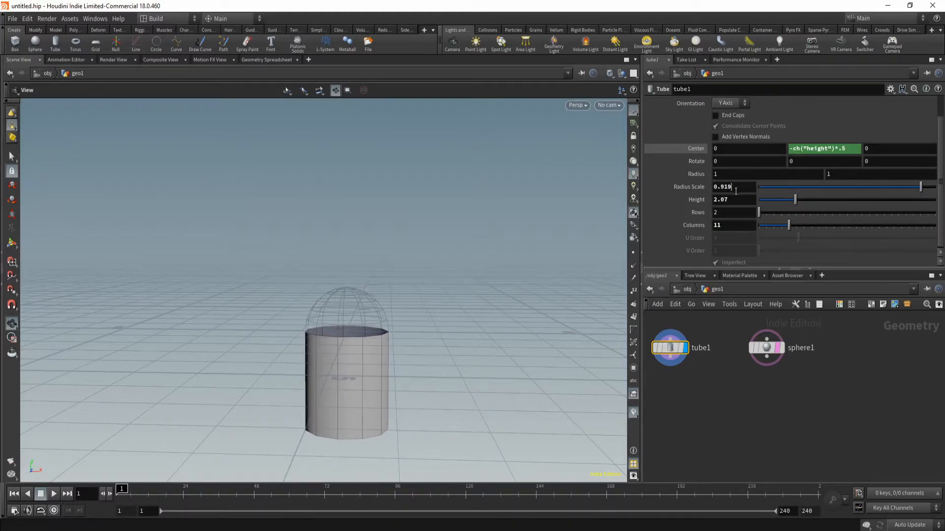
text(3)
key(Return)
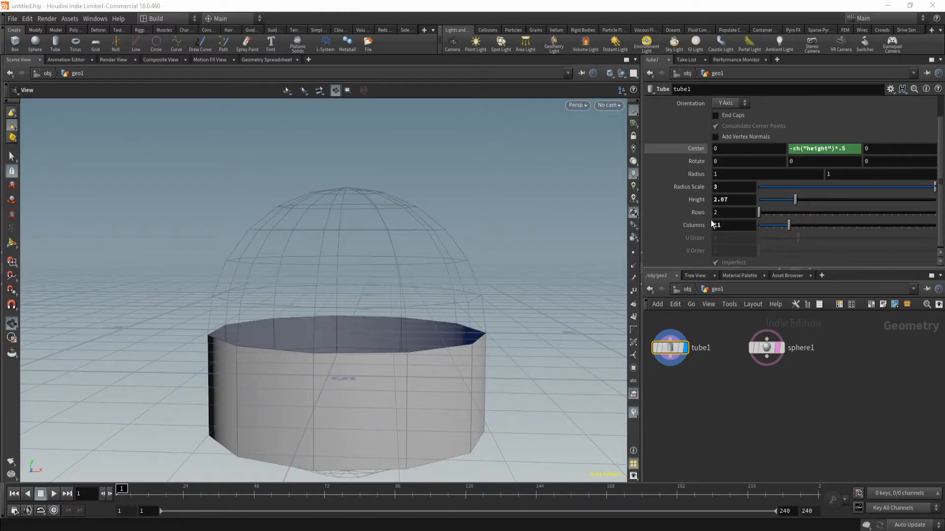
right_drag(553, 314, 433, 356)
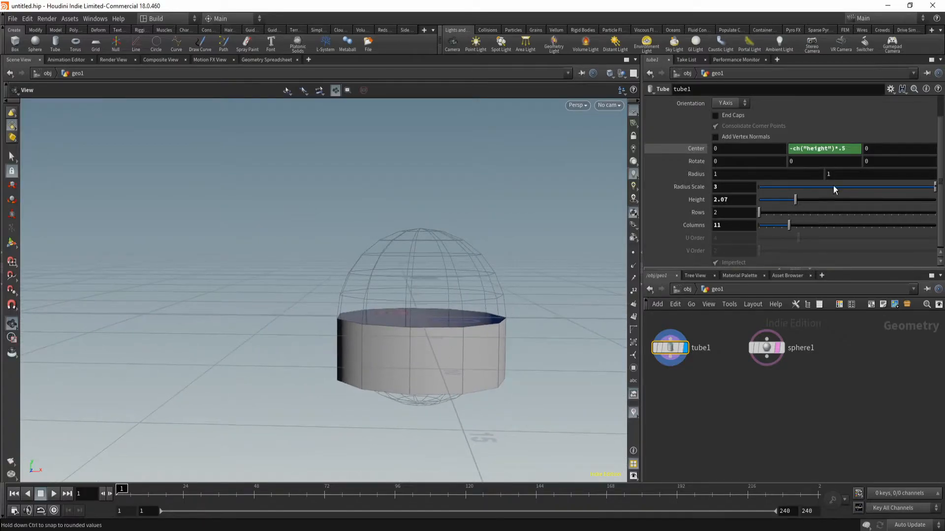
drag(864, 189, 937, 193)
right_drag(447, 308, 576, 293)
middle_drag(506, 310, 409, 306)
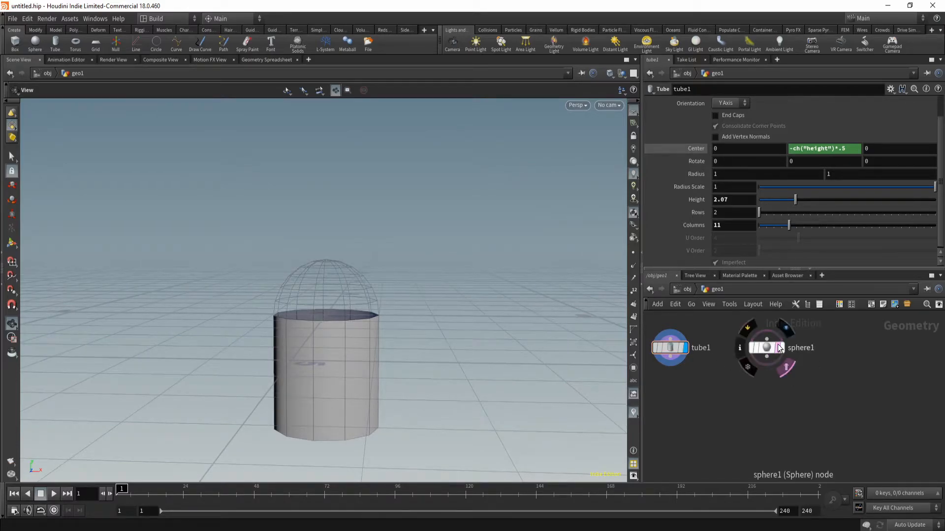
Display the sphere instead of the tube and examine its faces from above and below.
click(787, 330)
middle_drag(361, 322, 392, 324)
right_drag(392, 325, 448, 299)
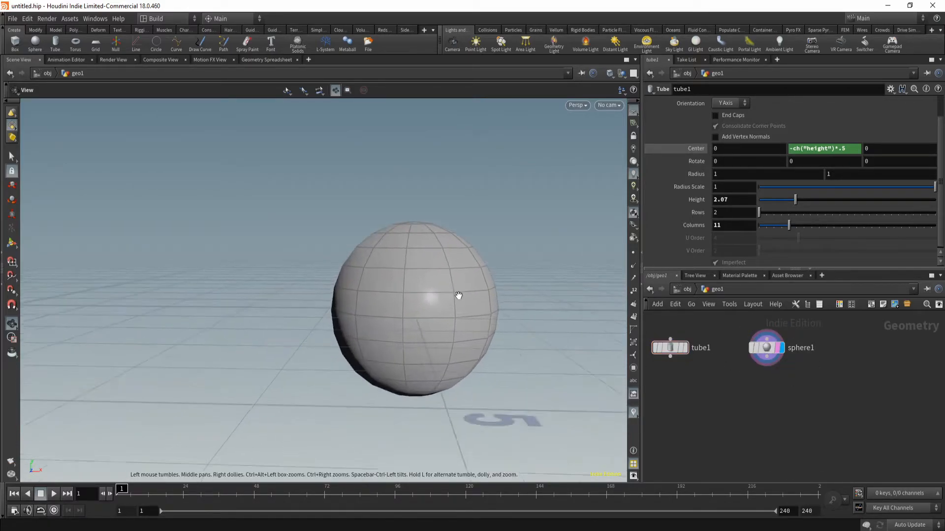
middle_drag(448, 300, 405, 305)
drag(375, 328, 352, 325)
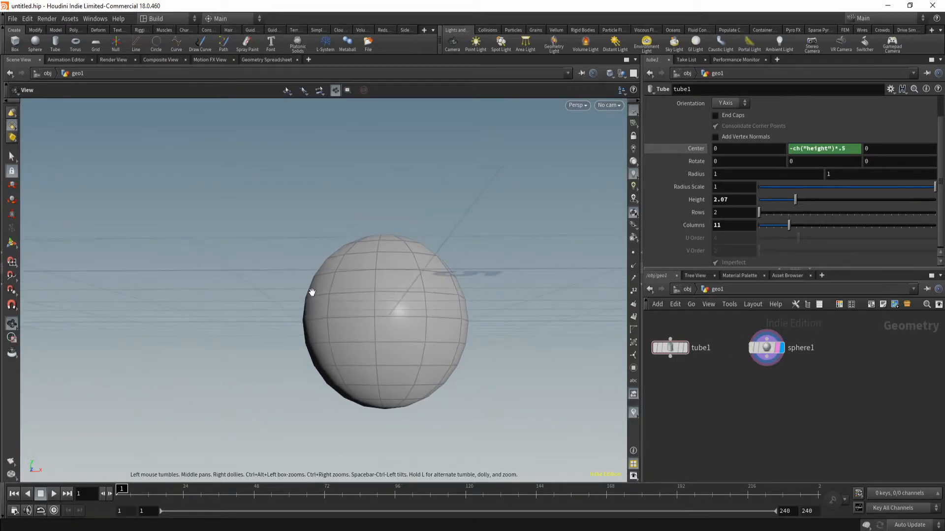
drag(344, 264, 363, 344)
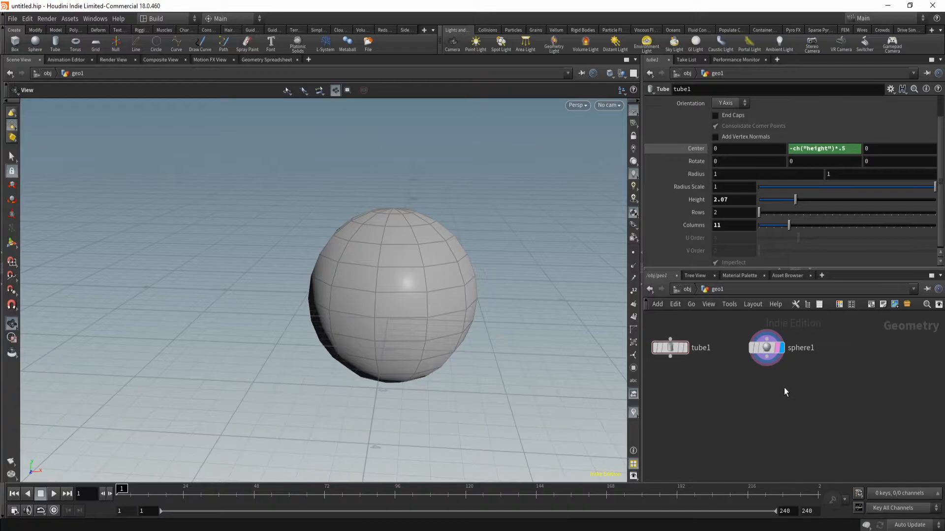
Add a Boolean node below the sphere node in the network.
key(Tab)
text(boo)
key(Return)
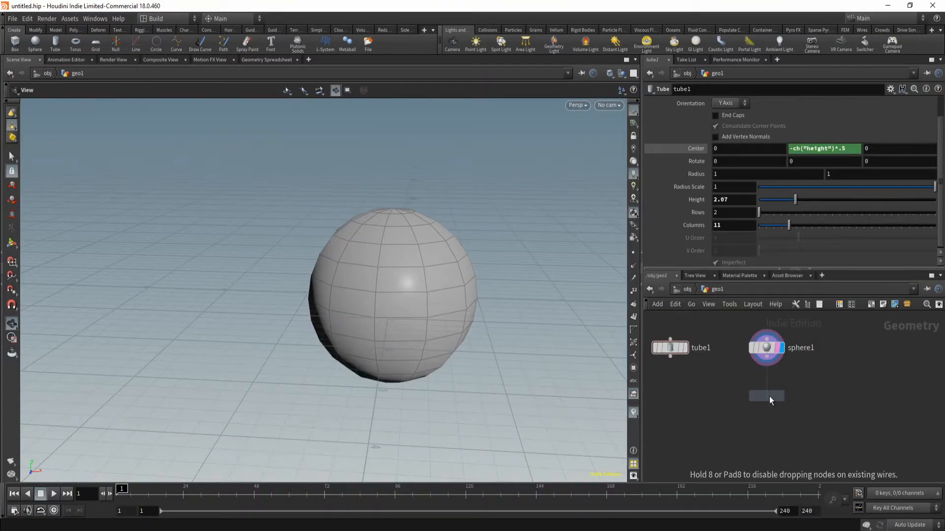
click(769, 396)
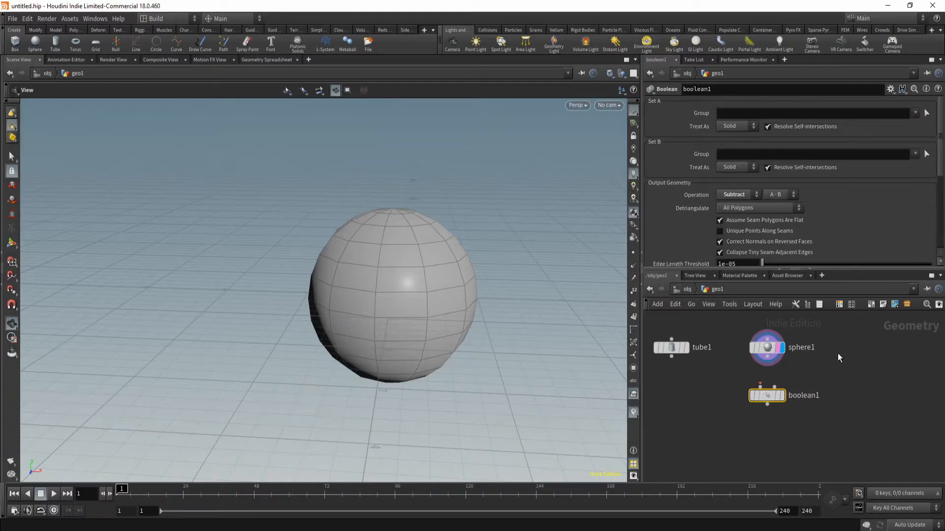
Add a Box node beside the sphere node in the network.
key(Tab)
text(cube)
key(Return)
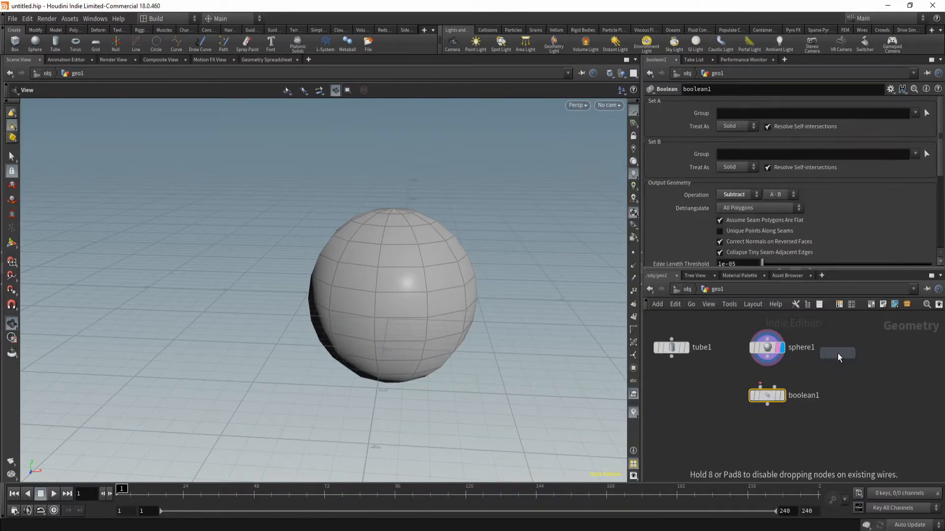
click(847, 351)
Wire the sphere into the Boolean's first input and the box into its second, and display the Boolean.
drag(767, 364, 762, 387)
drag(848, 357, 775, 389)
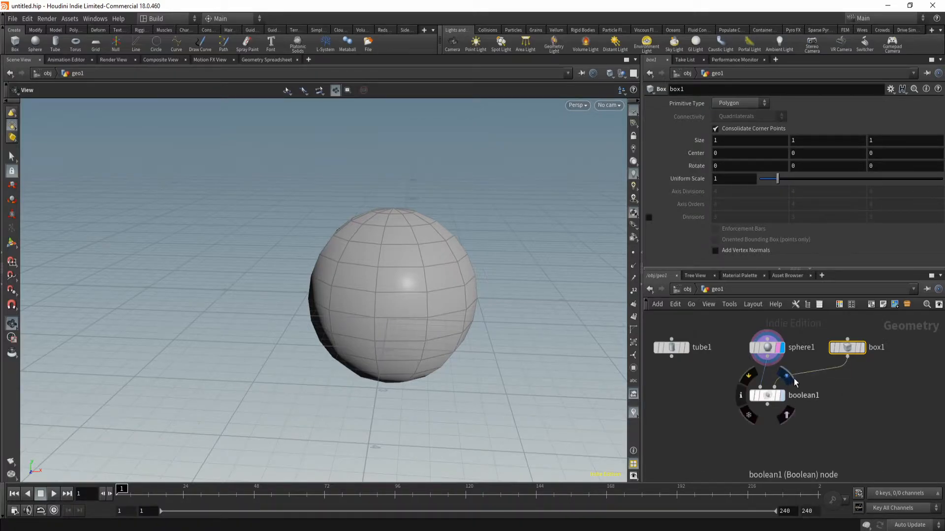
click(782, 396)
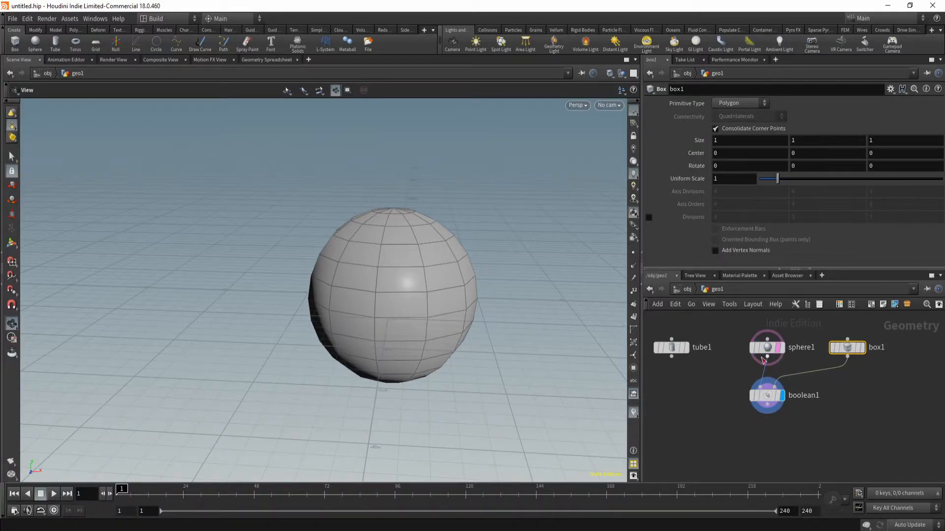
Switch the display from the Boolean to the sphere and on to the box to compare their sizes.
click(781, 348)
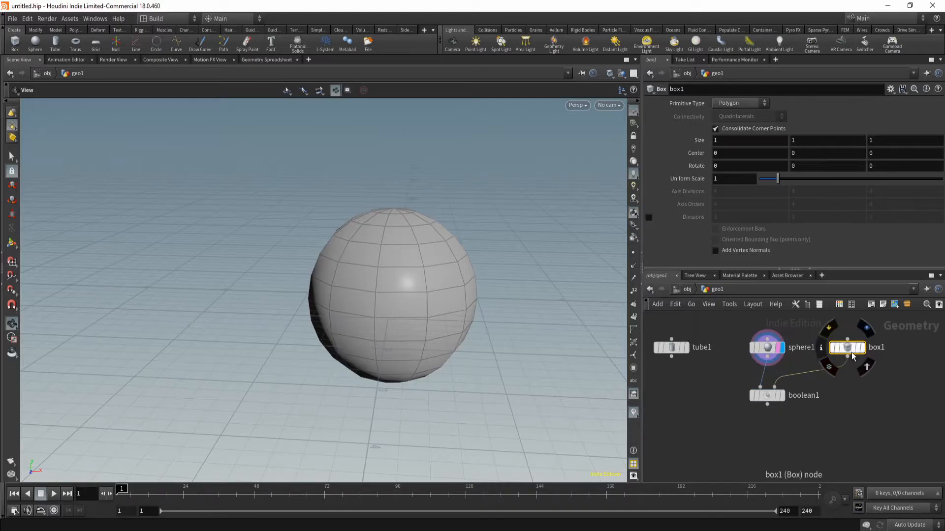
click(861, 347)
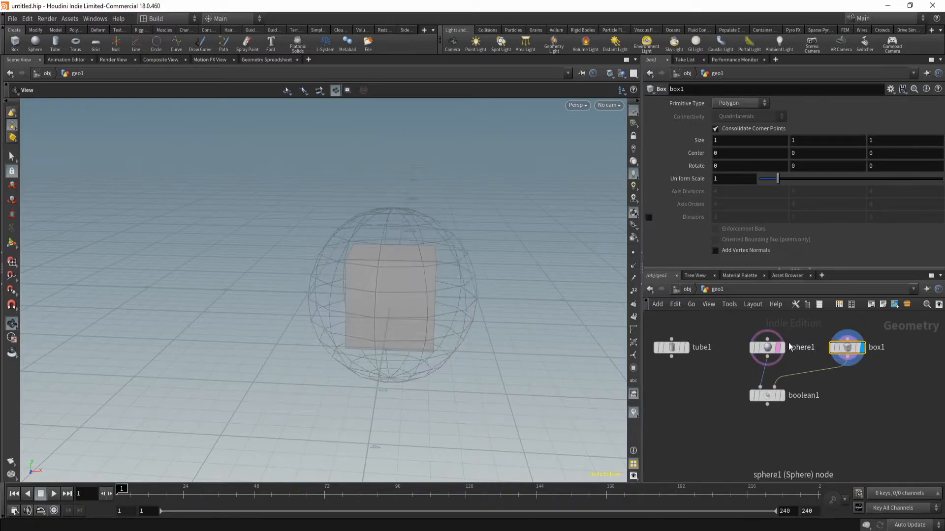
drag(415, 314, 349, 298)
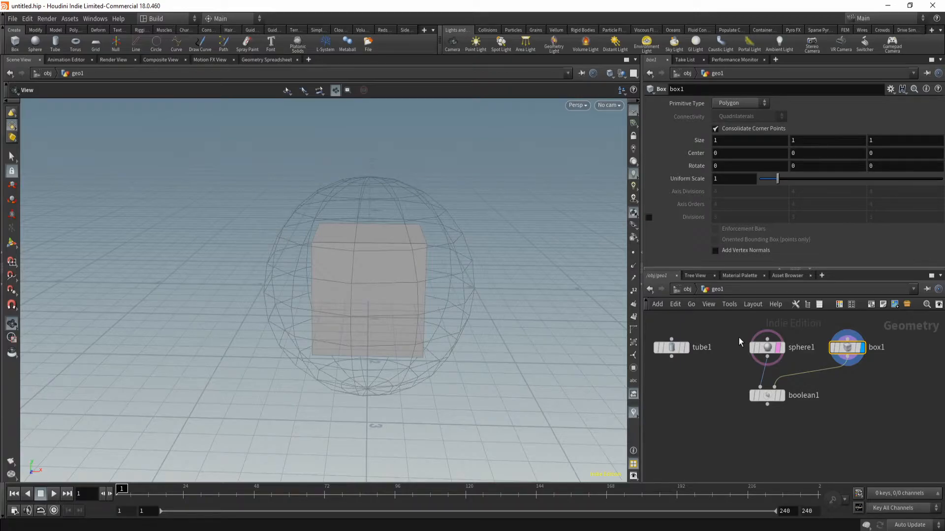
Link the box's X size to the sphere's uniform scale with a relative reference, so the box spans the sphere's full width.
click(766, 347)
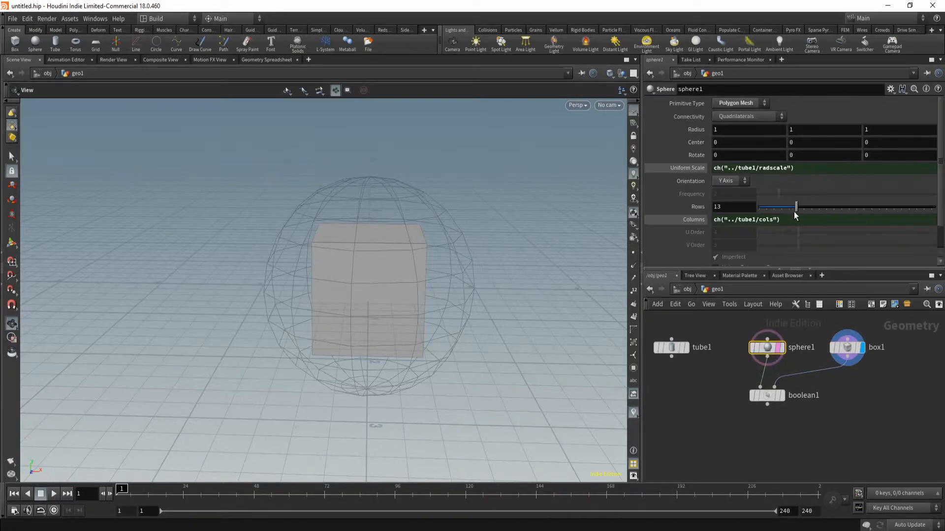
right_click(696, 168)
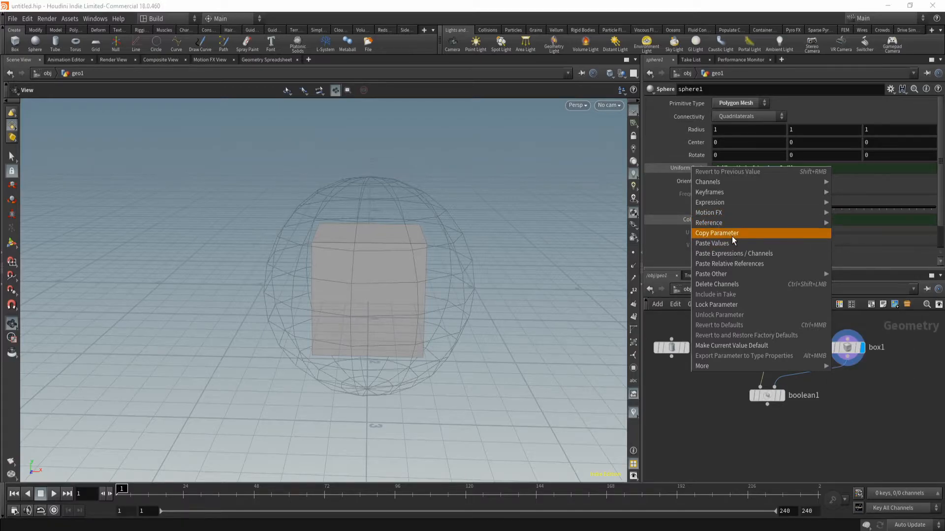
click(731, 234)
click(839, 349)
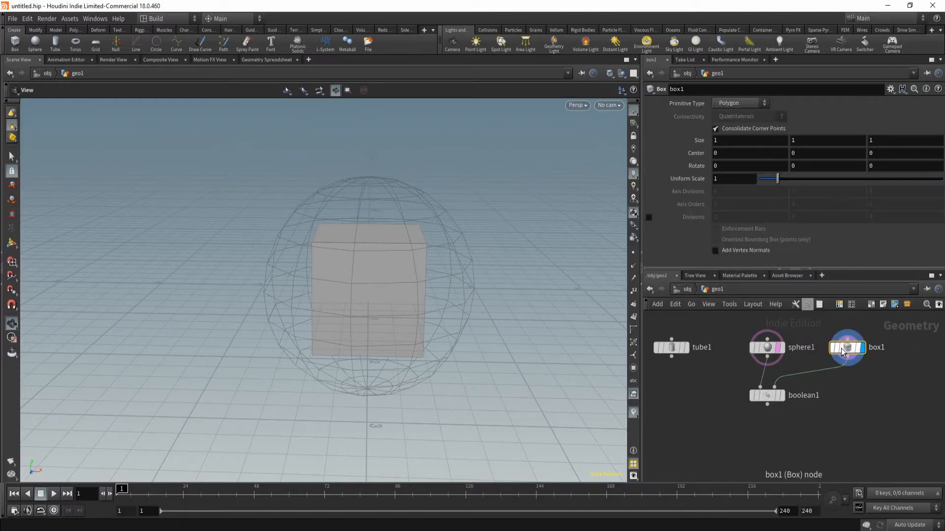
click(735, 141)
right_click(735, 141)
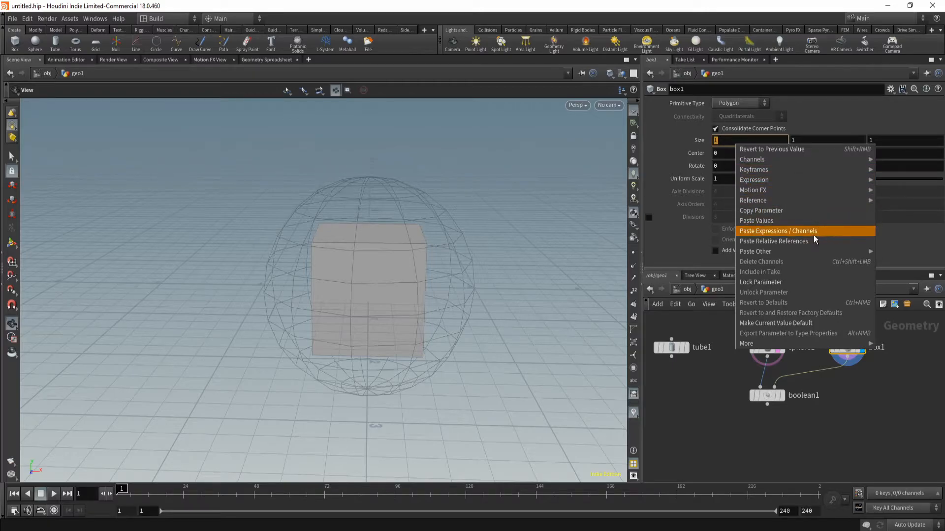
click(801, 243)
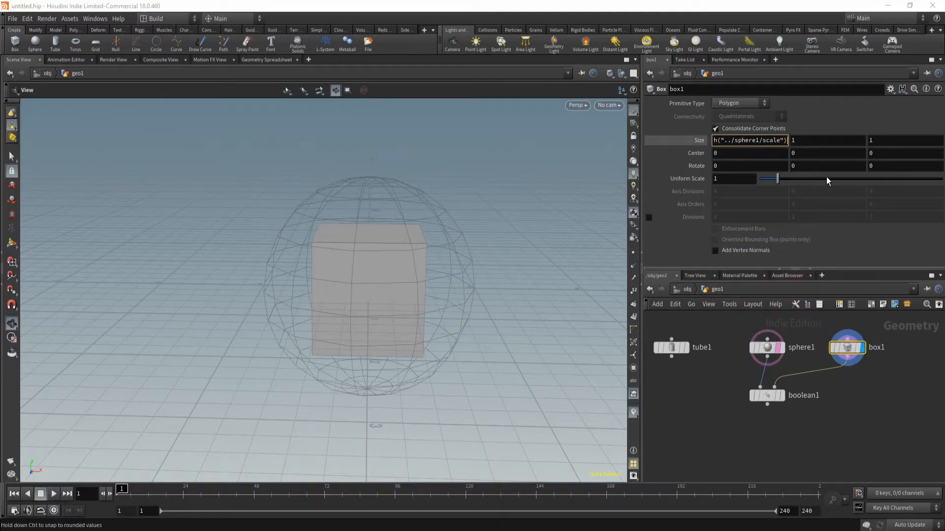
key(Return)
Link the box's Z size to the sphere's uniform scale with the same relative reference, covering the sphere's full depth.
click(888, 140)
right_click(736, 140)
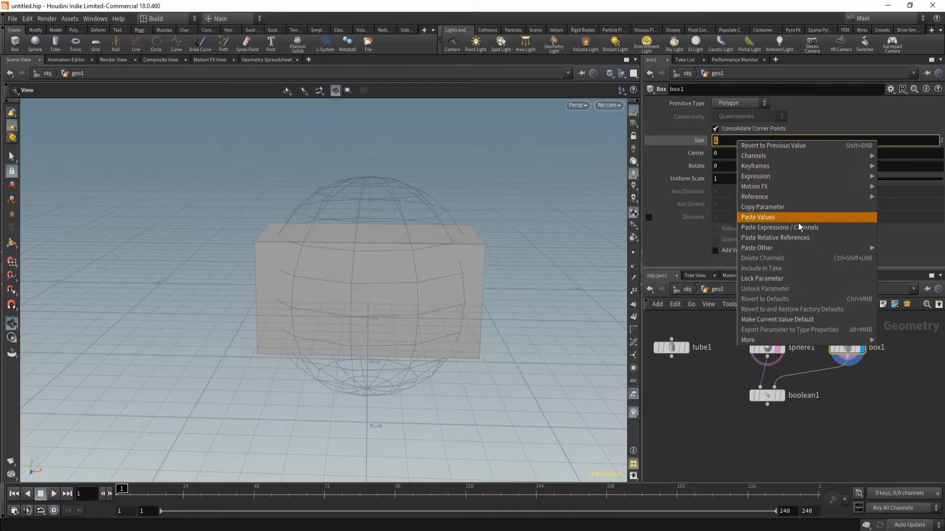
click(816, 238)
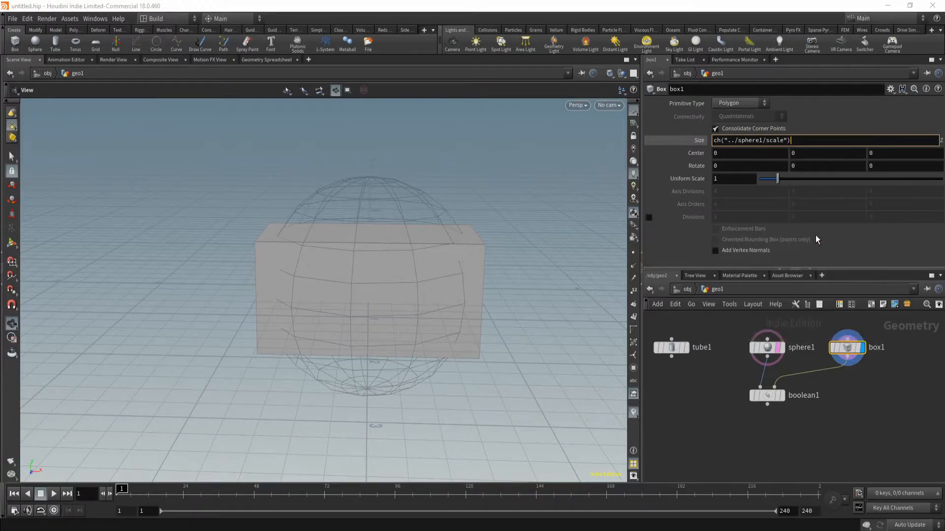
key(Return)
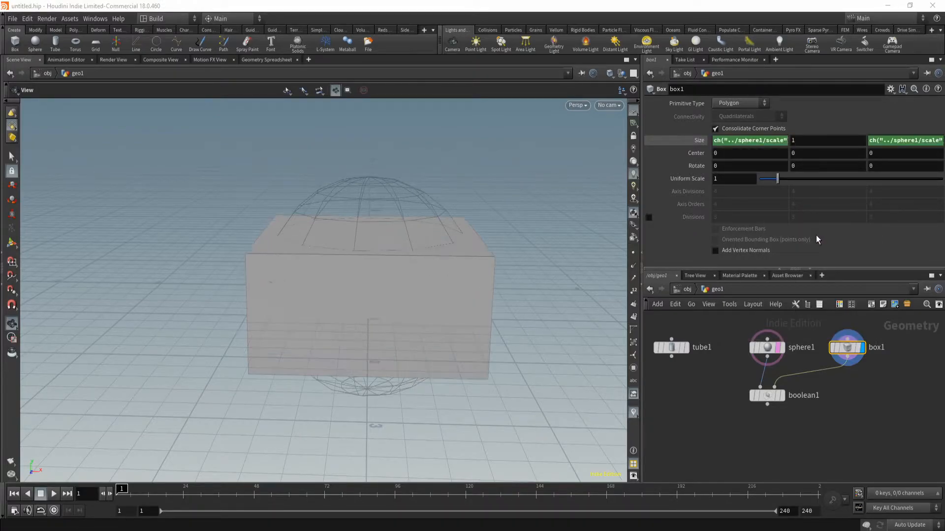
Stretch the sphere vertically by setting its Y radius to 2.1.
drag(328, 305, 310, 386)
drag(382, 370, 380, 327)
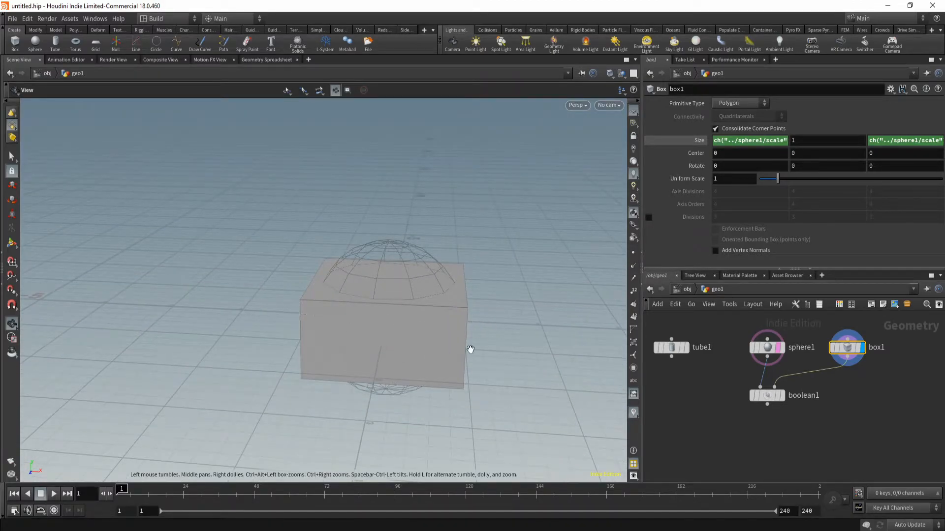
drag(408, 361, 422, 354)
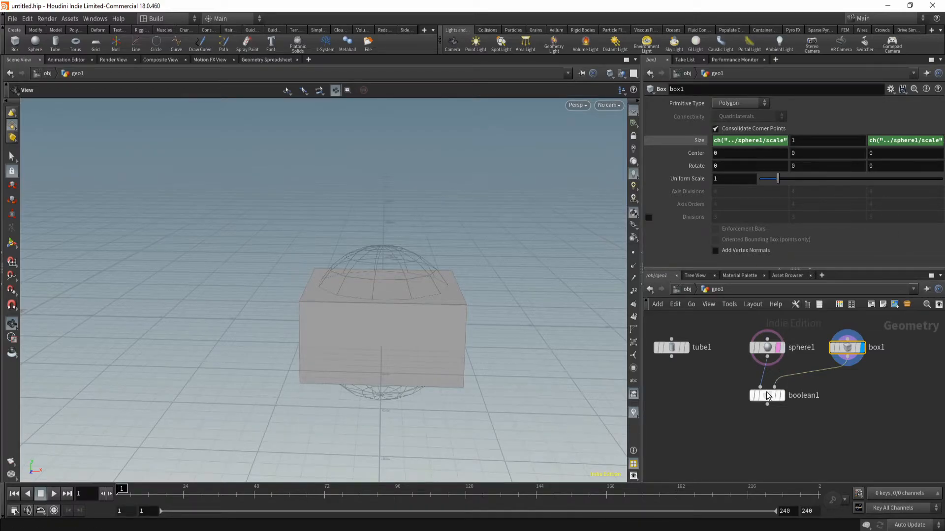
mouse_move(769, 347)
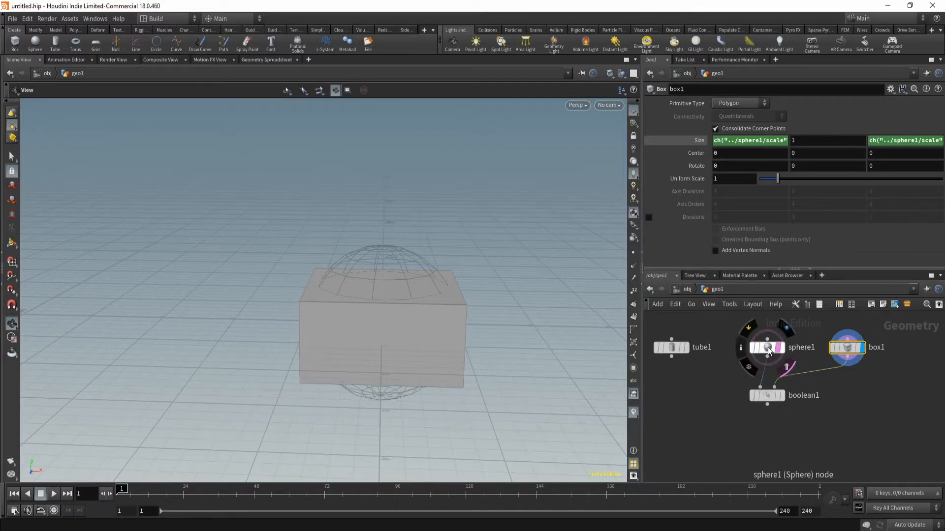
click(767, 348)
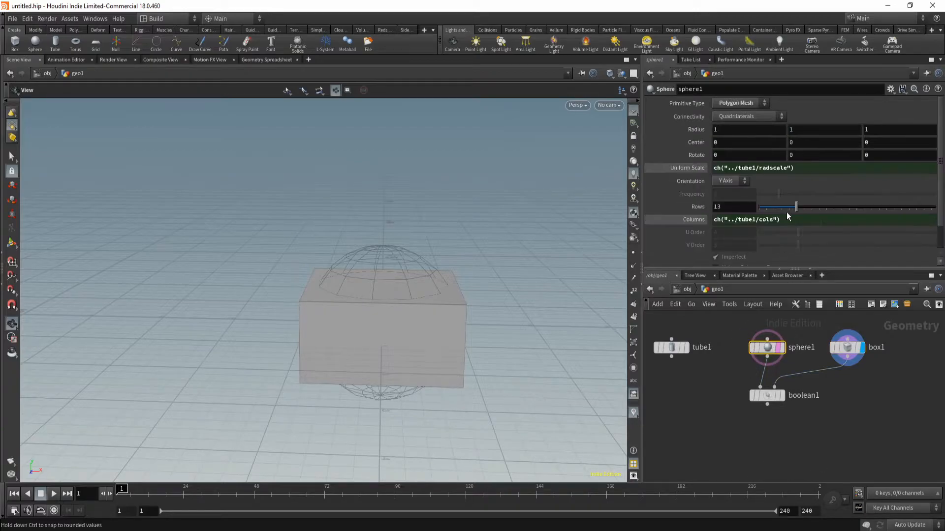
middle_drag(817, 131, 788, 151)
click(826, 128)
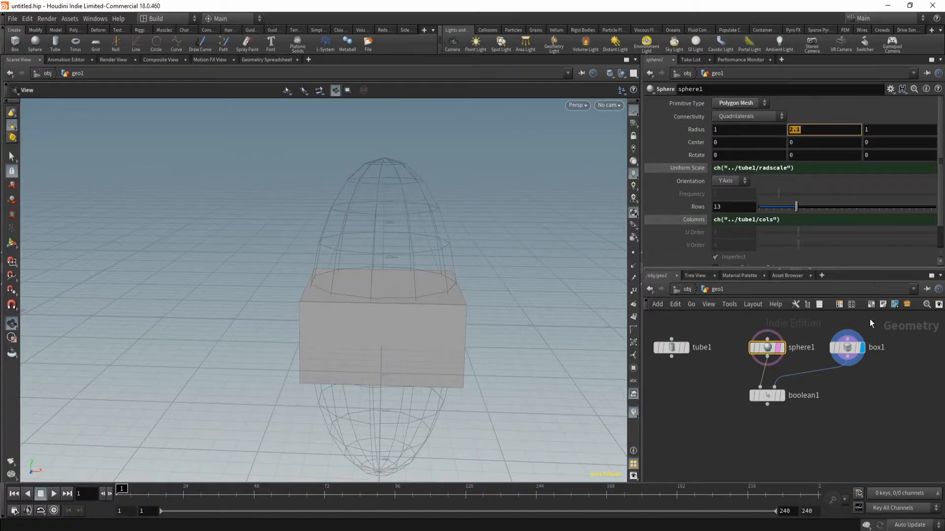
Vary the tube's radius scale to test how the box and sphere respond, and return it to 1.
click(847, 347)
click(801, 140)
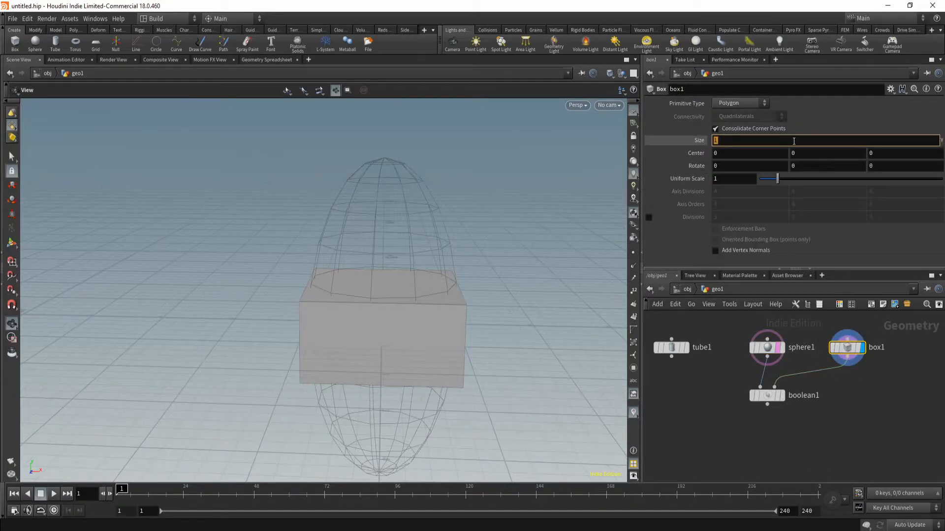
click(683, 345)
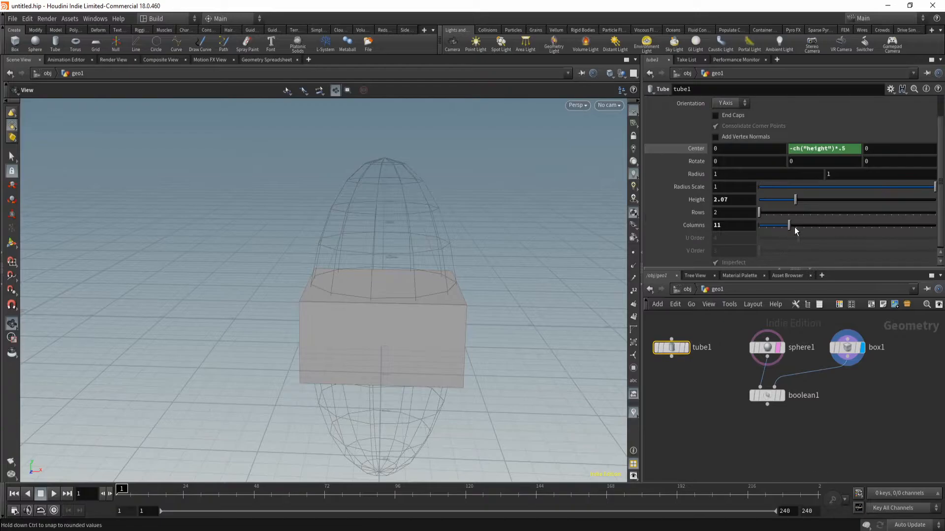
drag(843, 188, 935, 197)
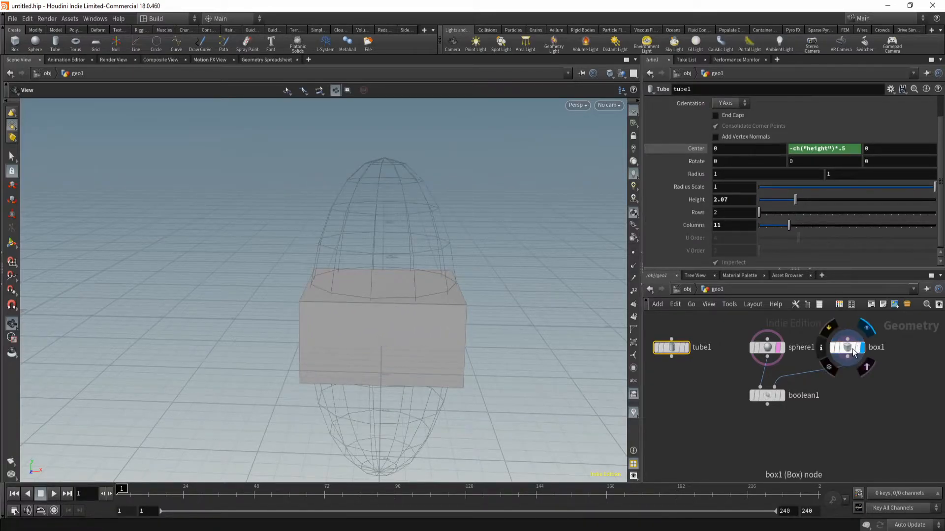
Reference the sphere's uniform scale in the box's Y size with the expression ch("../sphere1/scale").
click(845, 348)
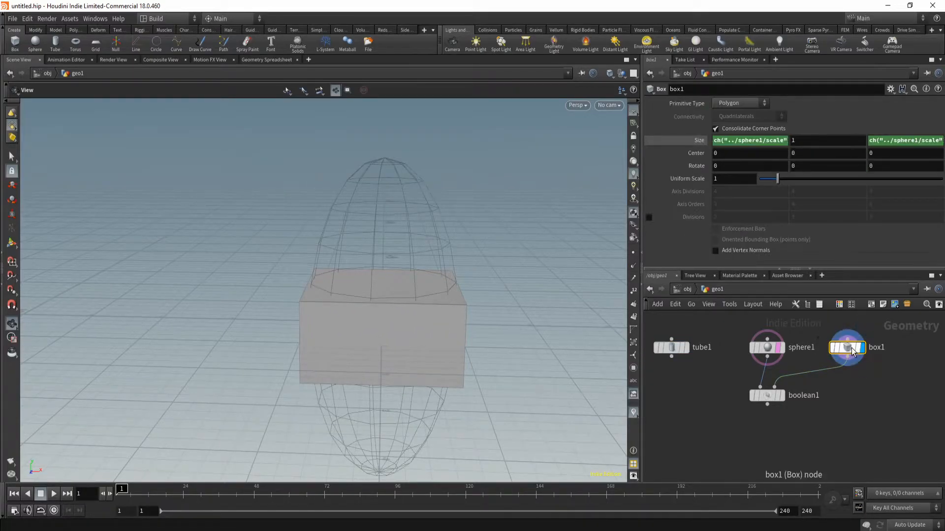
click(815, 141)
right_click(803, 142)
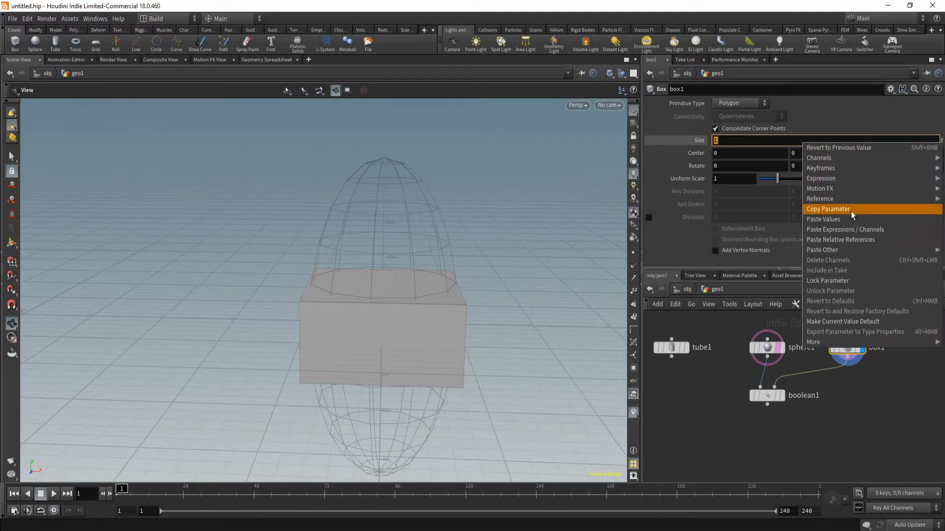
click(869, 242)
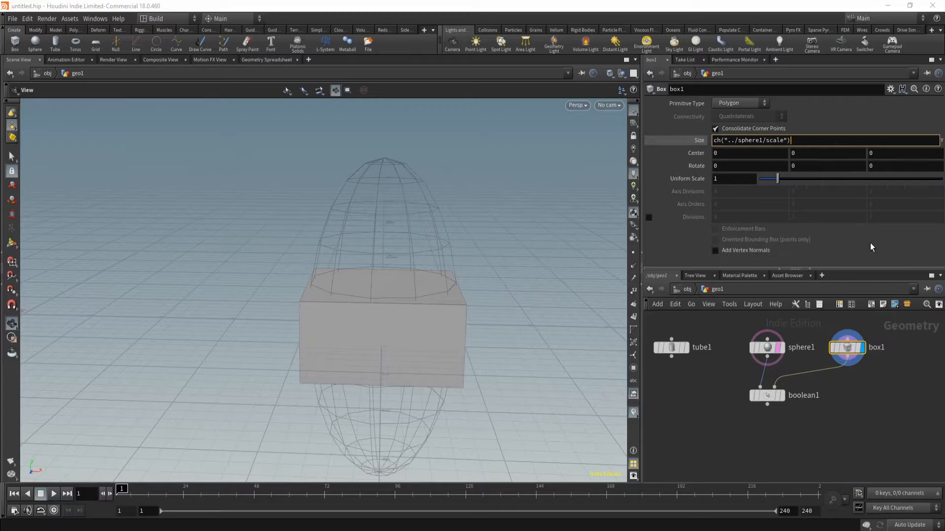
Set the sphere's Y radius back to 1.
click(770, 349)
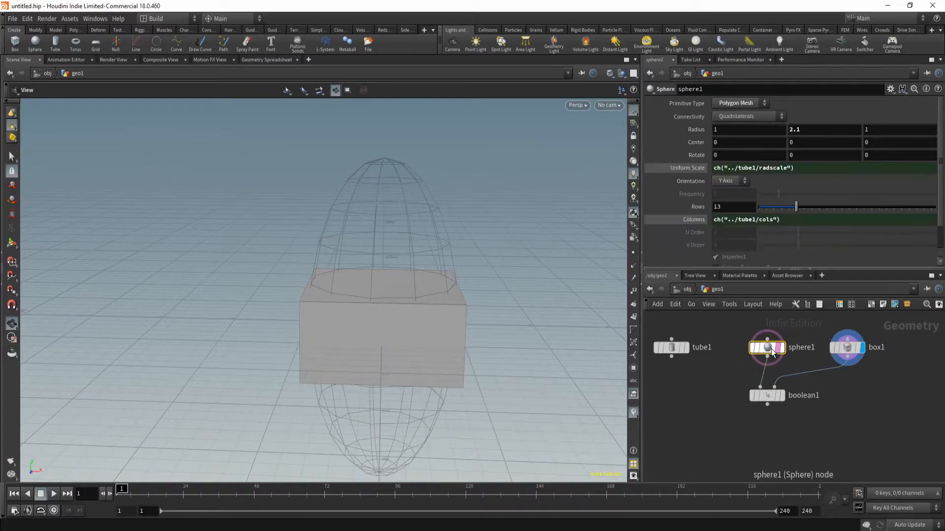
double_click(794, 129)
text(1)
key(Return)
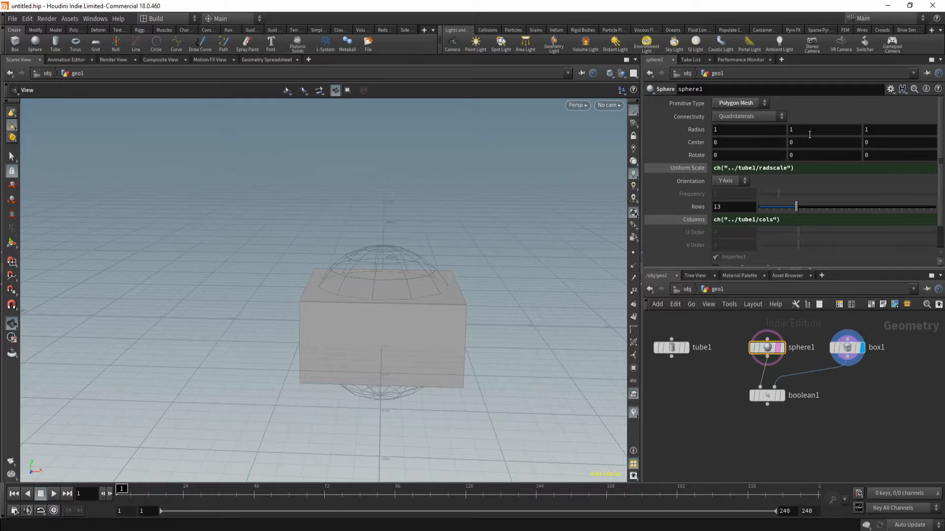
Multiply the box's Y size by the sphere's Y radius, giving ch("../sphere1/scale")*ch("../sphere1/rady").
right_click(804, 131)
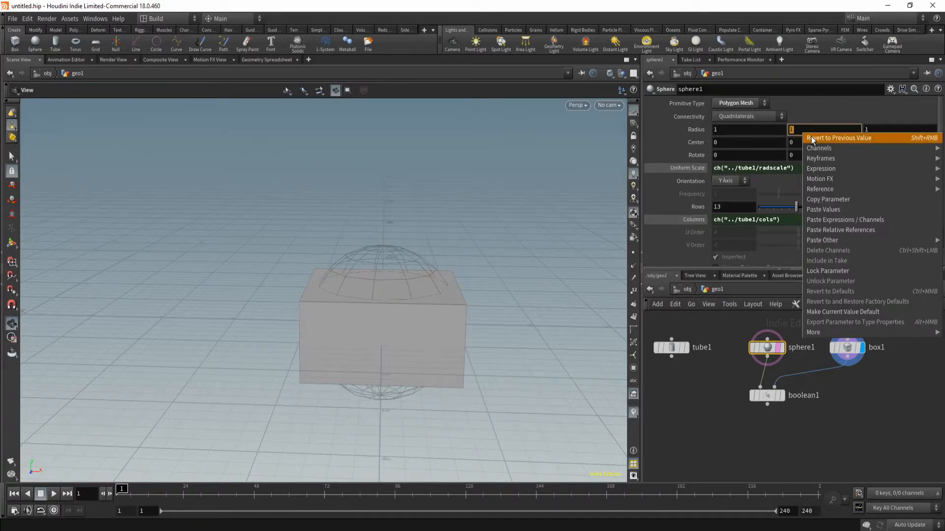
click(851, 201)
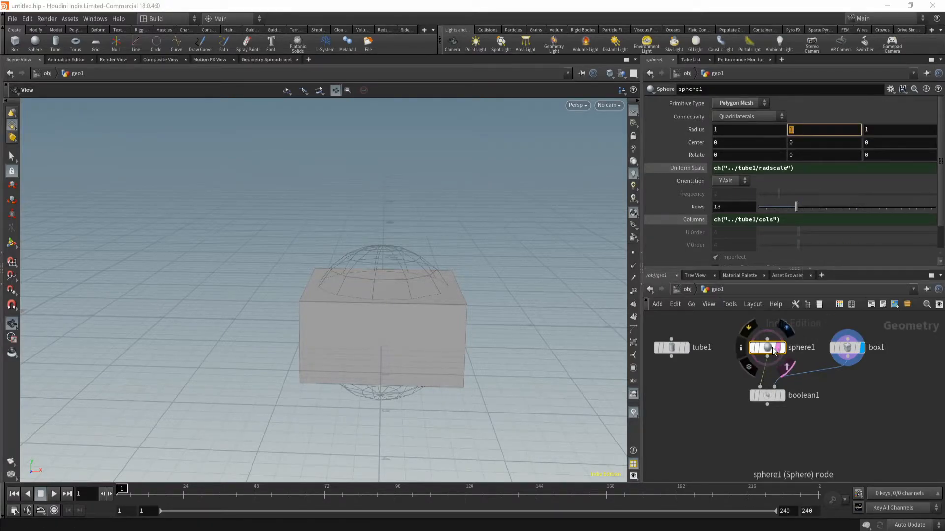
click(841, 350)
click(852, 142)
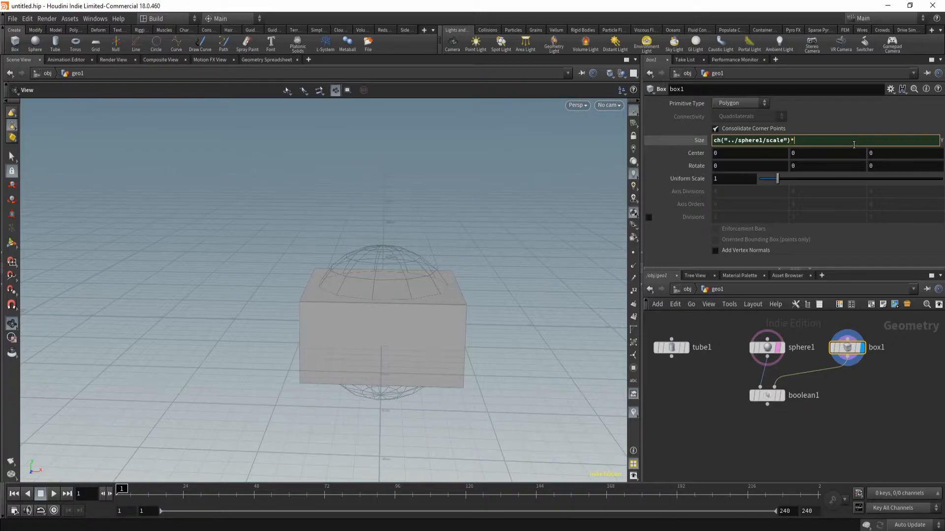
right_click(854, 144)
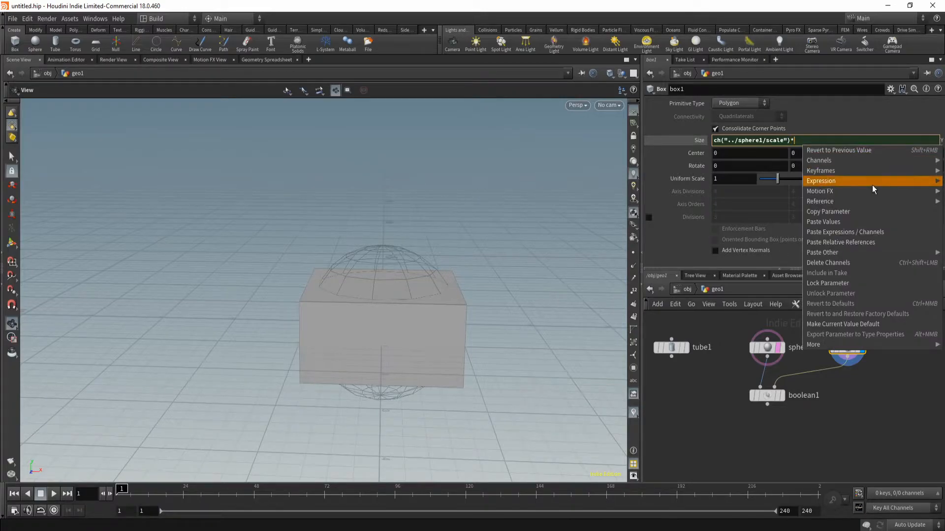
click(868, 241)
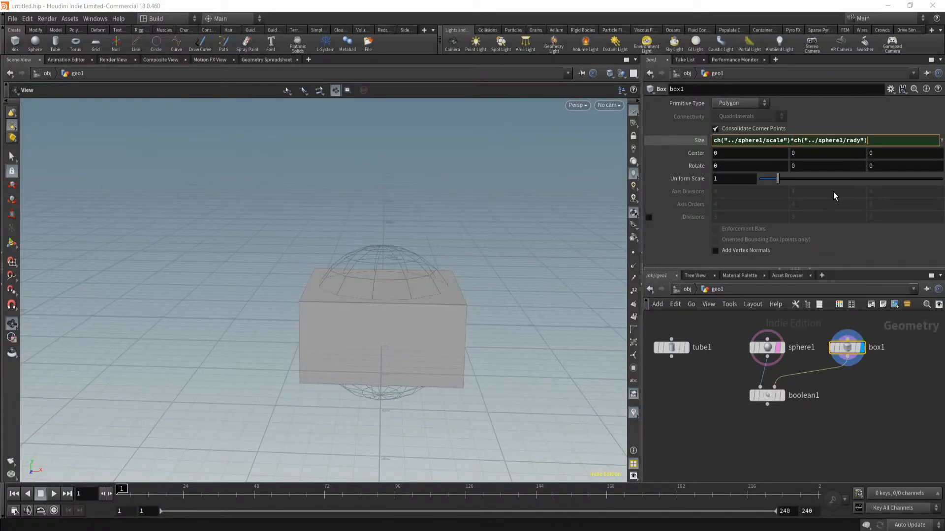
key(Return)
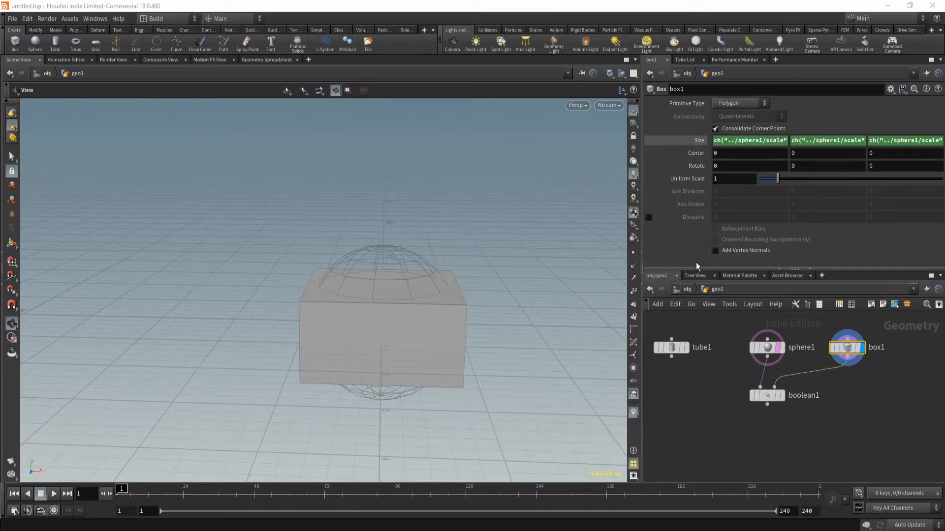
Reference the box's Y size in its Y center with the expression -ch("sizey")*.5 to lower it over the sphere's bottom half.
right_click(808, 147)
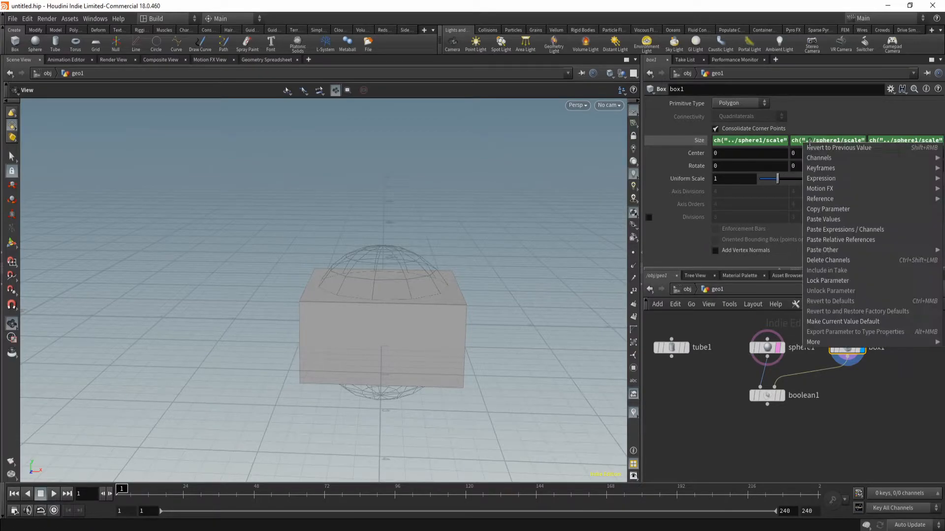
click(843, 206)
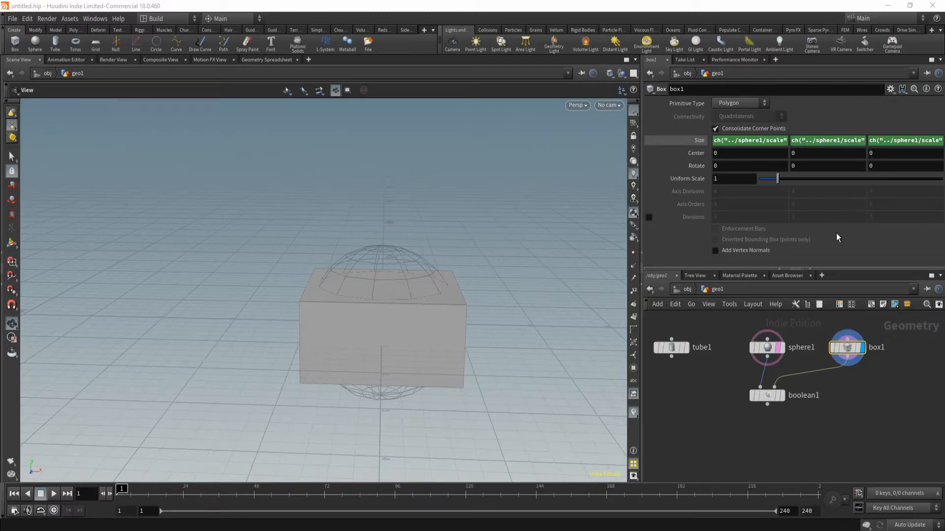
right_click(803, 153)
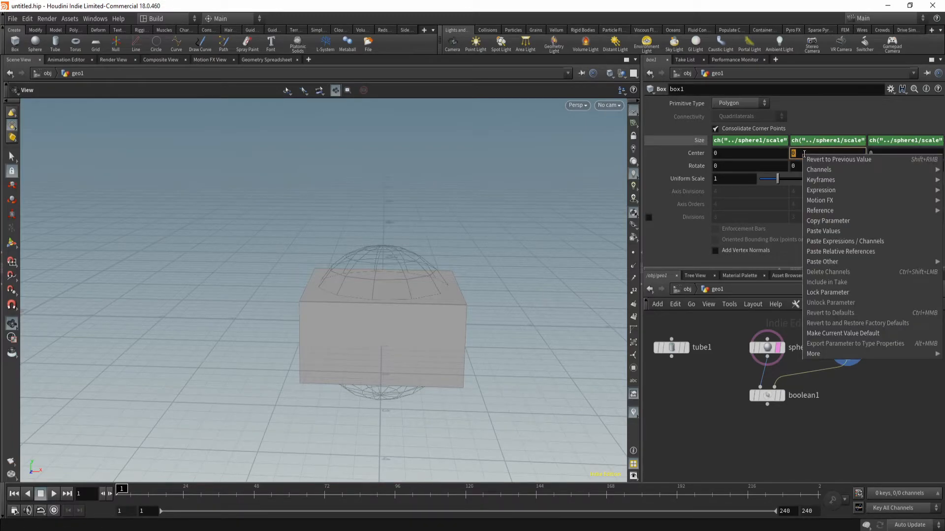
click(863, 252)
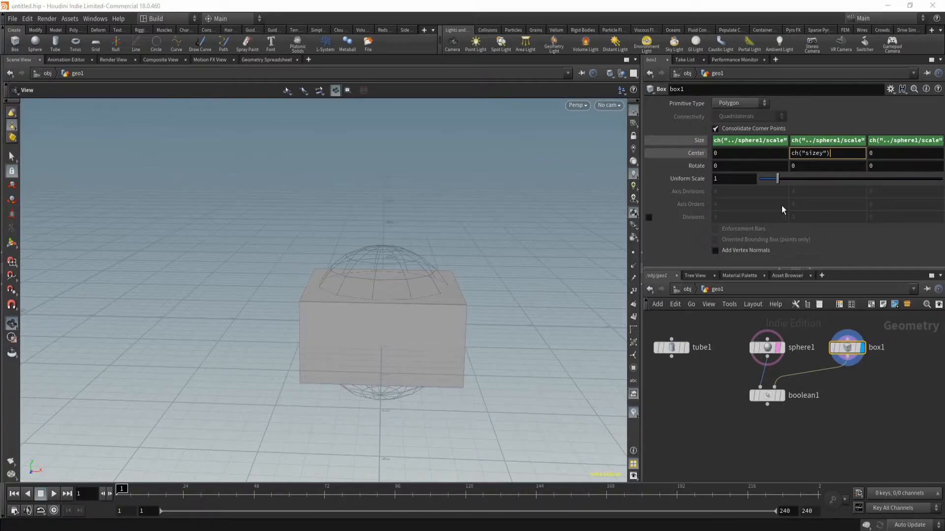
text(*.5)
key(Home)
text(-)
key(Return)
drag(347, 363, 374, 350)
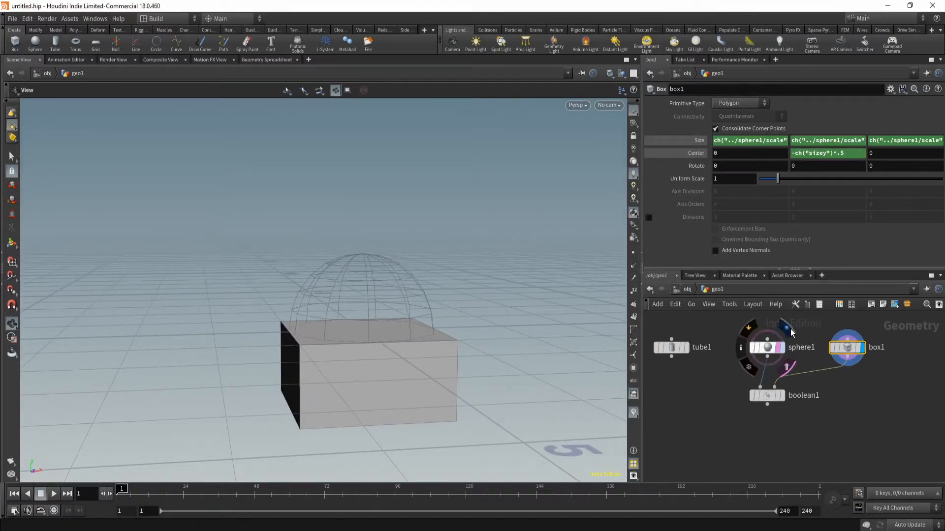
Display the sphere with the box shown as a template, comparing it with the Boolean result.
click(782, 348)
click(865, 366)
drag(506, 411, 451, 375)
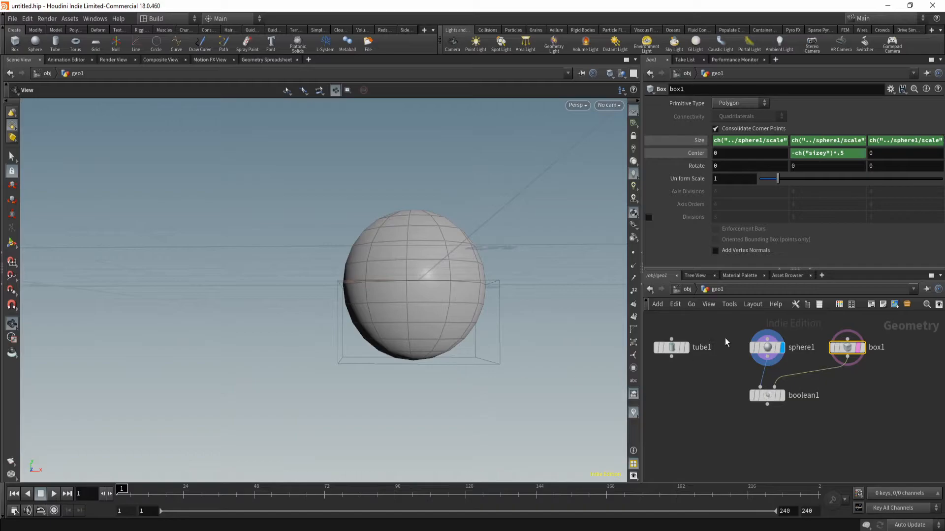
click(782, 396)
drag(427, 339, 508, 292)
click(781, 347)
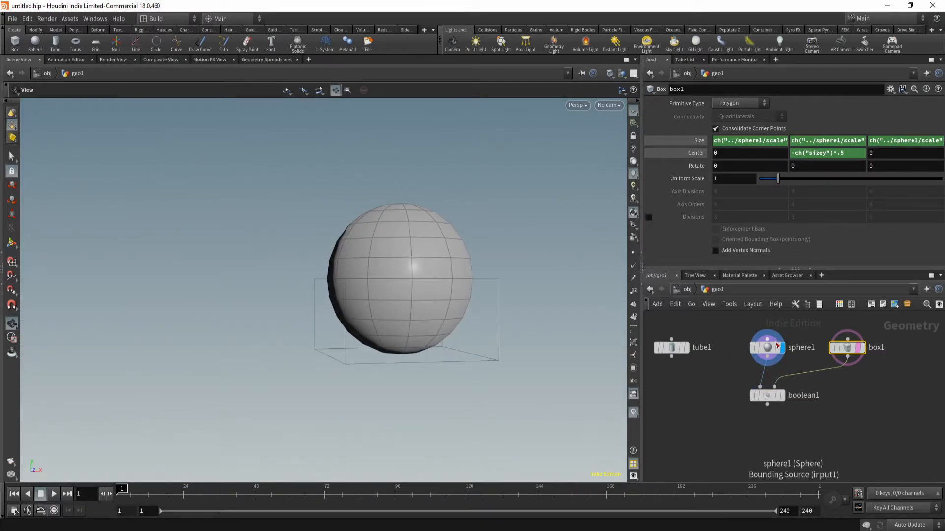
Stretch the sphere vertically by setting its Y radius to 2.2 to test the linked box.
click(771, 344)
middle_drag(808, 134, 808, 113)
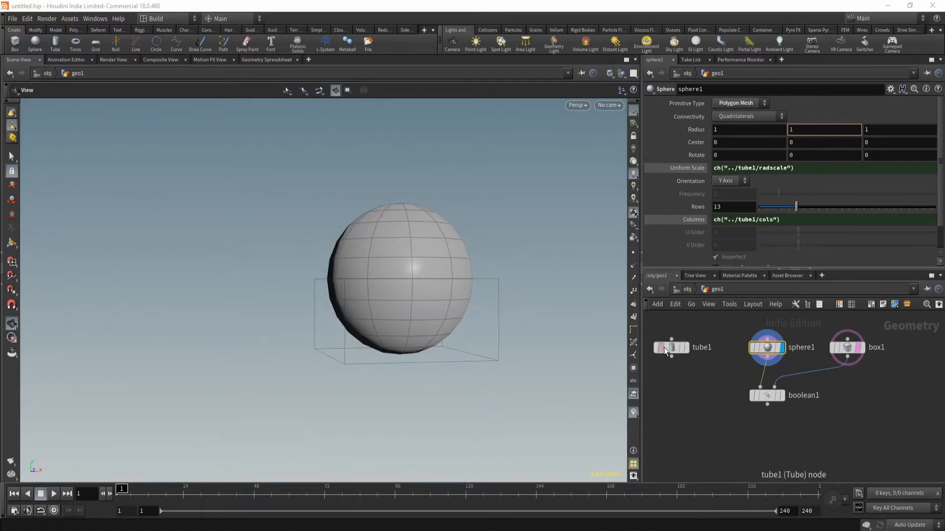
click(670, 349)
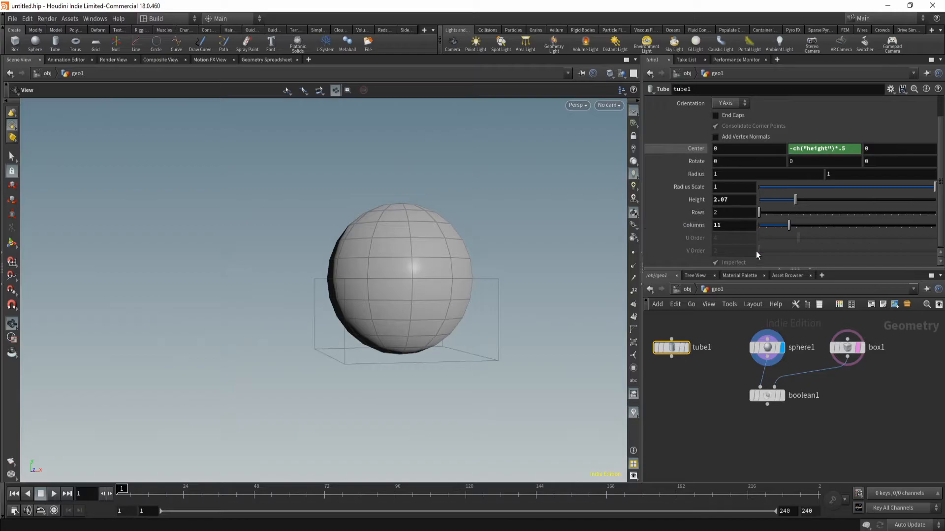
click(767, 348)
middle_drag(819, 131, 861, 133)
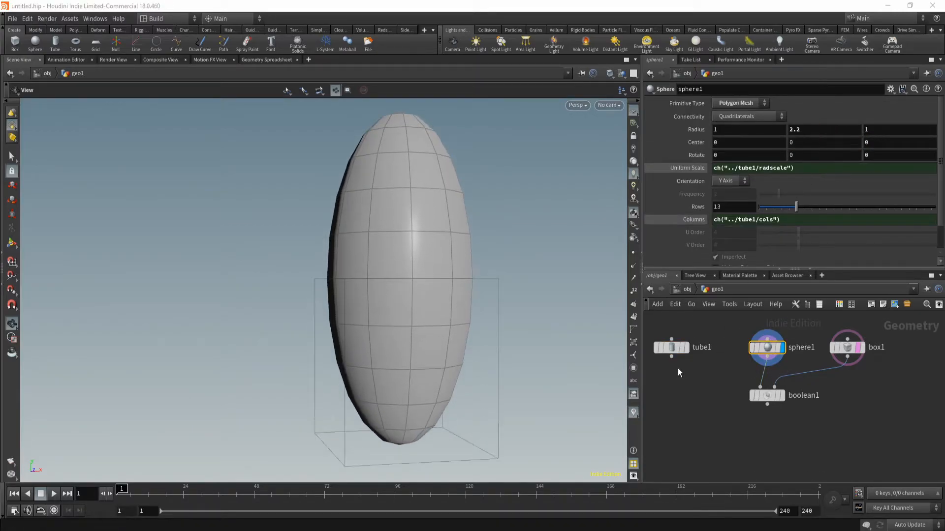
Test the linked scaling by setting the tube's radius scale to 2, and reset it to 1.
click(672, 349)
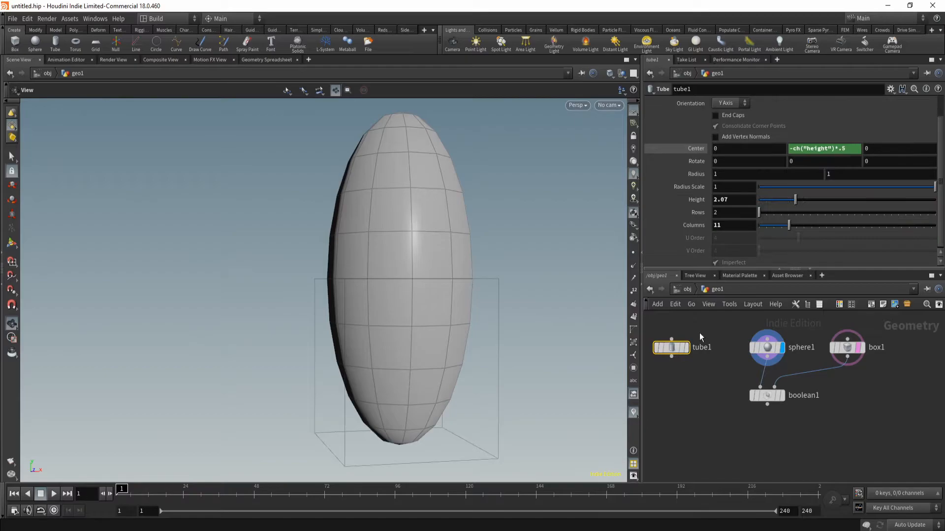
click(733, 187)
text(2)
key(Return)
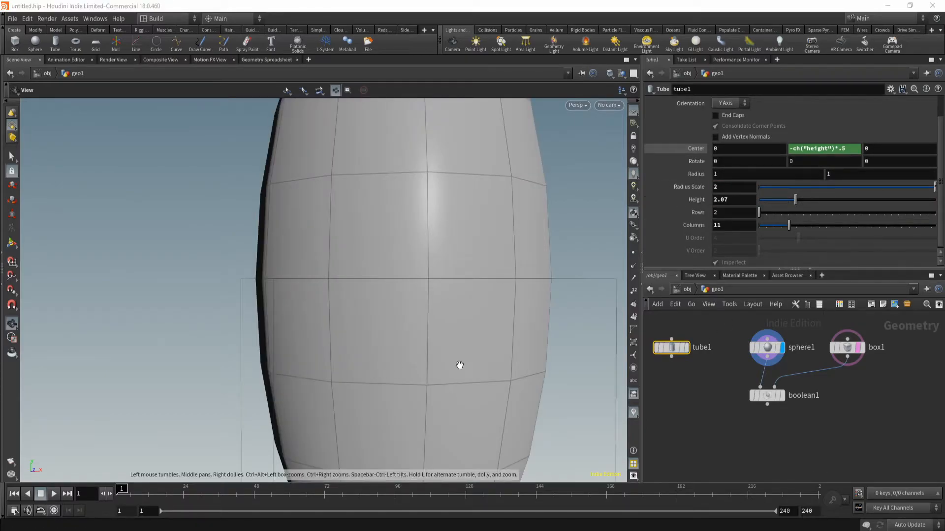
right_drag(447, 367, 374, 393)
middle_drag(373, 392, 355, 248)
drag(355, 248, 413, 322)
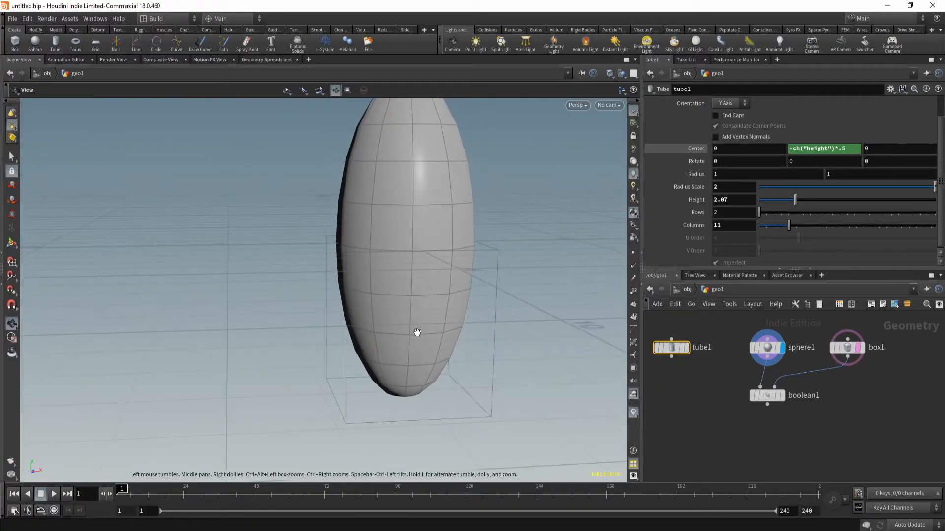
ctrl+middle_click(700, 187)
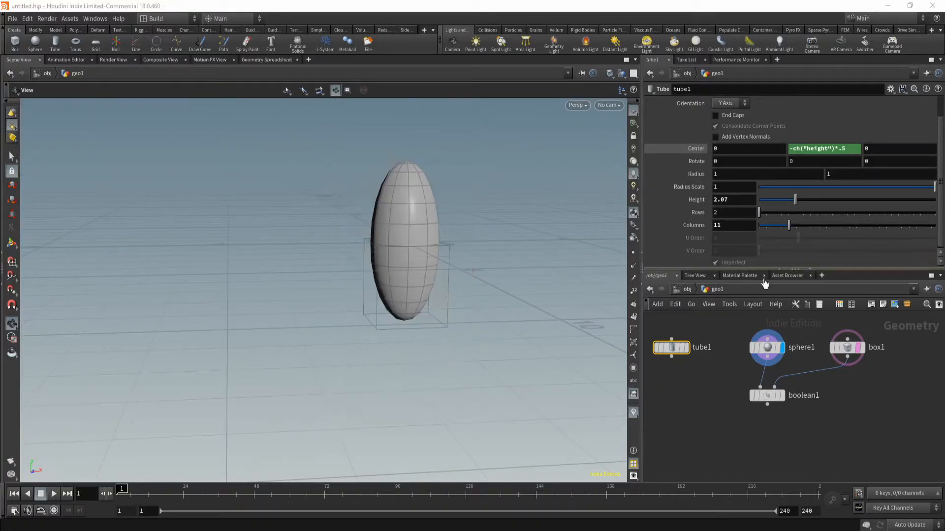
Display the Boolean result and turn off the template display of the box.
click(769, 348)
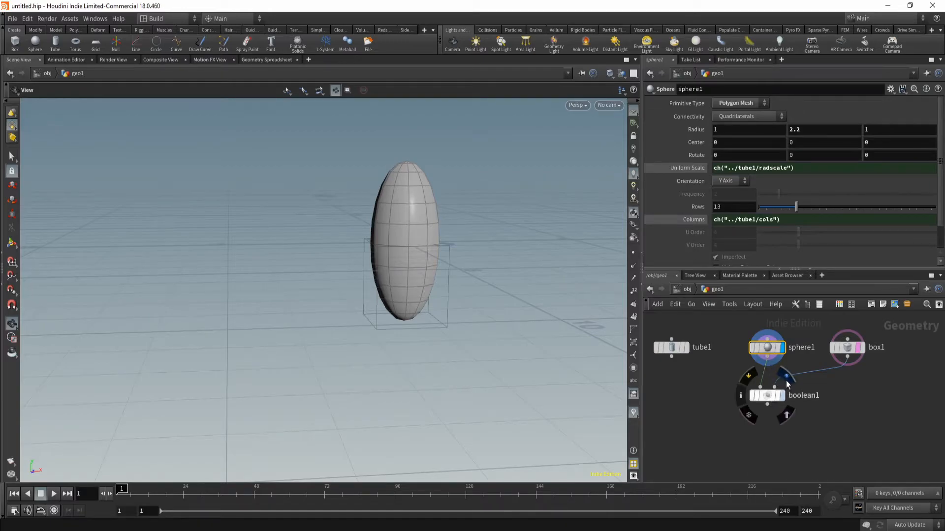
click(782, 395)
drag(420, 287, 405, 288)
middle_drag(405, 287, 412, 314)
mouse_move(848, 353)
click(866, 368)
middle_drag(408, 260, 344, 316)
right_drag(344, 316, 458, 245)
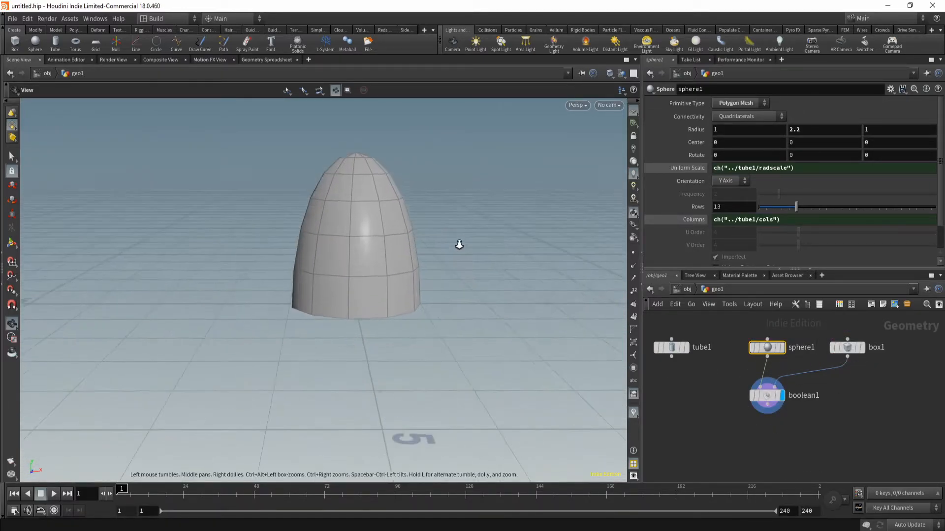
Reset the sphere's Y radius to 1 and examine the underside of the half sphere.
ctrl+middle_click(801, 130)
drag(337, 317, 355, 245)
middle_drag(368, 303, 405, 232)
drag(405, 232, 382, 301)
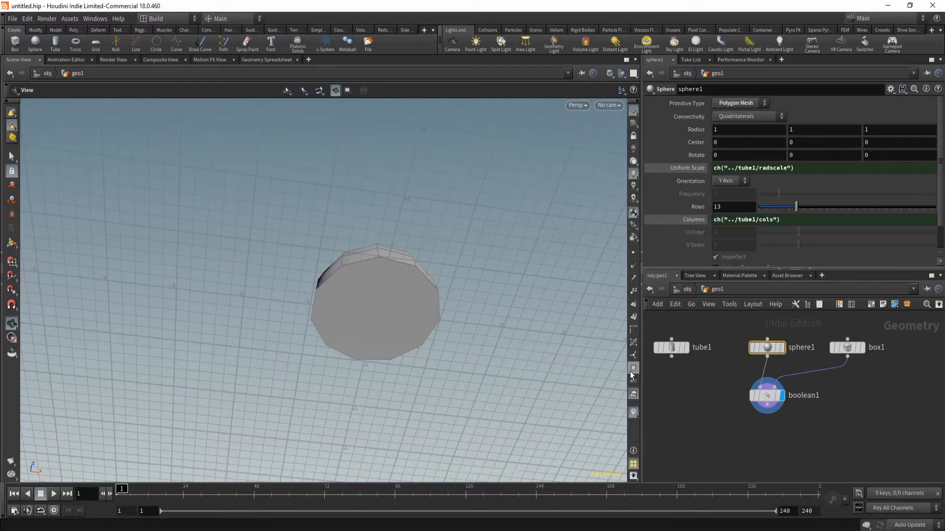
drag(390, 297, 367, 337)
right_drag(367, 337, 490, 275)
drag(373, 305, 388, 265)
middle_drag(393, 242, 382, 273)
mouse_move(381, 273)
mouse_down()
mouse_move(386, 184)
mouse_move(374, 344)
mouse_move(380, 274)
mouse_up()
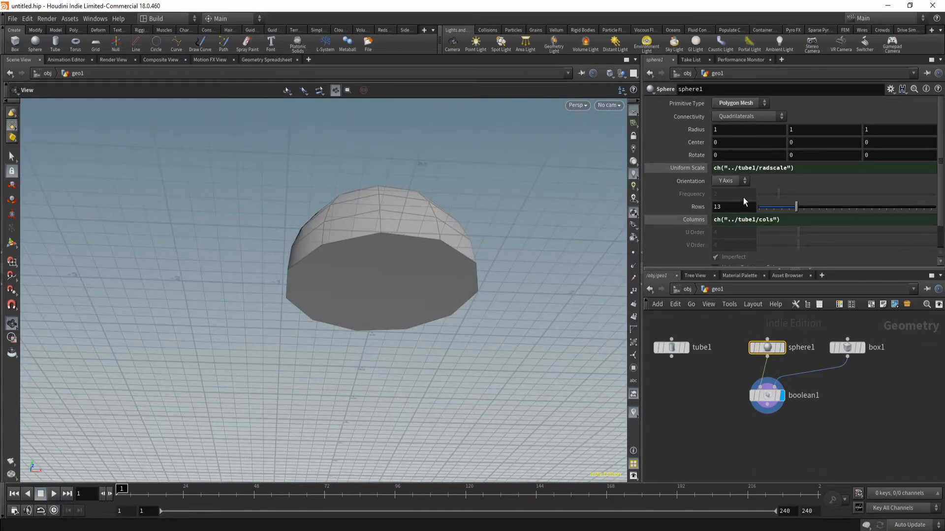
Set the Boolean to treat Set A as a Surface so the half sphere's base is open.
click(766, 395)
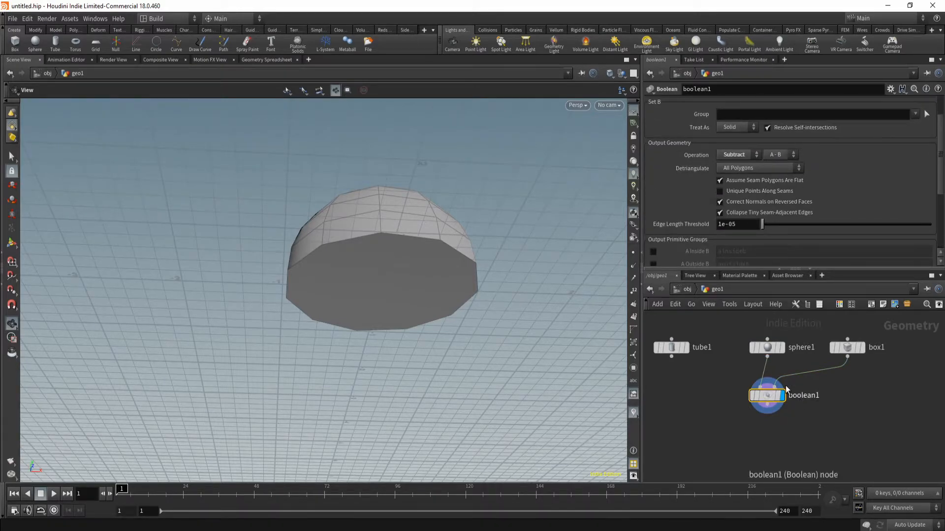
scroll(694, 188, up, 3)
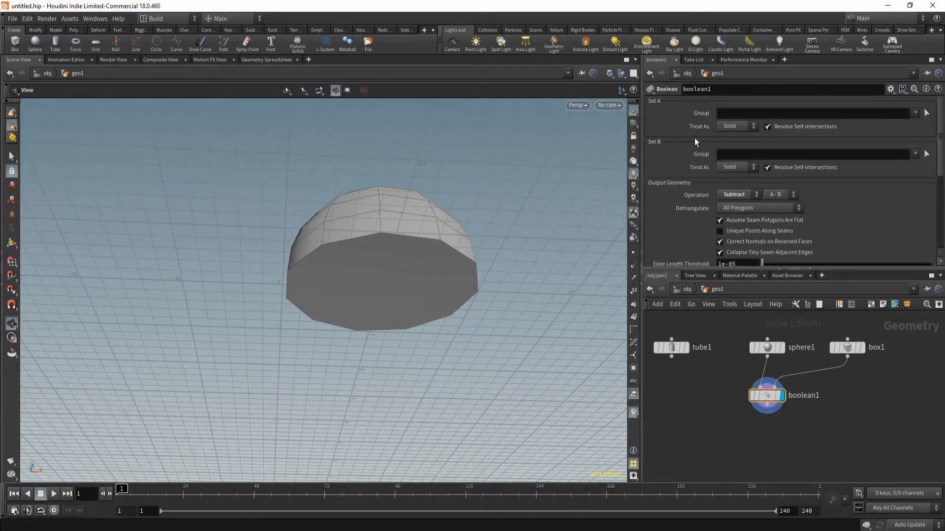
click(730, 147)
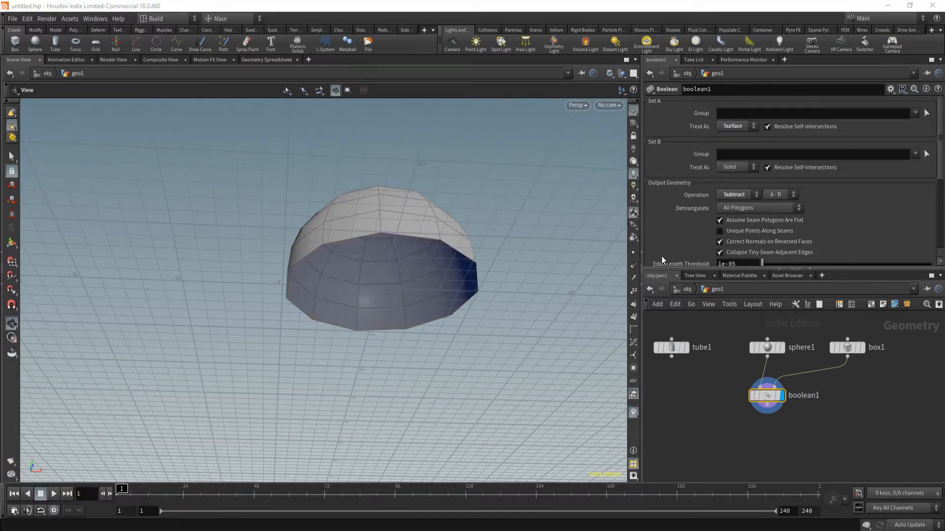
drag(492, 261, 492, 303)
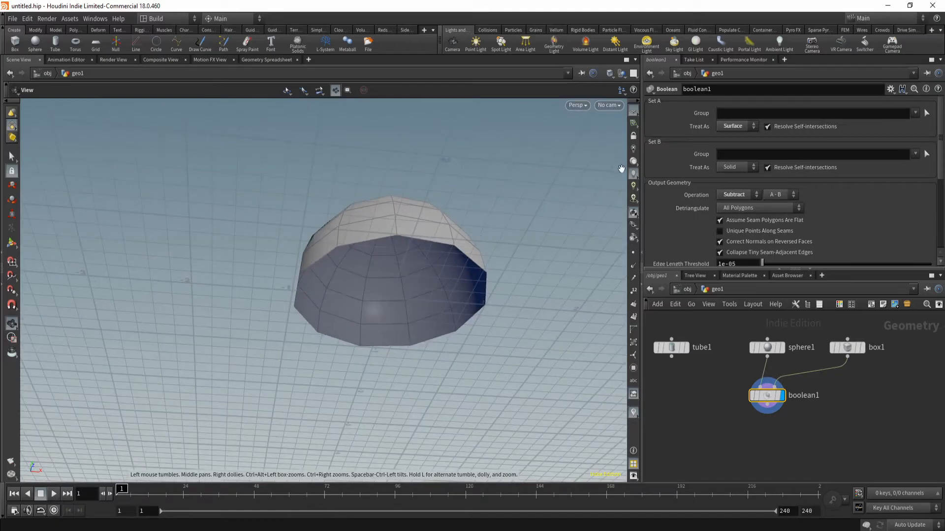
Compare the half sphere's base with Set A treated as Solid, and return the setting to Surface.
click(738, 137)
click(741, 126)
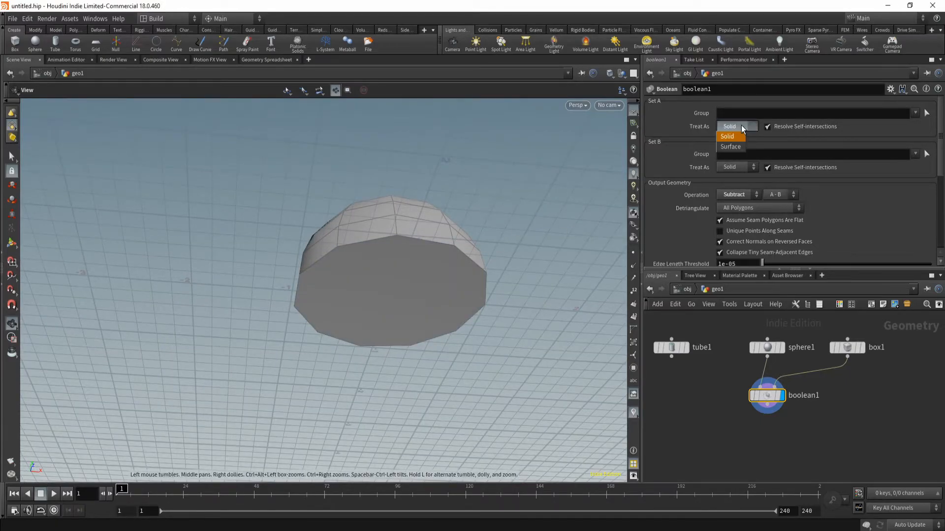
click(732, 148)
drag(385, 280, 282, 305)
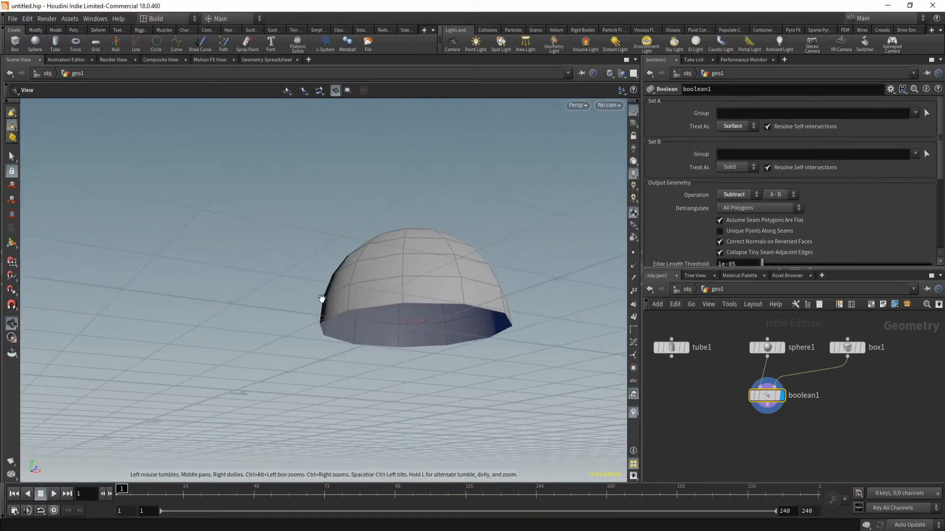
drag(386, 336, 358, 297)
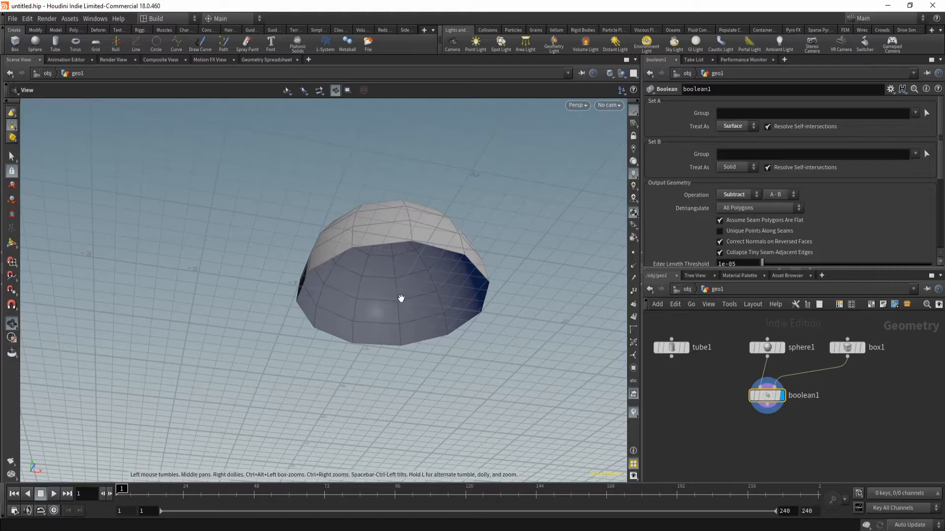
drag(436, 267, 401, 381)
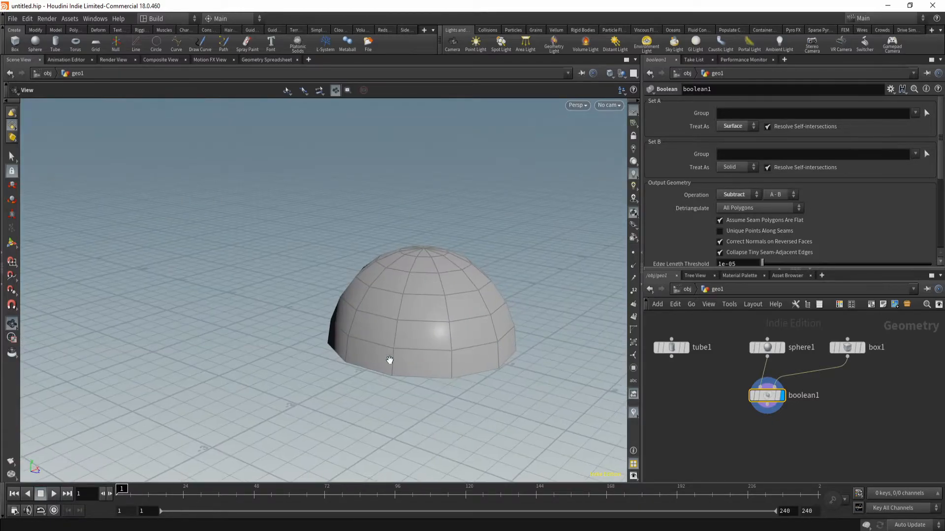
drag(490, 398, 404, 338)
Add a Merge node, connect the tube and the Boolean result to it, and display the merged geometry.
middle_drag(713, 451, 749, 439)
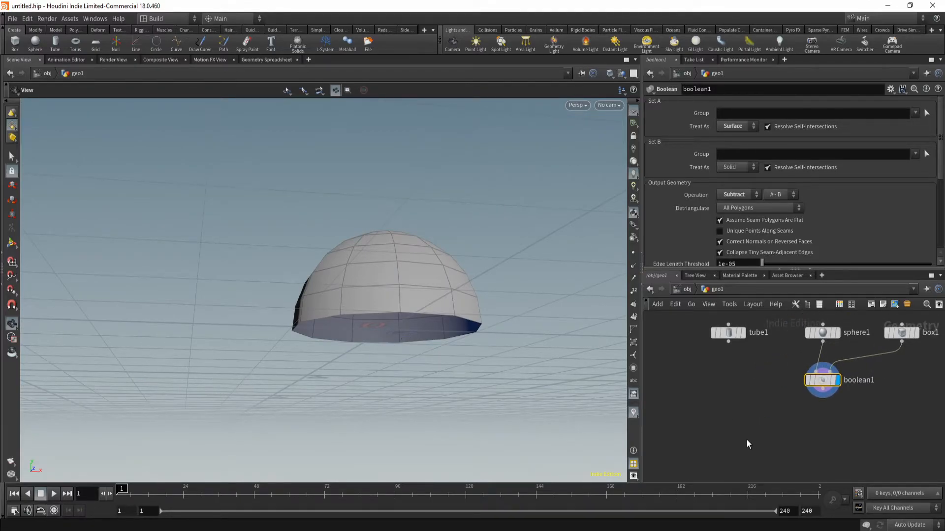
key(Tab)
text(merg)
key(Return)
click(735, 439)
drag(728, 342, 728, 426)
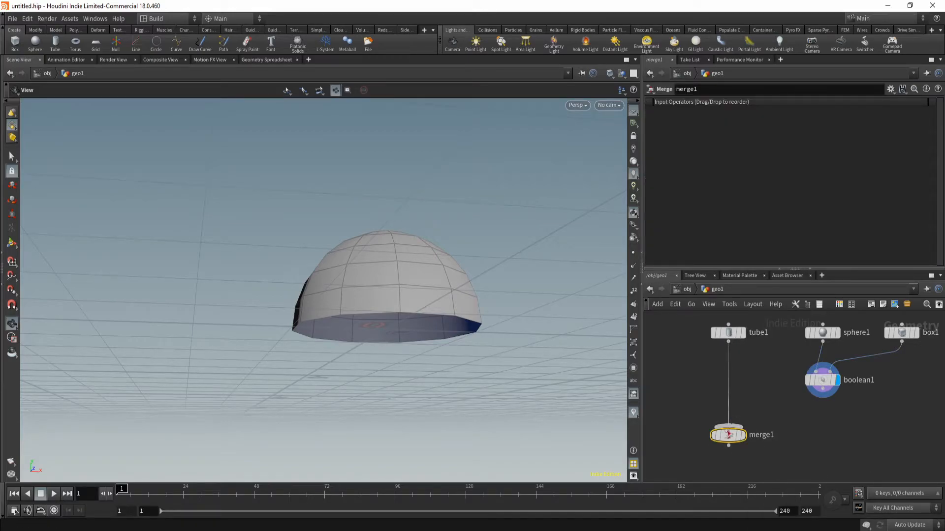
drag(822, 398, 759, 431)
mouse_move(730, 434)
click(749, 421)
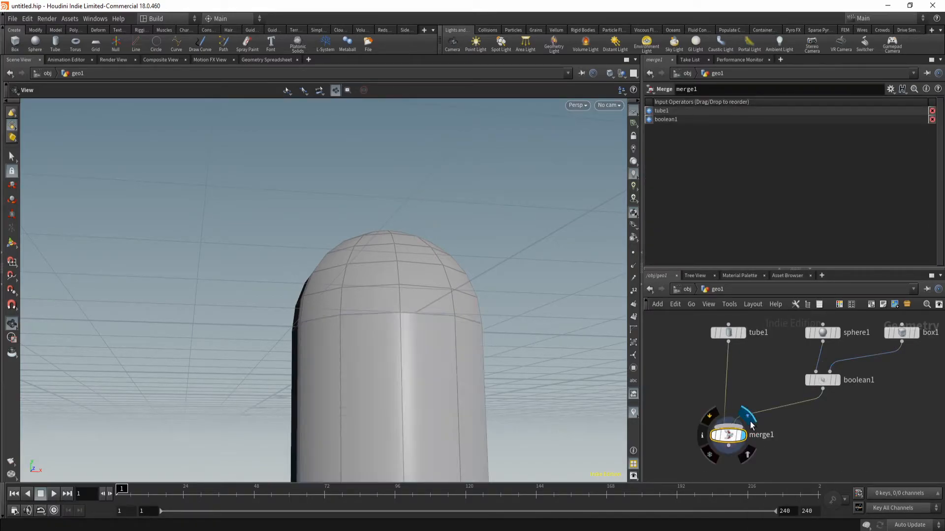
Shift the tube's X center to 0.1 to test its connection to the dome, and undo the shift.
middle_drag(434, 339, 476, 271)
right_drag(477, 271, 437, 308)
drag(437, 308, 464, 302)
middle_drag(464, 301, 442, 335)
drag(443, 335, 433, 301)
click(738, 334)
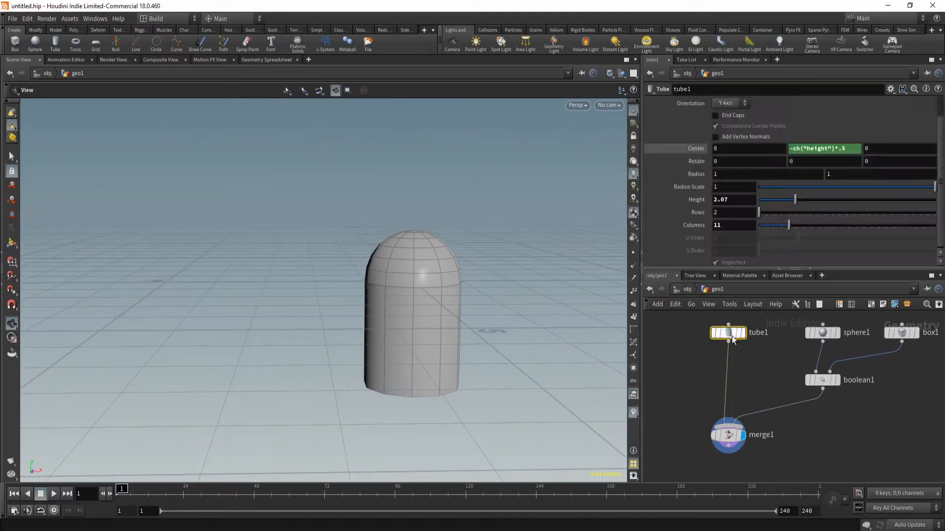
middle_drag(747, 149, 758, 168)
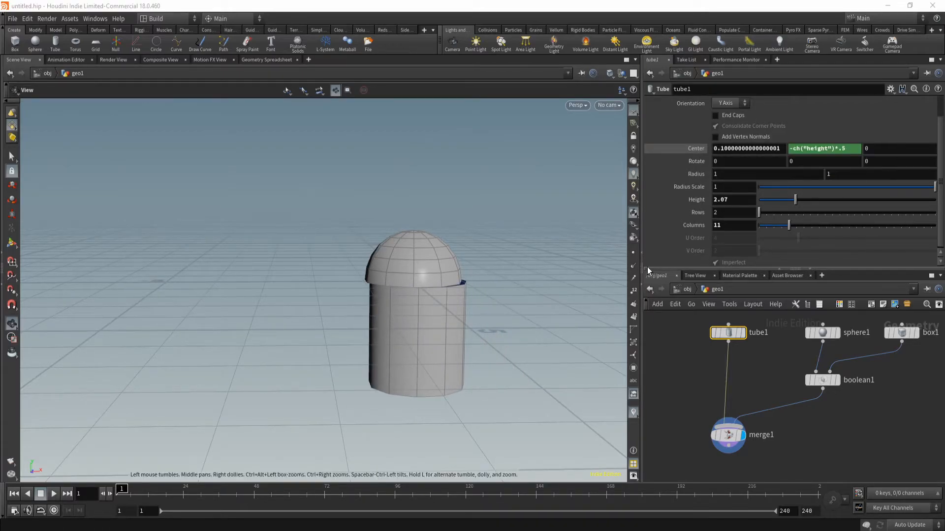
key(ctrl+z)
drag(463, 381, 426, 331)
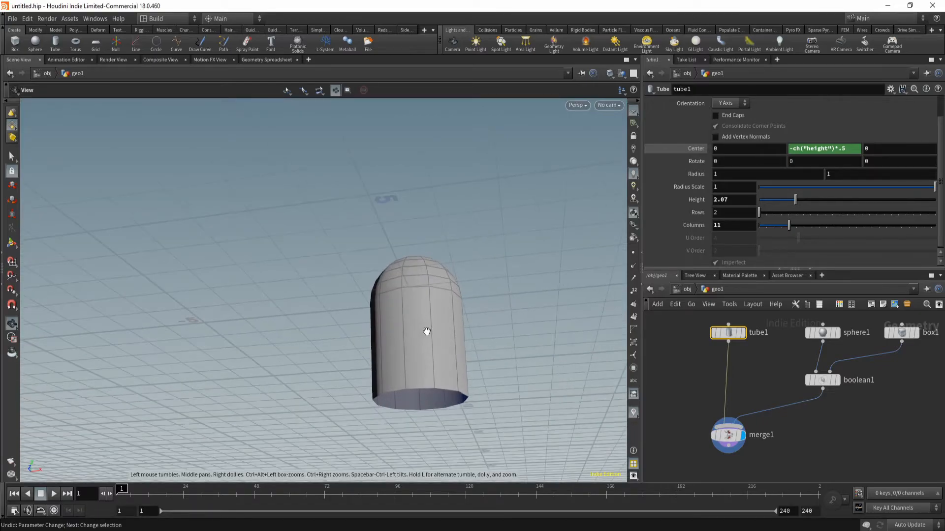
Add a Fuse node after the Merge node, connect it, and display its output.
middle_drag(855, 436, 863, 374)
drag(415, 331, 565, 438)
key(Tab)
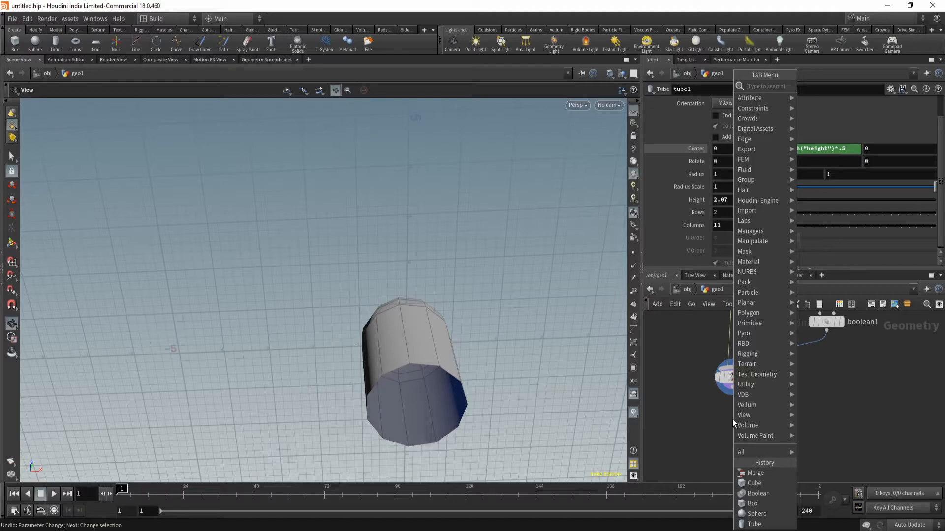
text(fuse)
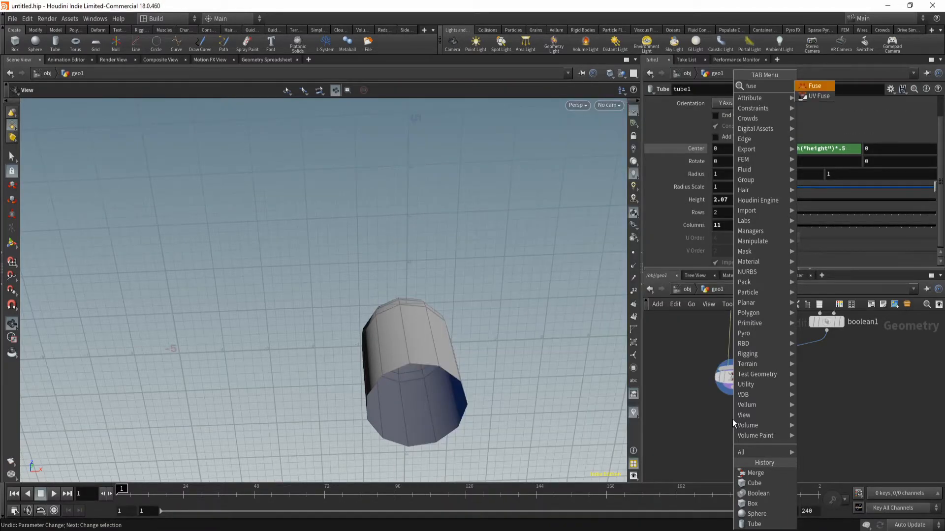
key(Return)
click(733, 419)
drag(732, 387, 725, 410)
click(751, 401)
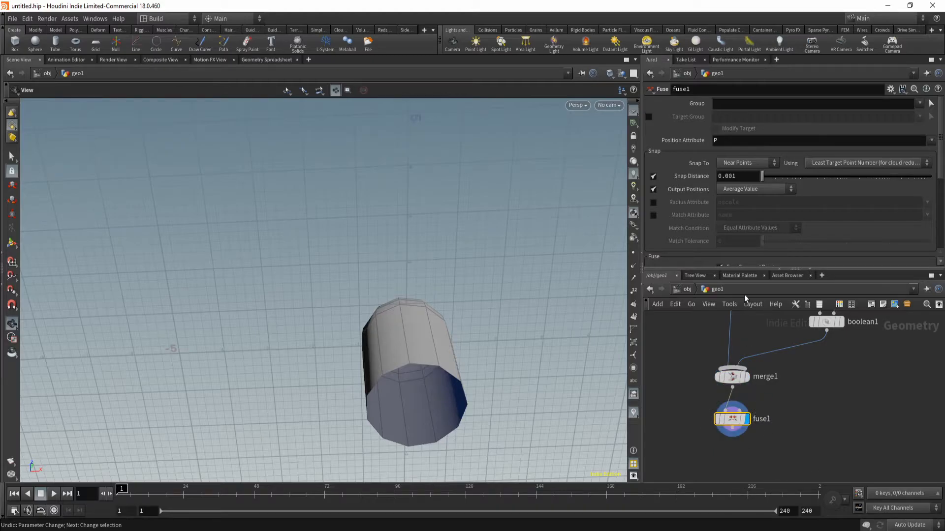
Set the Fuse node's snap distance to 0.05 and check the seam between dome and tube.
click(756, 179)
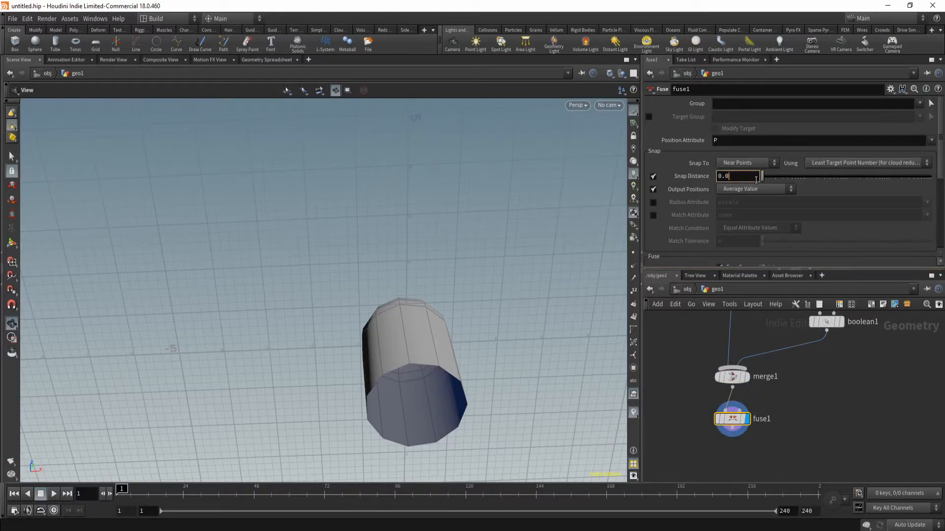
key(Return)
drag(510, 335, 481, 362)
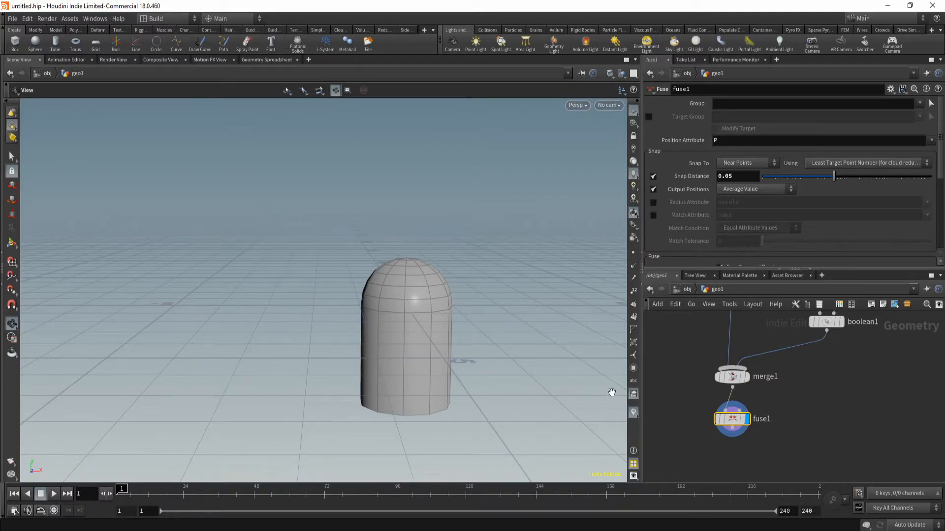
right_drag(399, 333, 539, 310)
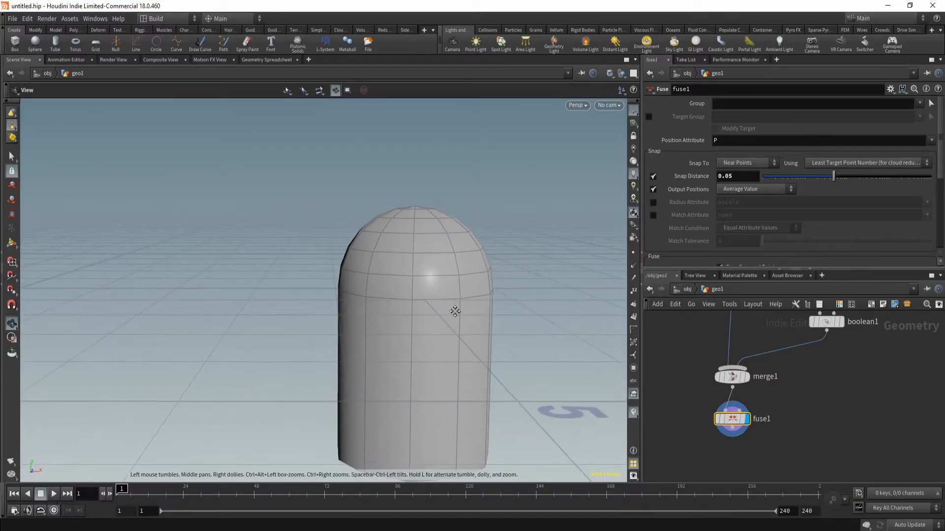
middle_drag(455, 312, 433, 313)
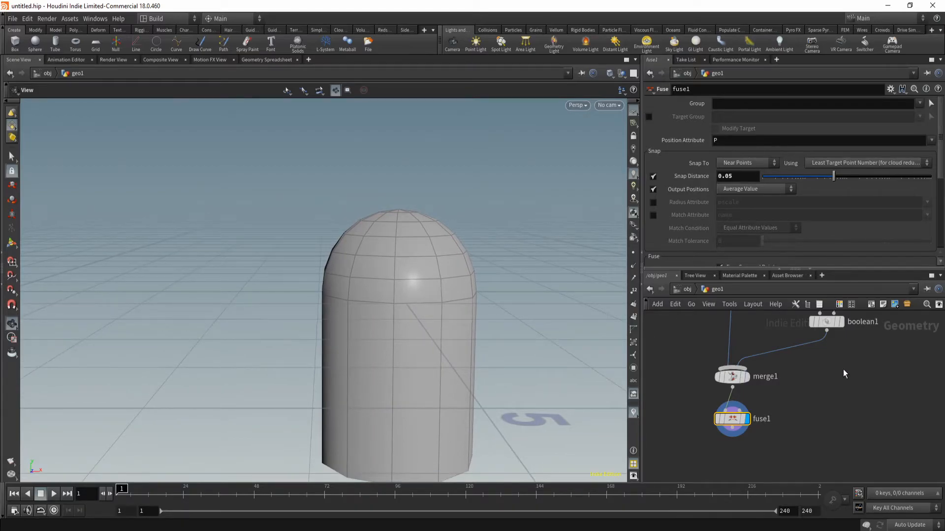
middle_drag(459, 289, 476, 209)
right_drag(477, 210, 343, 329)
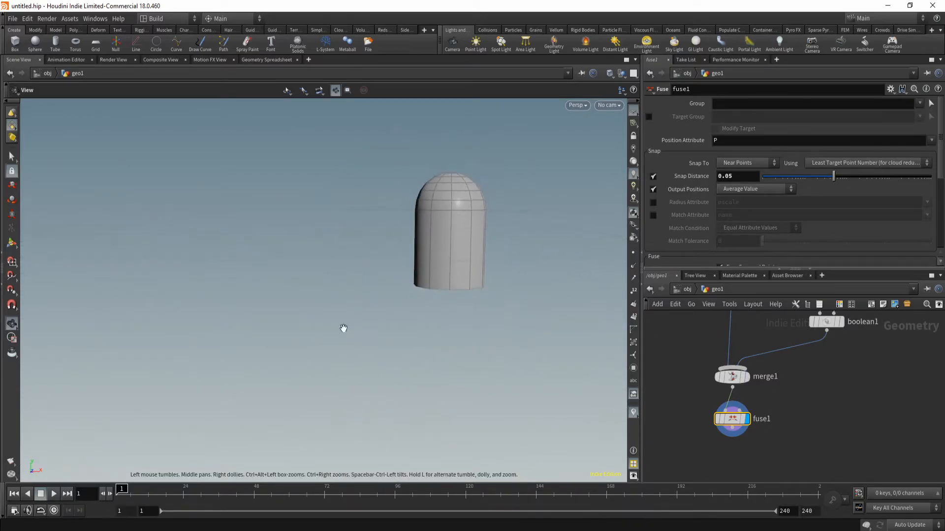
Set the tube's height to 2.85 and its rows to 7, and inspect its open lower end.
middle_drag(455, 246, 386, 267)
middle_drag(770, 327, 783, 408)
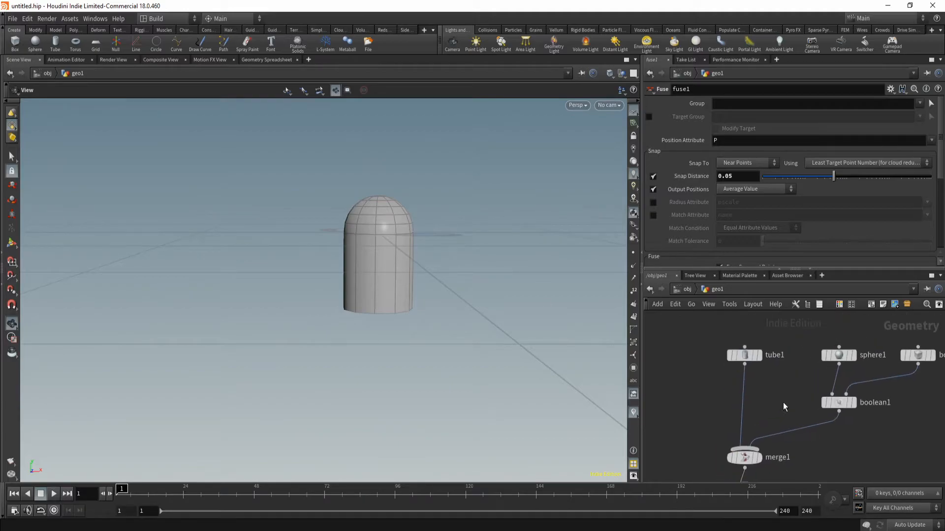
click(745, 356)
drag(796, 200, 822, 232)
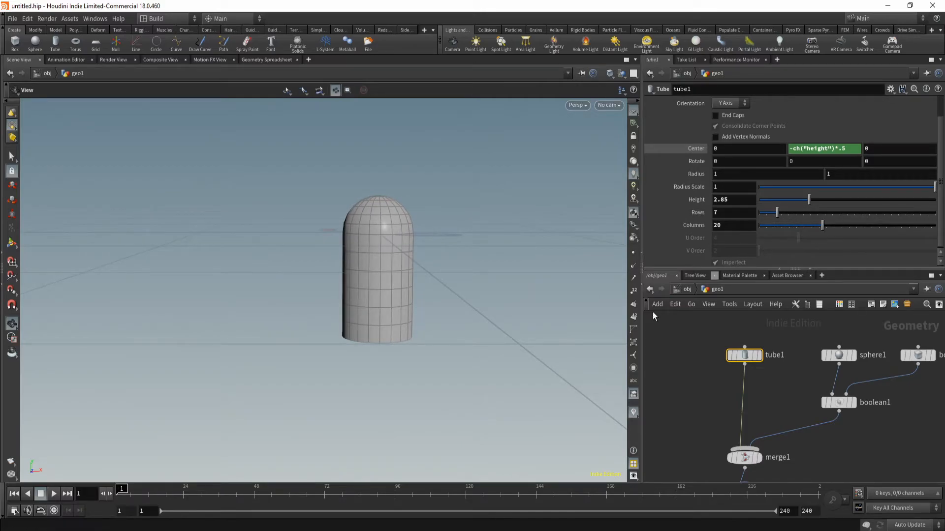
drag(409, 336, 399, 295)
mouse_move(388, 328)
mouse_down()
mouse_move(426, 305)
mouse_move(398, 315)
mouse_up()
scroll(827, 422, down, 2)
Duplicate the sphere, box and Boolean nodes together and place the copies beside the originals.
middle_drag(826, 421, 776, 388)
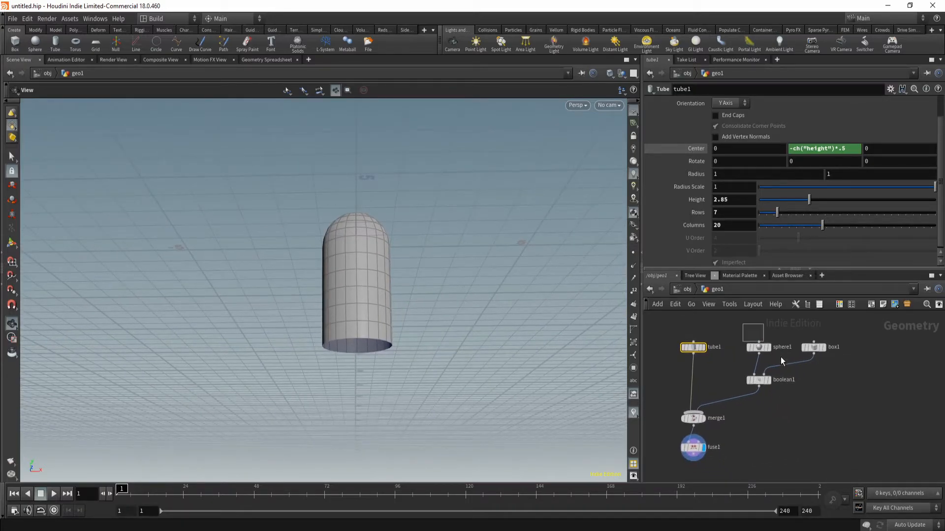
drag(766, 344, 828, 391)
key(ctrl+c)
key(ctrl+v)
middle_drag(832, 399, 743, 386)
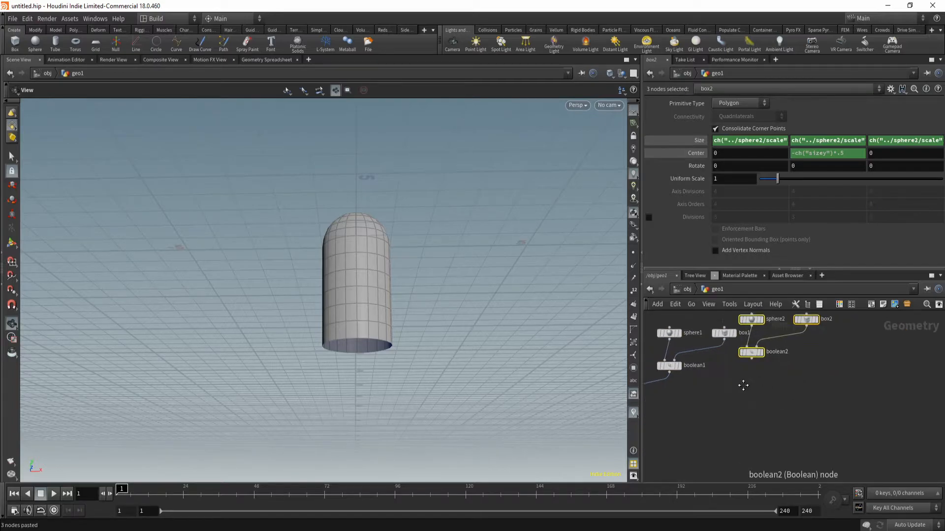
drag(751, 323, 764, 335)
middle_drag(730, 382, 803, 377)
click(787, 394)
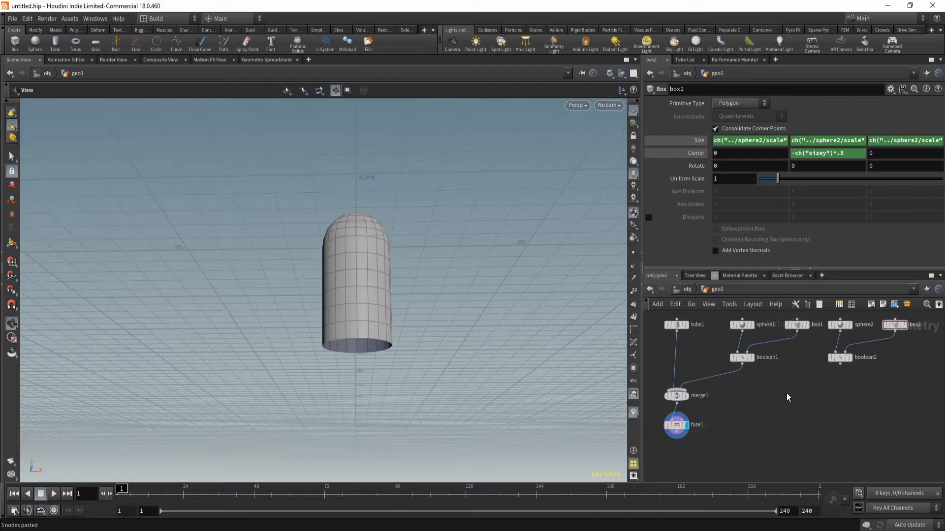
Connect the copied Boolean node to the Merge node and inspect the fused geometry.
drag(840, 365, 697, 400)
drag(313, 230, 347, 276)
right_drag(348, 276, 441, 226)
drag(441, 226, 428, 236)
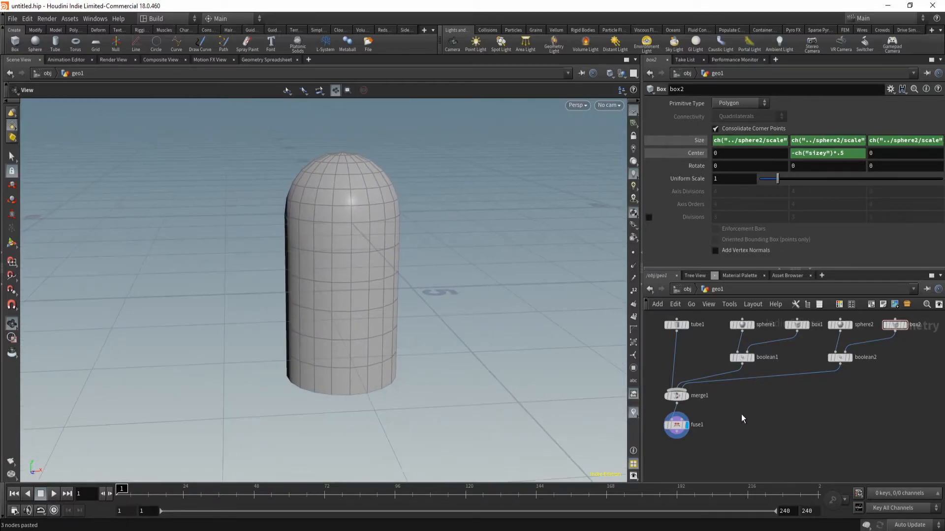
Display the copied Boolean and change its box's Y center expression to ch("sizey")*.5 to keep the sphere's lower half.
mouse_move(846, 361)
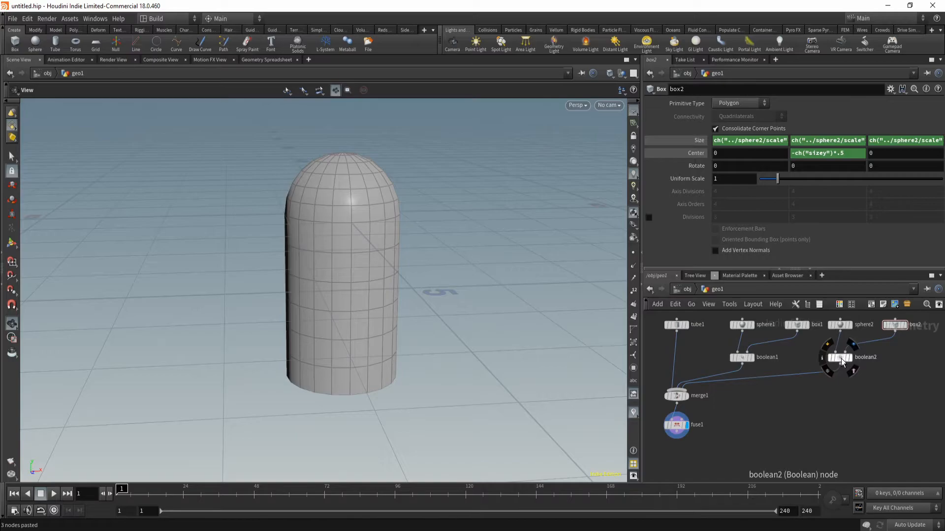
click(849, 358)
drag(489, 354, 445, 359)
click(896, 326)
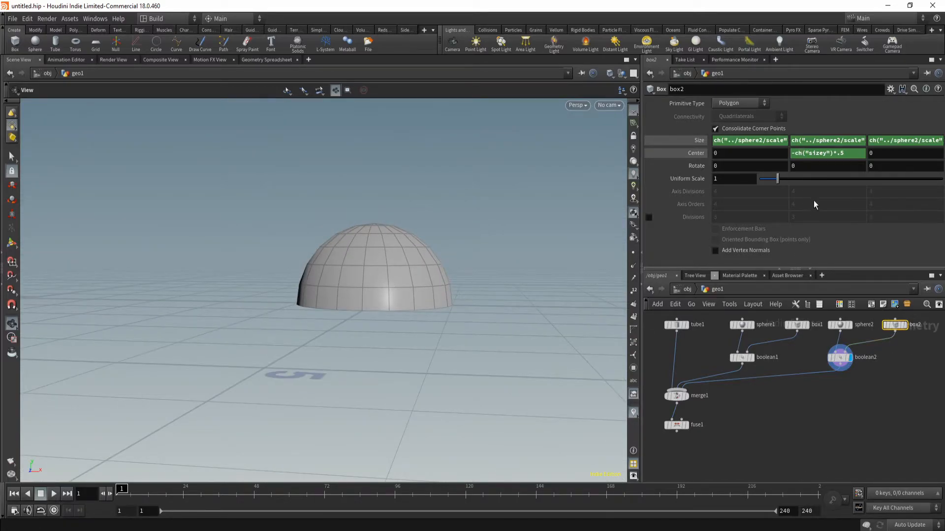
click(798, 154)
key(Delete)
key(Return)
drag(392, 348, 492, 305)
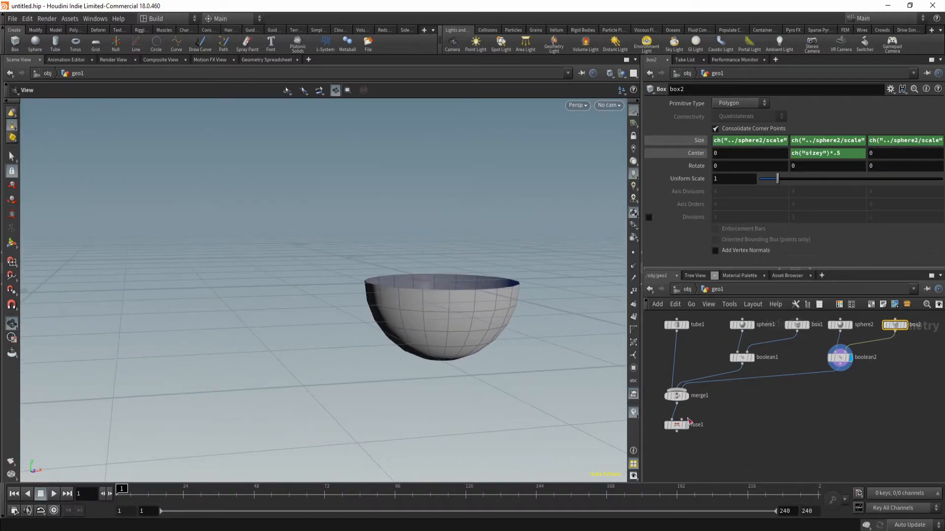
Display the tube and the copied Boolean in turn to compare positions, and add a Transform node below that Boolean.
click(687, 324)
drag(343, 405, 418, 308)
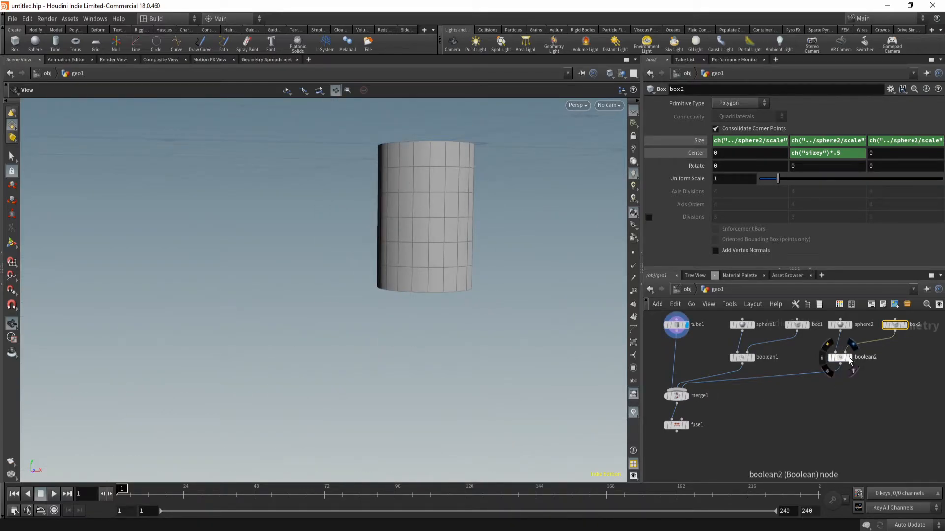
click(849, 357)
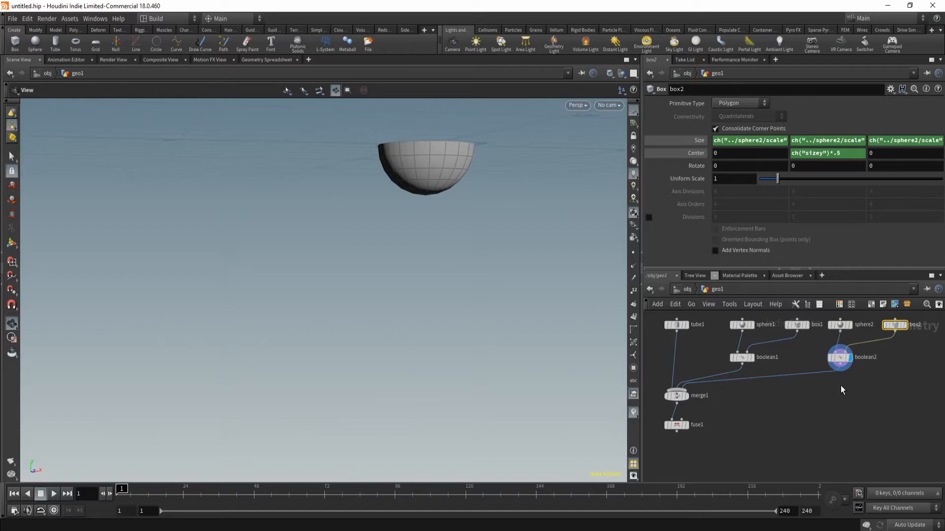
key(Tab)
text(tran)
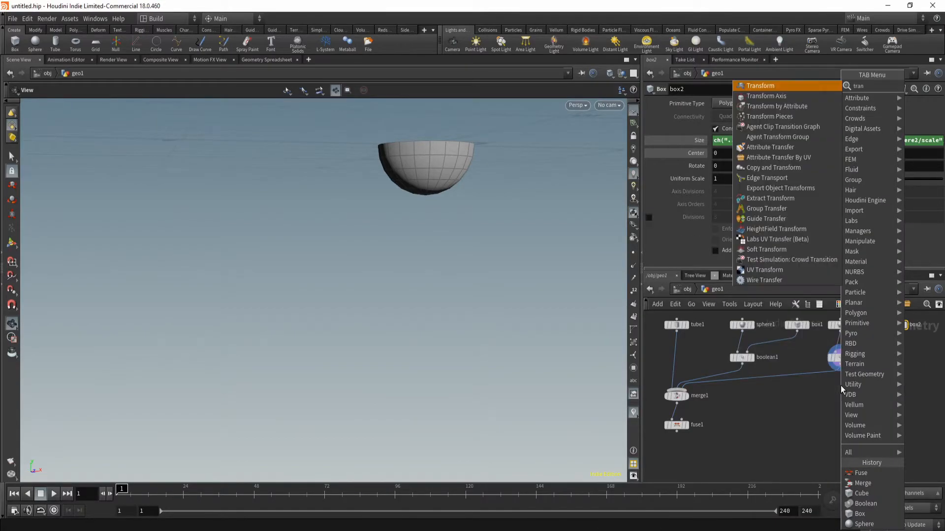
key(Return)
click(841, 385)
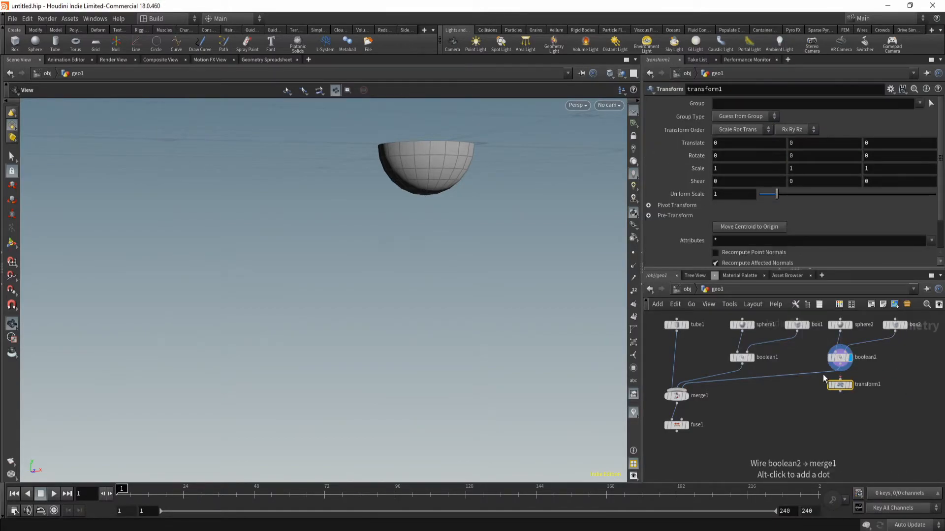
Wire the Transform node between the copied Boolean and the Merge node, and cut the direct connection between those two.
click(840, 364)
click(840, 379)
click(840, 391)
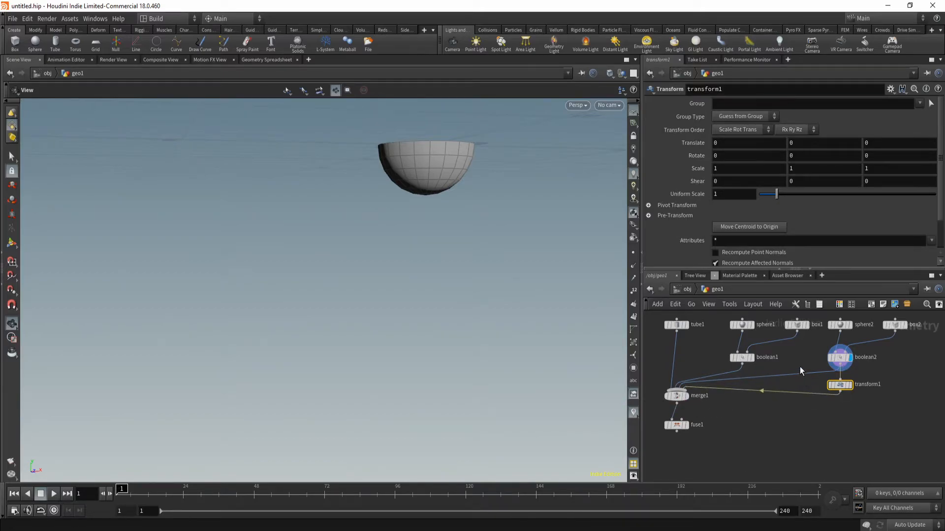
key(y)
drag(793, 359, 803, 389)
drag(654, 429, 680, 410)
click(777, 417)
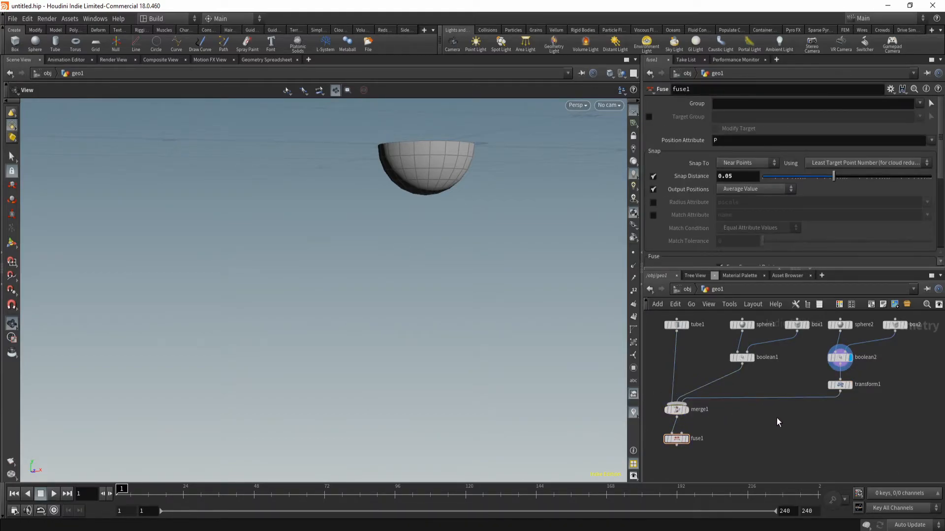
Display the Transform node's output and copy the tube's Height parameter.
middle_drag(776, 418, 762, 405)
click(839, 360)
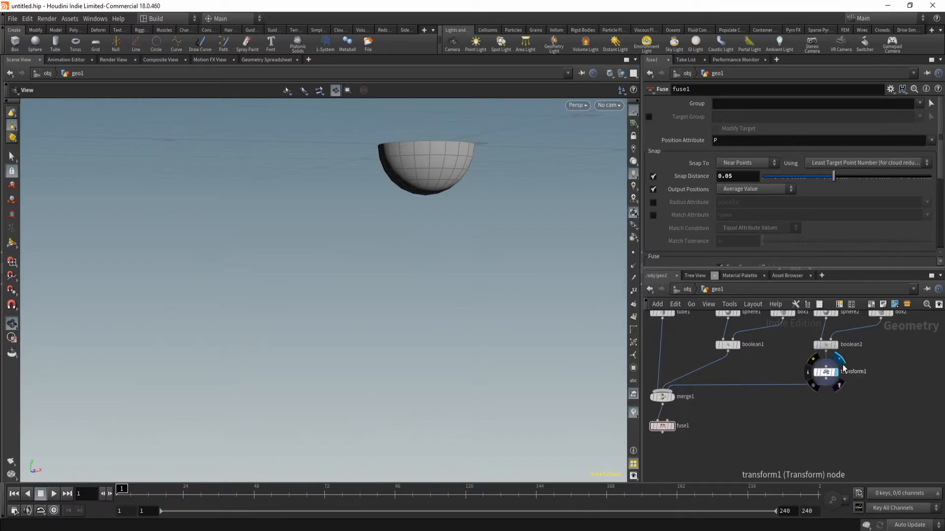
click(829, 376)
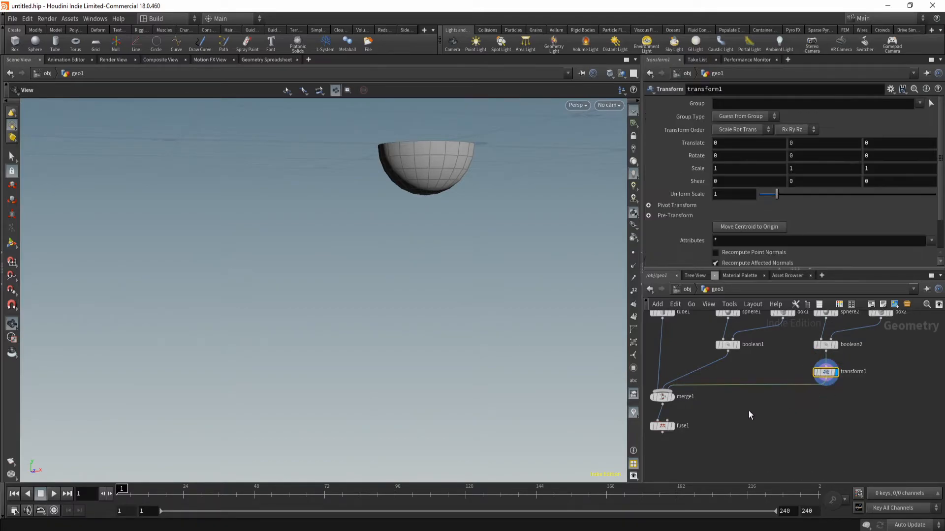
middle_drag(749, 411, 804, 435)
click(722, 339)
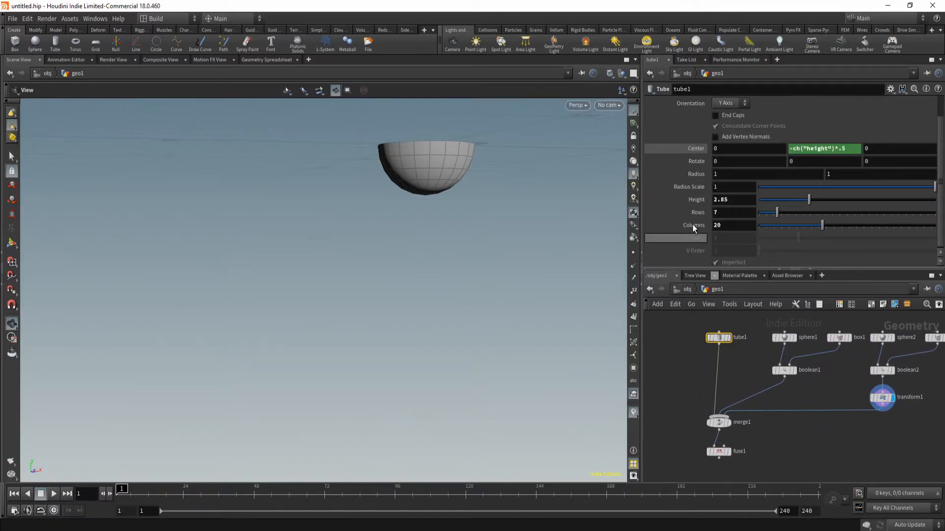
right_click(701, 202)
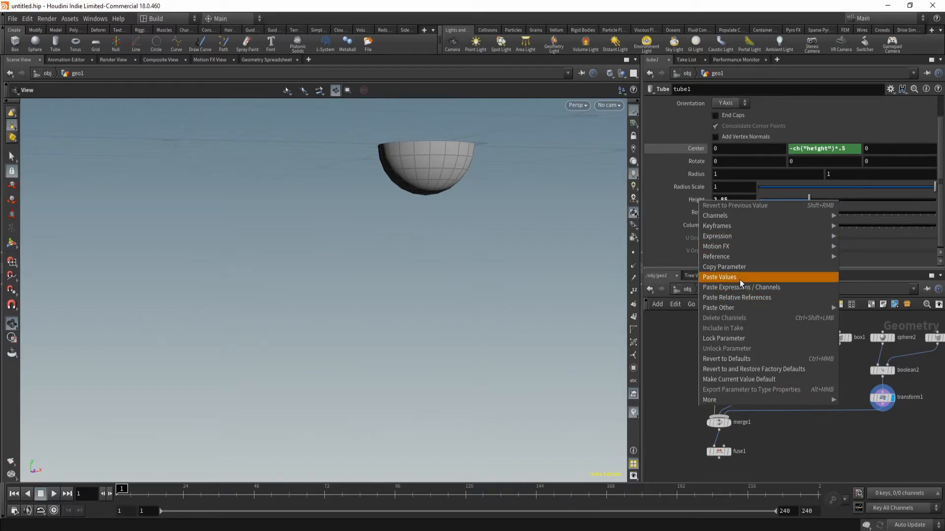
click(723, 267)
Paste the tube height reference into the Transform's Y translate and edit the expression to -ch("../tube1/height")*.5.
middle_drag(859, 464, 767, 458)
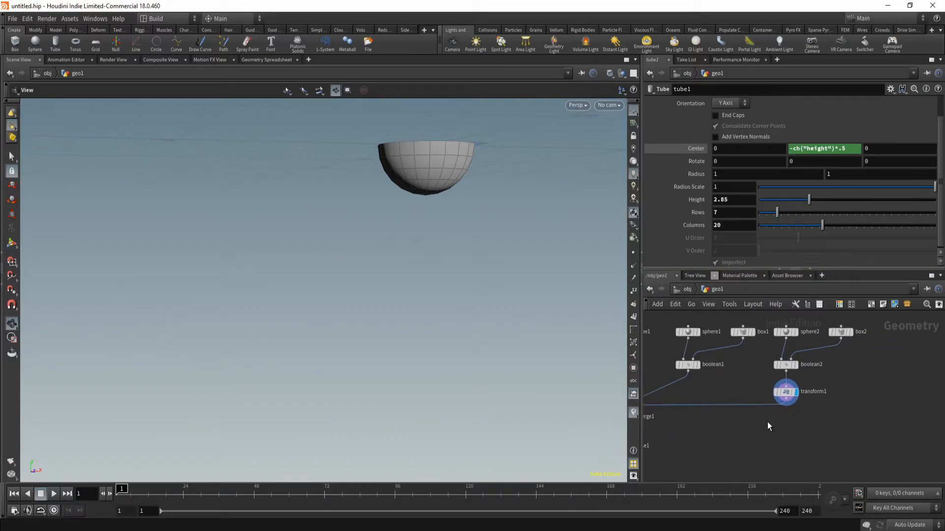
click(785, 392)
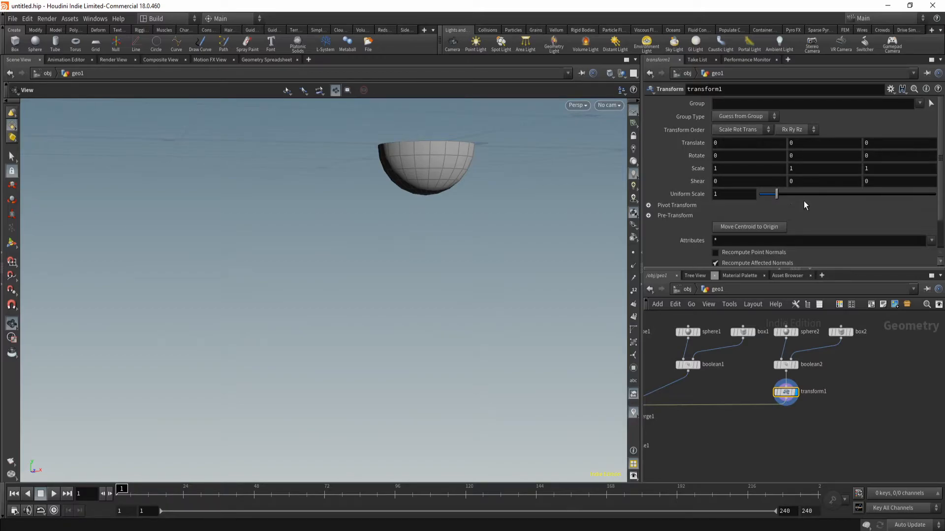
middle_drag(773, 362, 816, 367)
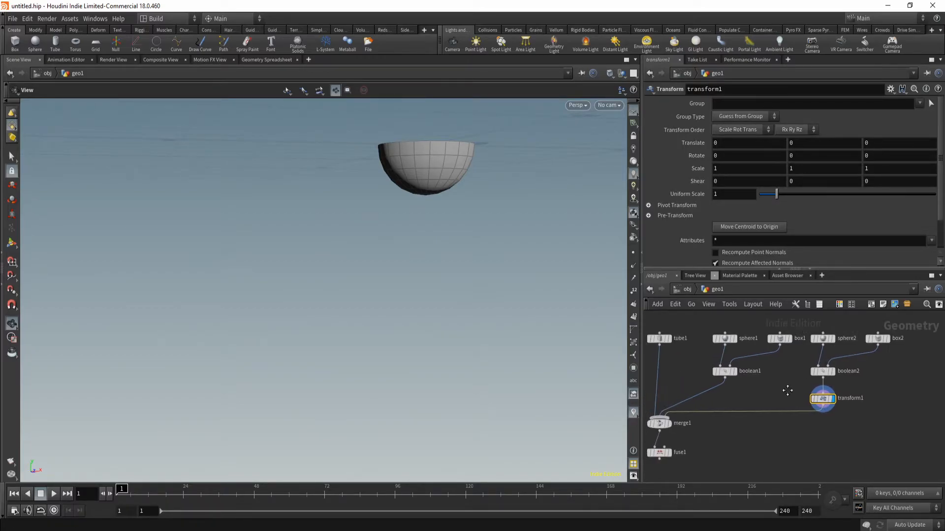
right_click(805, 145)
click(858, 241)
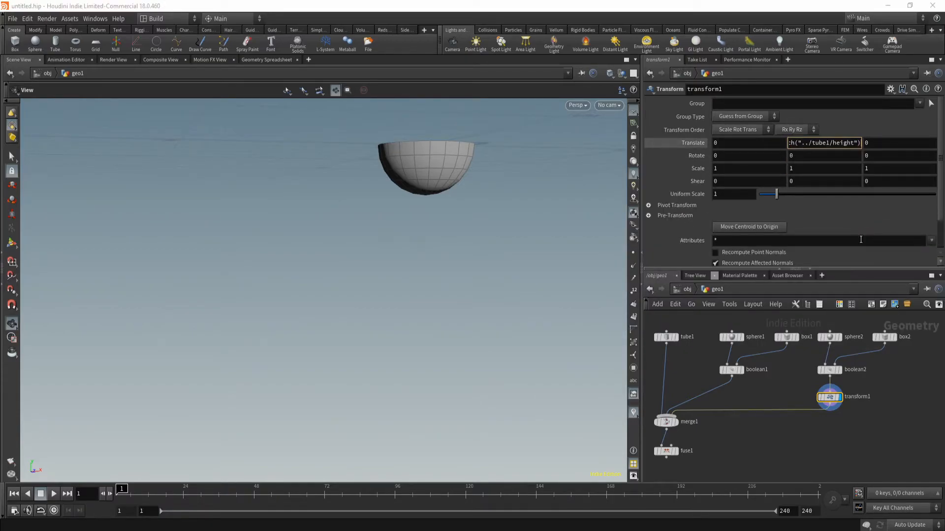
text(*.5)
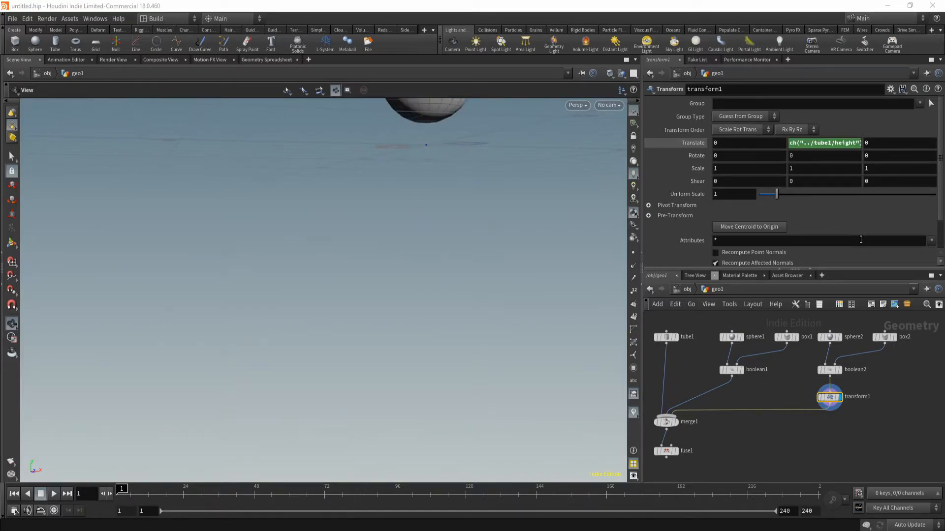
click(818, 143)
text(*.5)
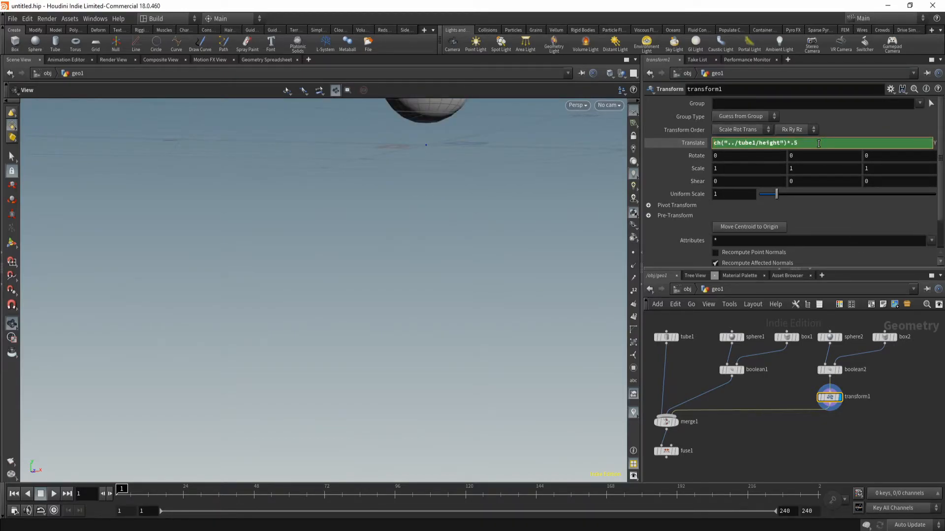
key(Home)
text(-)
key(Return)
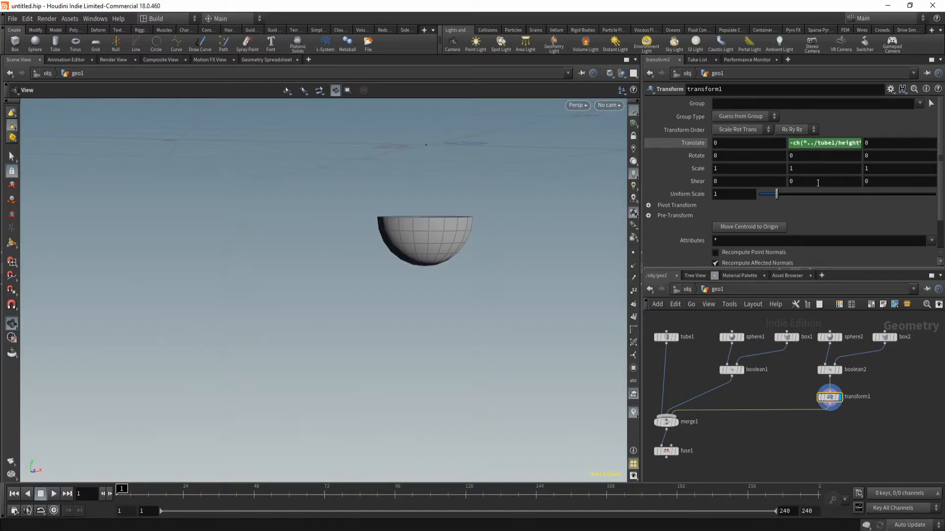
Display the merged geometry and shorten the Transform's Y translate expression to -ch("../tube1/height") so the lower dome meets the tube's end.
click(675, 422)
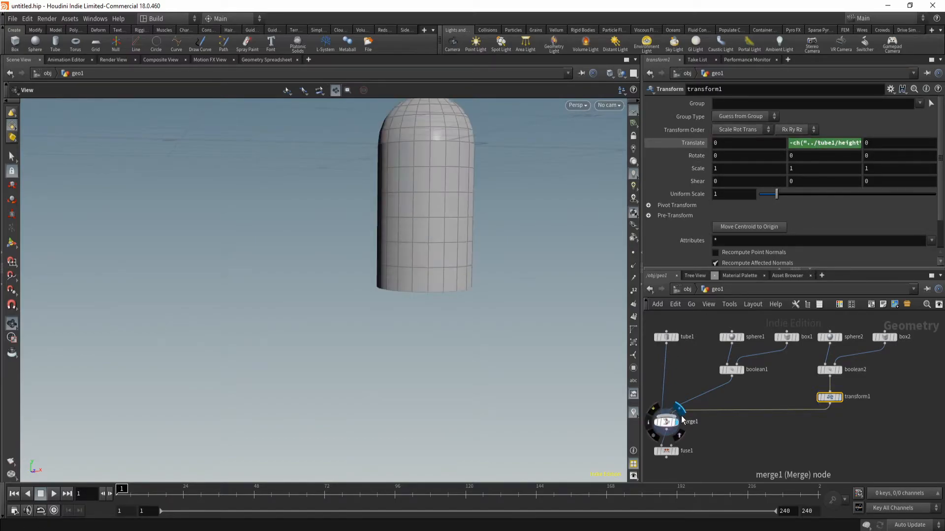
drag(415, 311, 443, 237)
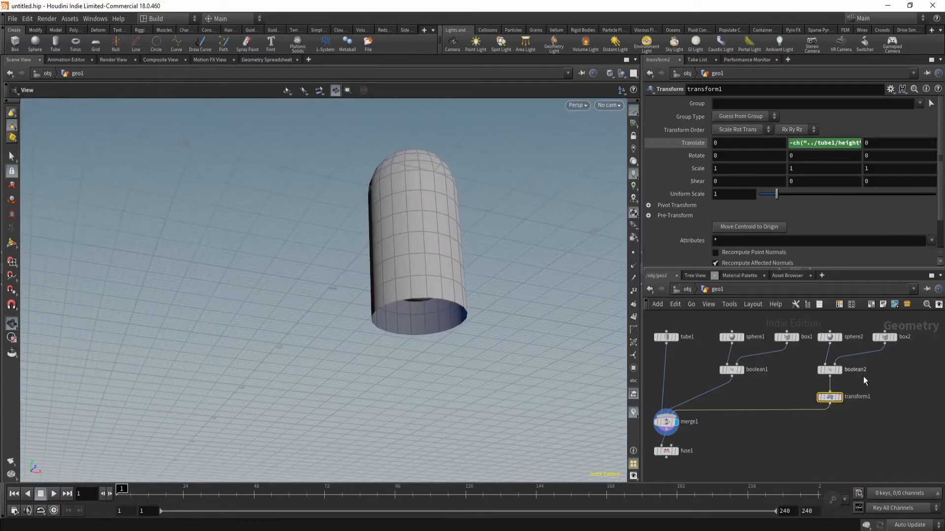
click(798, 148)
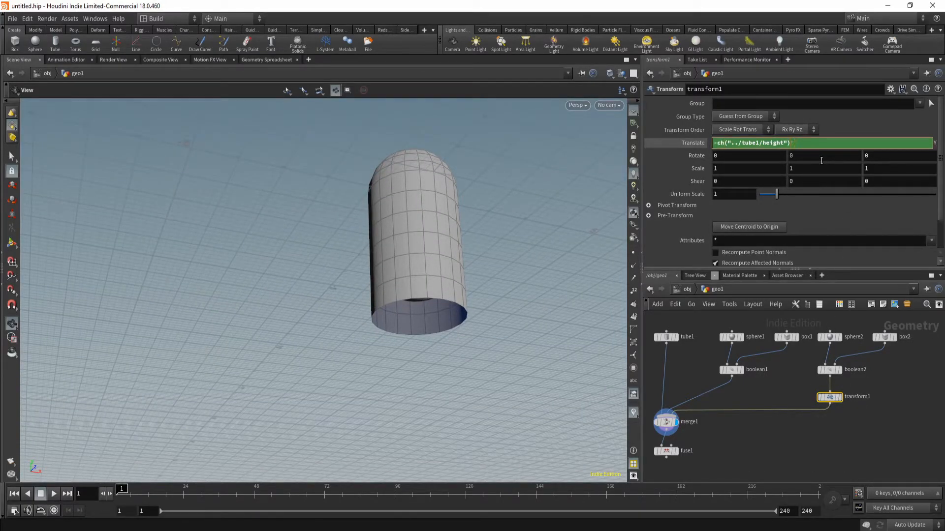
key(Return)
drag(392, 320, 397, 355)
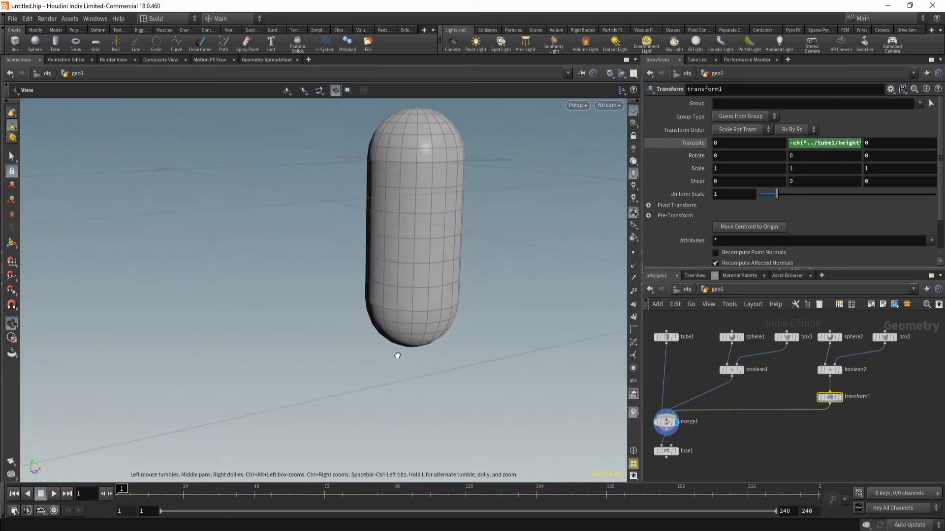
middle_drag(403, 277, 362, 253)
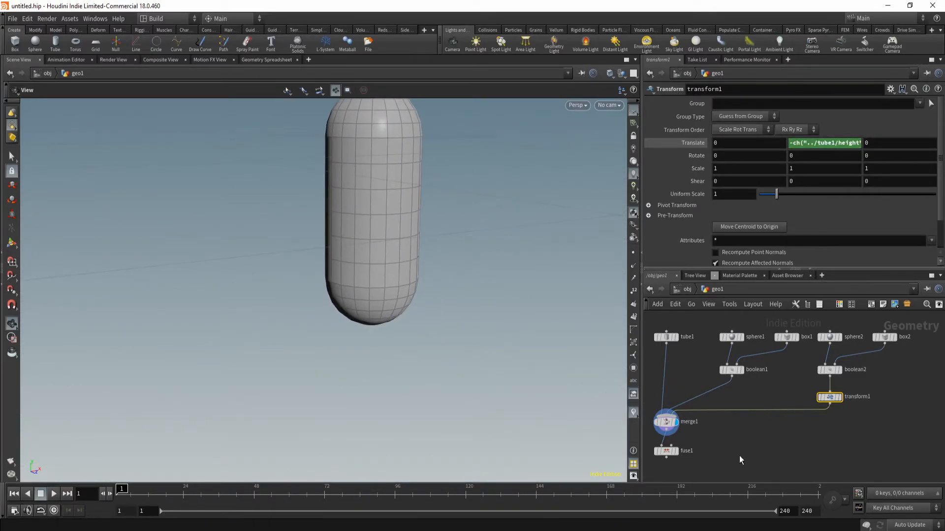
Display the Fuse node's output and add another Transform node below it.
middle_drag(731, 456, 792, 393)
drag(428, 304, 388, 321)
click(738, 391)
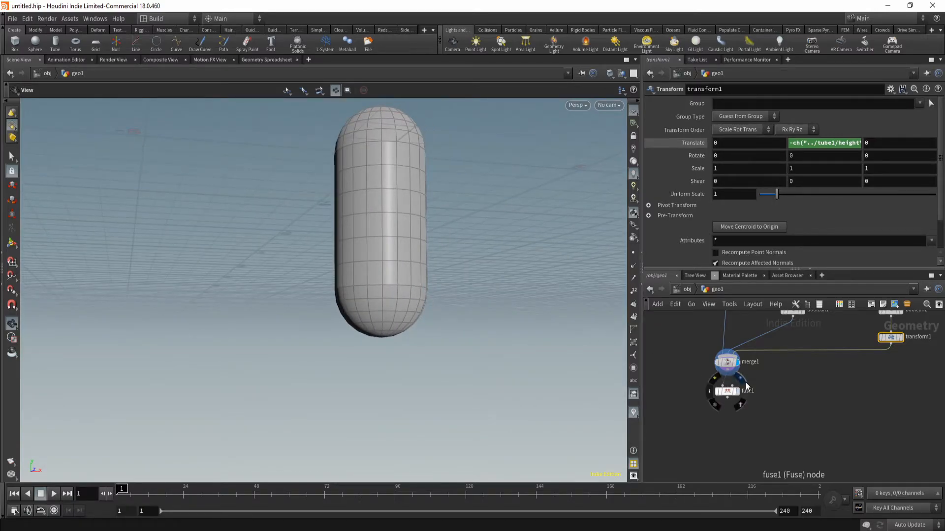
key(Tab)
text(tran)
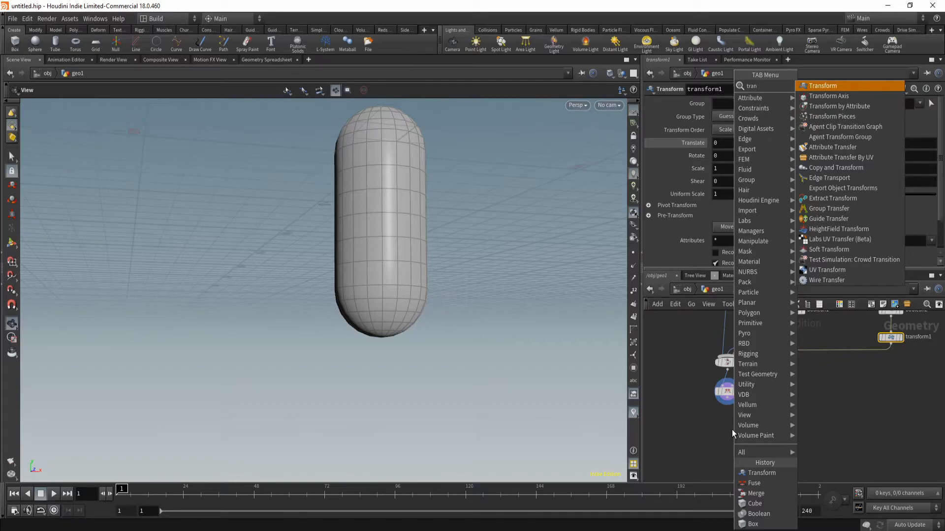
key(Return)
click(731, 429)
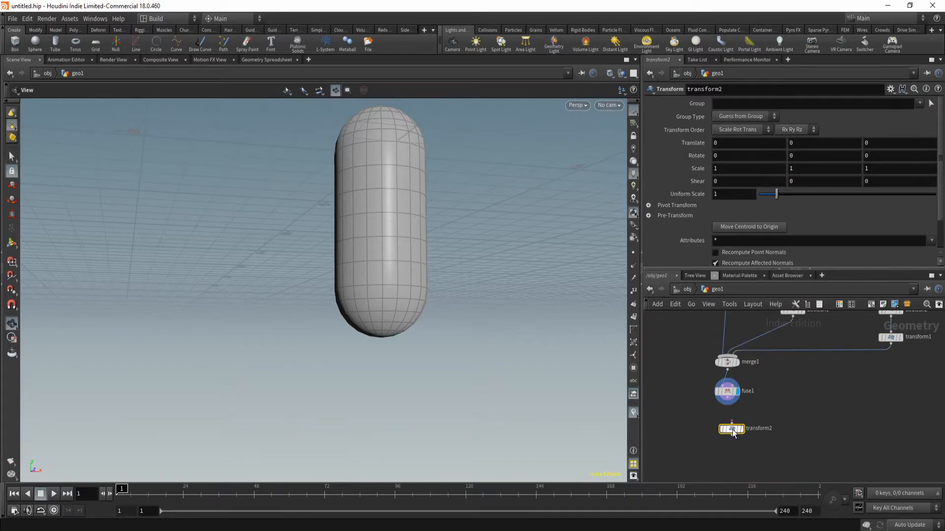
Display the second Transform's output below the Fuse node, try X and Y translate offsets, and reset both to their defaults.
middle_drag(820, 147, 775, 158)
click(739, 429)
click(749, 143)
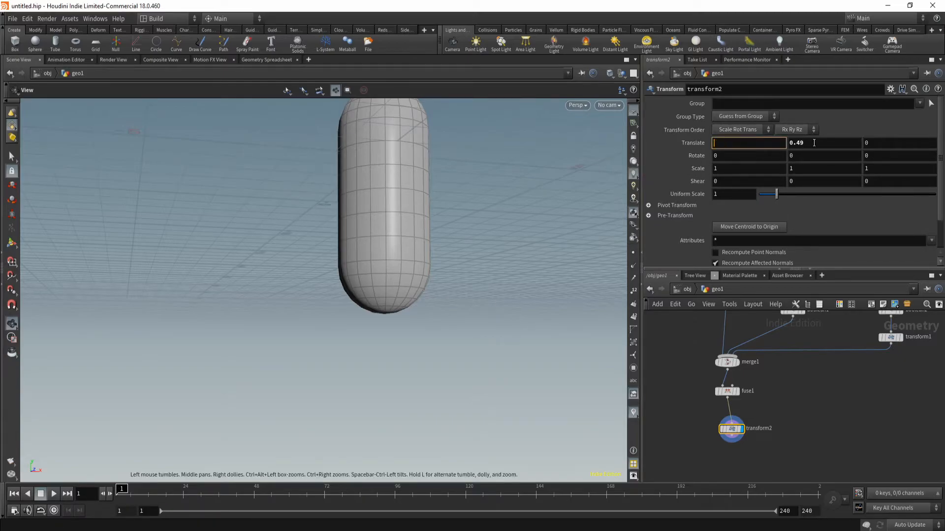
click(819, 392)
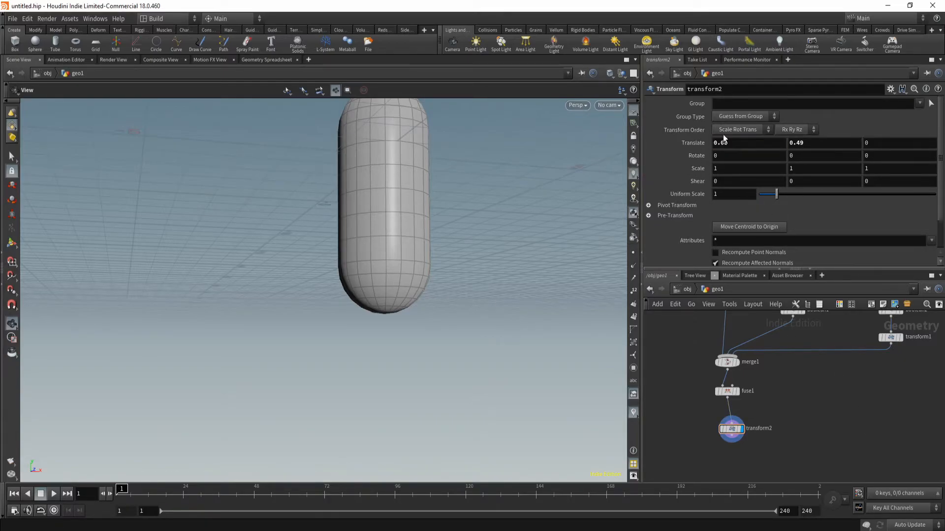
ctrl+middle_click(749, 143)
ctrl+middle_click(812, 142)
Examine the capsule's position relative to the ground grid from several angles.
drag(419, 217, 415, 274)
middle_drag(419, 157, 420, 280)
right_drag(419, 281, 358, 276)
drag(357, 276, 481, 354)
middle_drag(674, 378, 692, 431)
drag(432, 329, 477, 320)
middle_drag(701, 418, 719, 366)
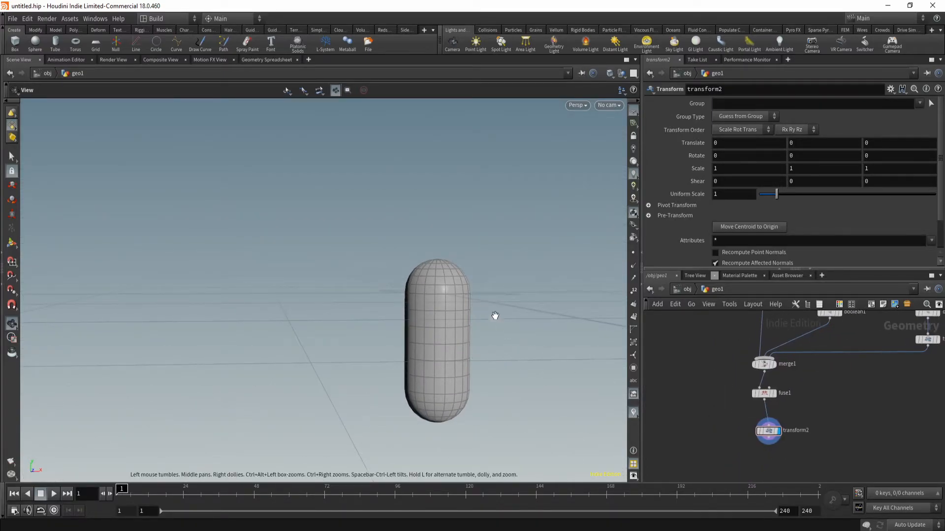
drag(444, 319, 447, 341)
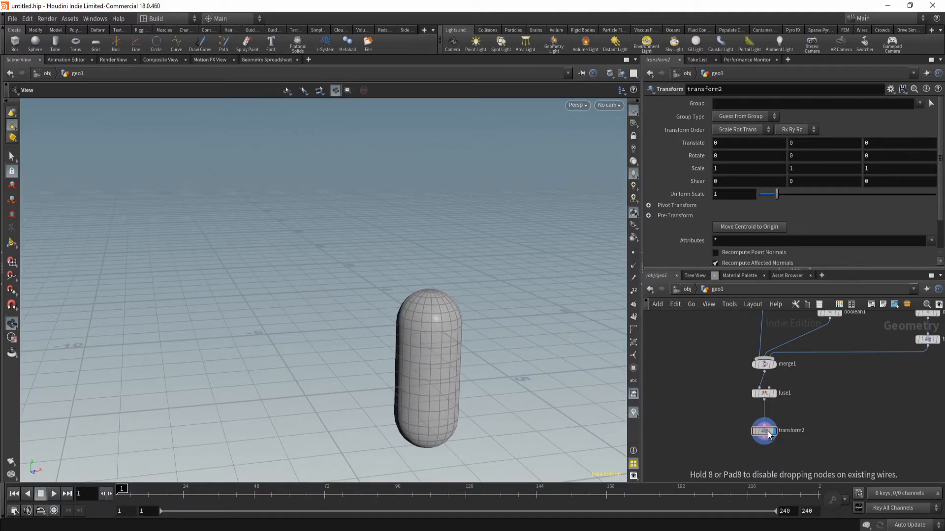
Copy the tube's Height into the final Transform's Y translate as a relative reference and append /2, giving ch("../tube1/height")/2.
middle_drag(817, 397, 819, 441)
click(766, 325)
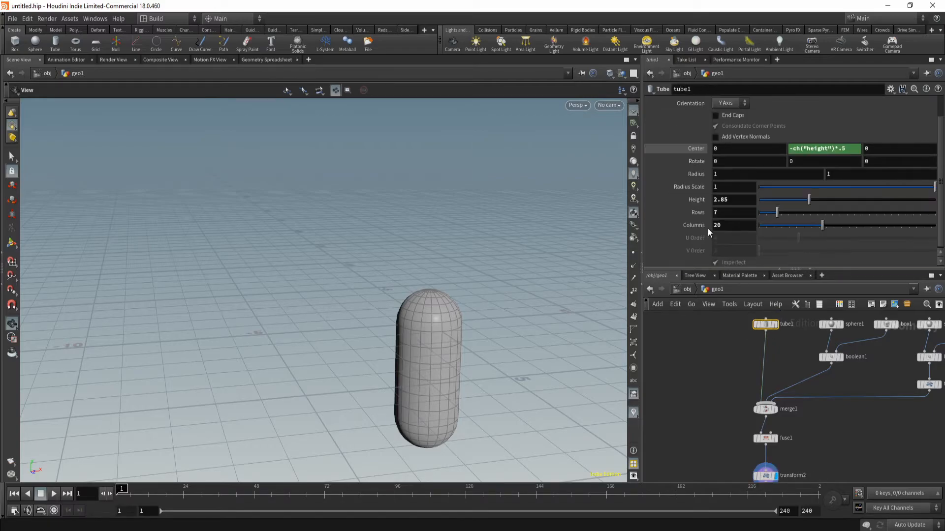
right_click(700, 205)
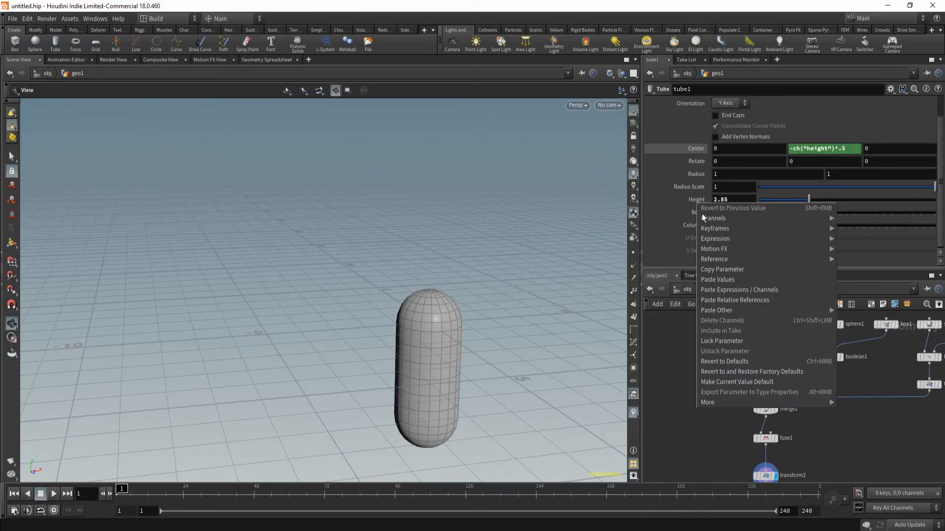
click(743, 274)
middle_drag(724, 414, 722, 303)
click(764, 365)
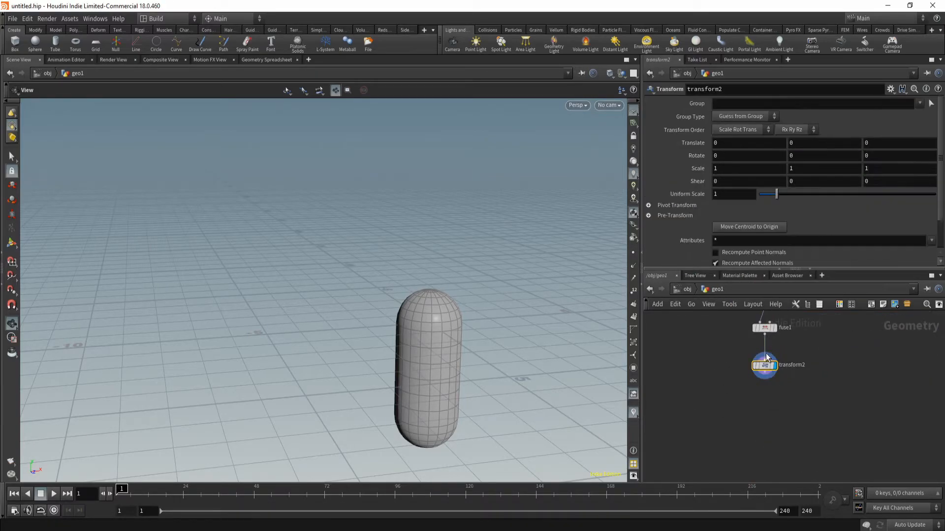
right_click(821, 144)
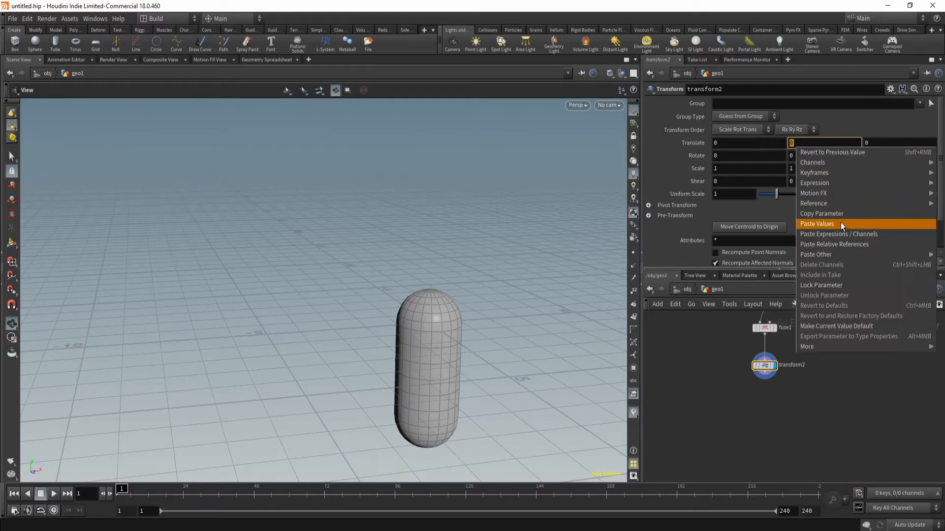
click(881, 244)
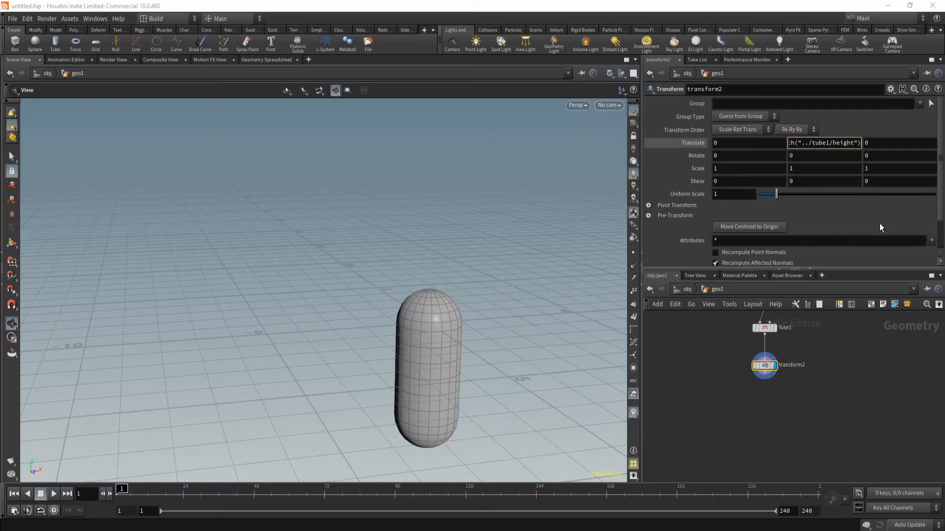
text(/2)
key(Return)
Inspect the capsule on the grid and review the tube's Center expression and the first sphere's linked parameters.
drag(411, 327, 533, 336)
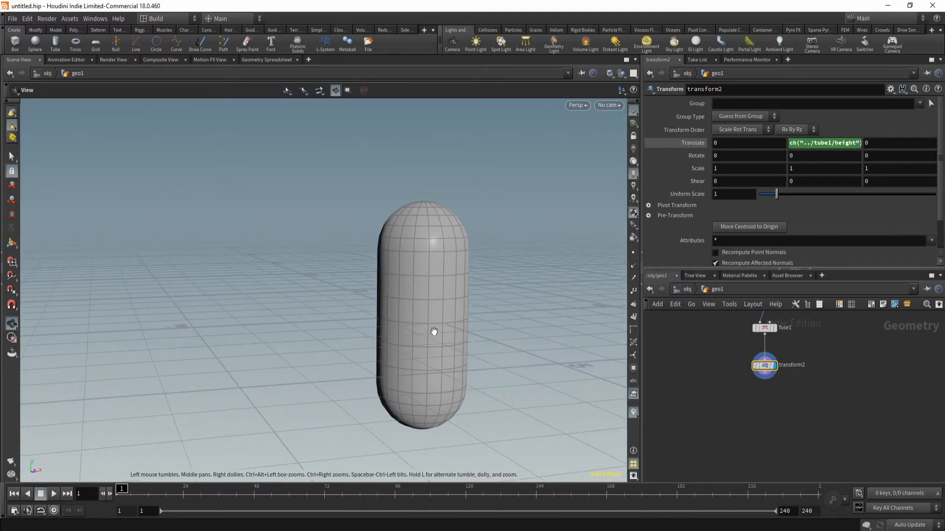
middle_drag(433, 331, 470, 359)
drag(450, 369, 545, 371)
middle_drag(733, 335, 716, 382)
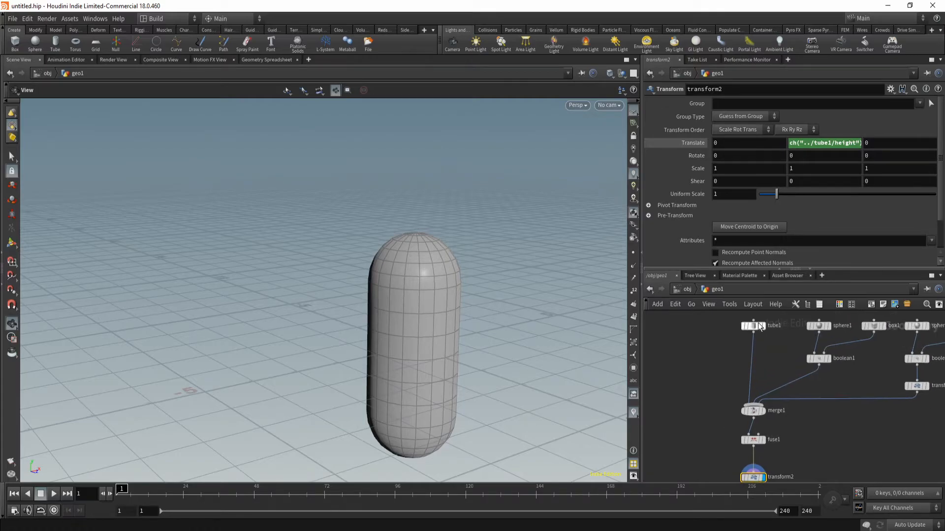
click(756, 323)
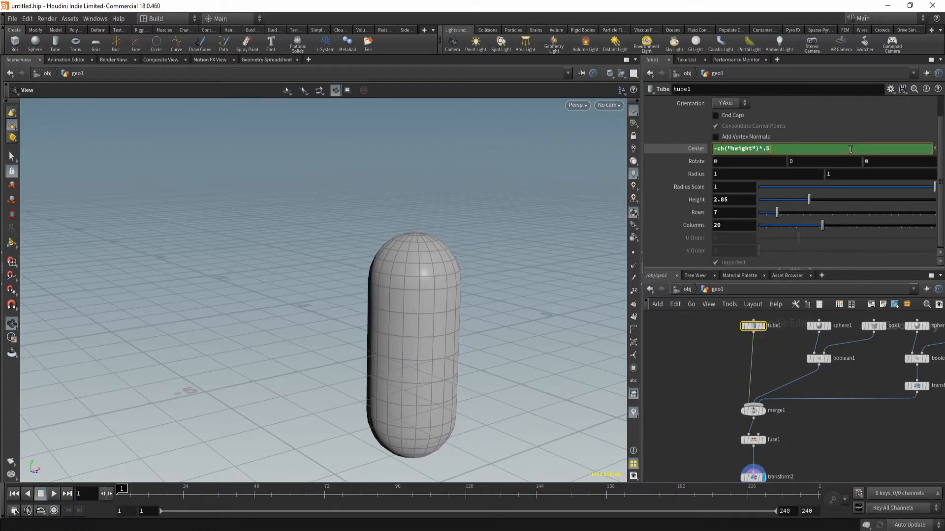
middle_drag(698, 421, 717, 424)
click(750, 421)
click(759, 328)
middle_drag(781, 374, 754, 390)
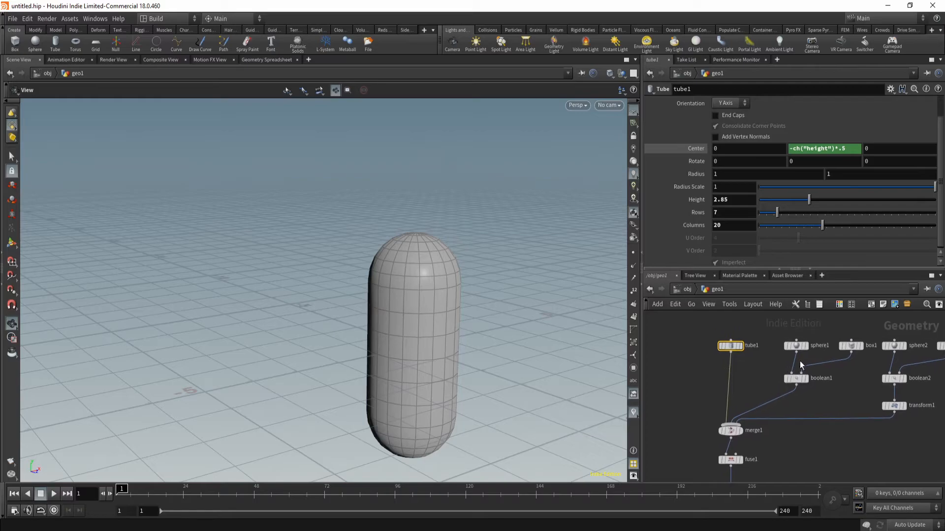
click(795, 346)
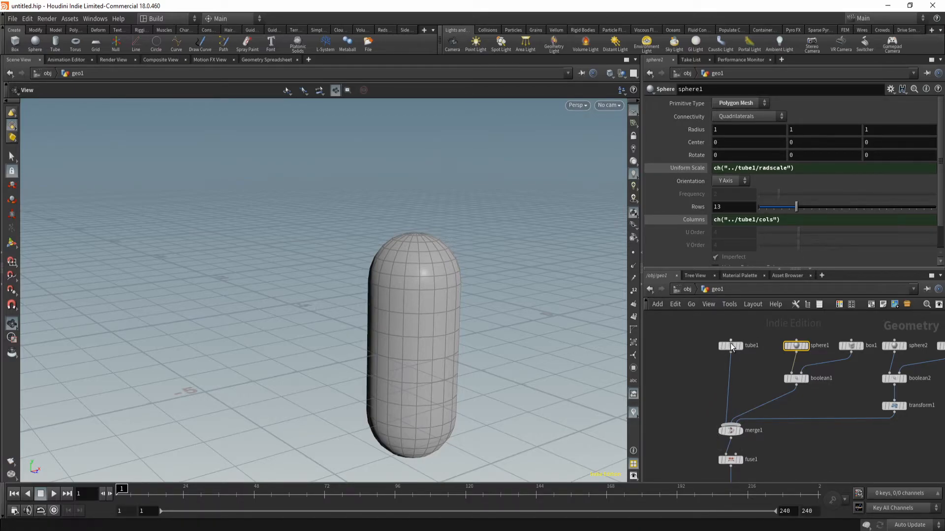
middle_drag(705, 411, 712, 392)
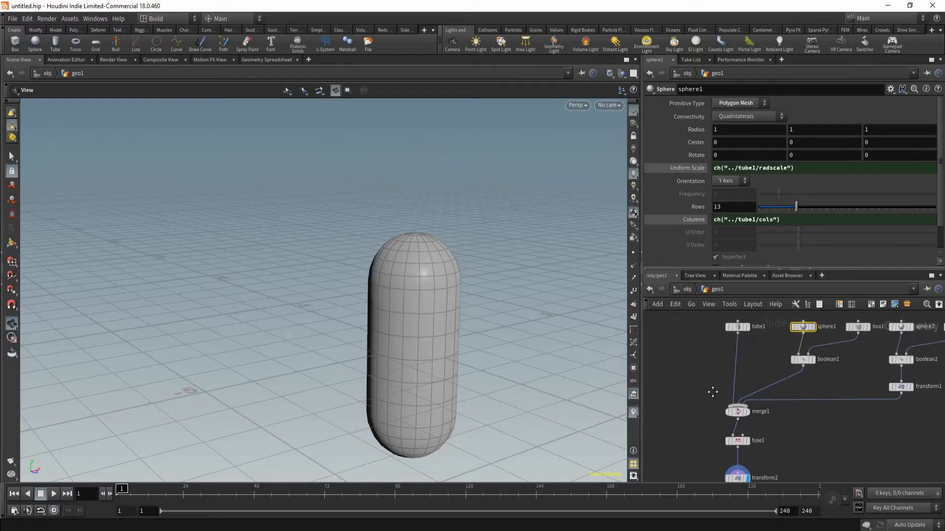
Set the tube's Radius Scale to 0.855, Height to 2.79, Rows to 11 and Columns to 23.
click(736, 328)
drag(811, 206, 847, 219)
drag(934, 187, 909, 187)
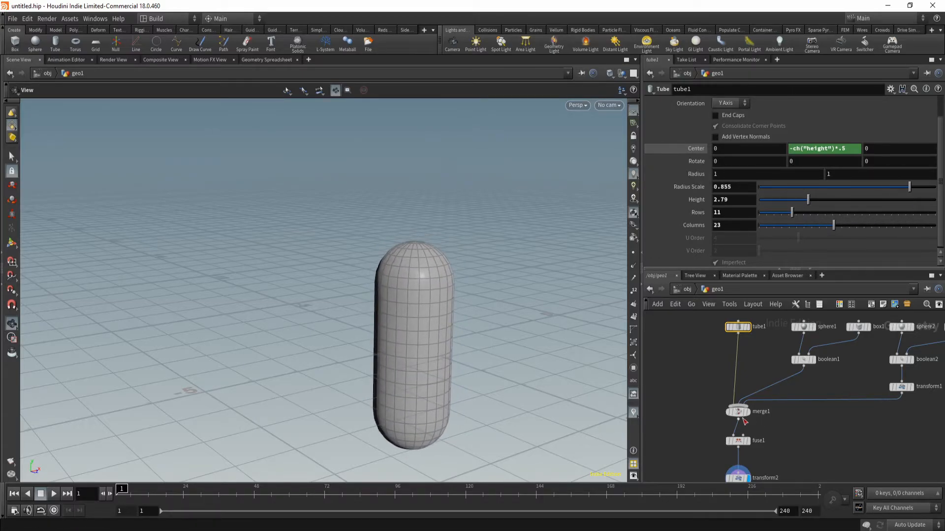
Link the second sphere's Rows to the first sphere's Rows with a relative reference, ch("../sphere1/rows").
click(802, 329)
middle_drag(843, 376, 810, 422)
scroll(811, 377, up, 3)
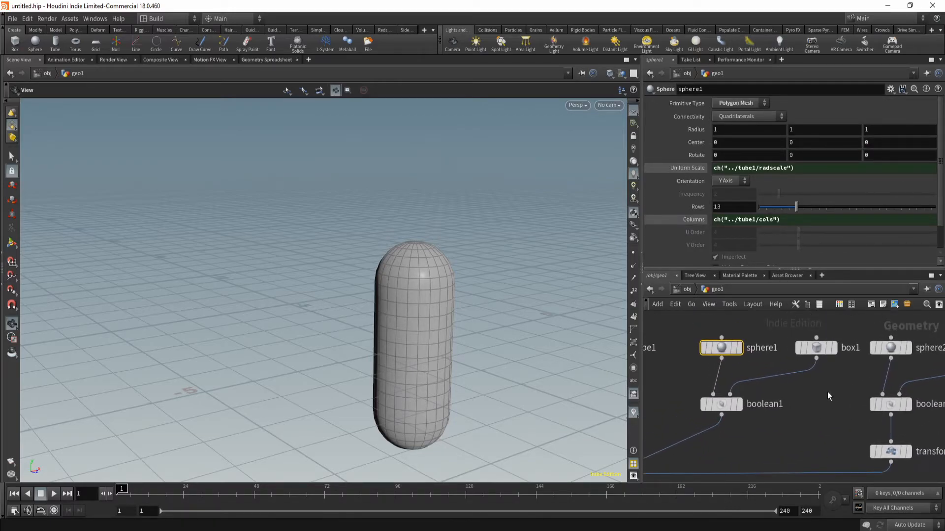
middle_drag(827, 391, 771, 405)
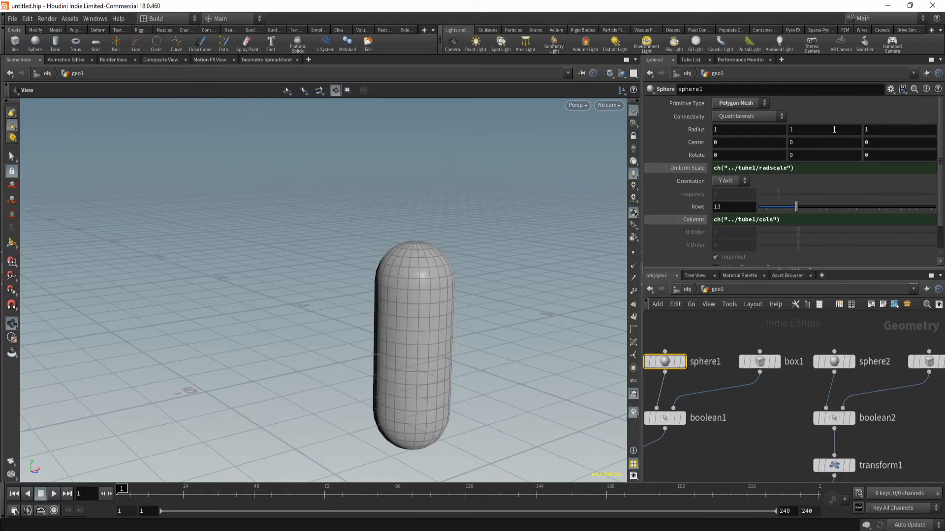
scroll(748, 432, down, 2)
middle_drag(758, 426, 772, 414)
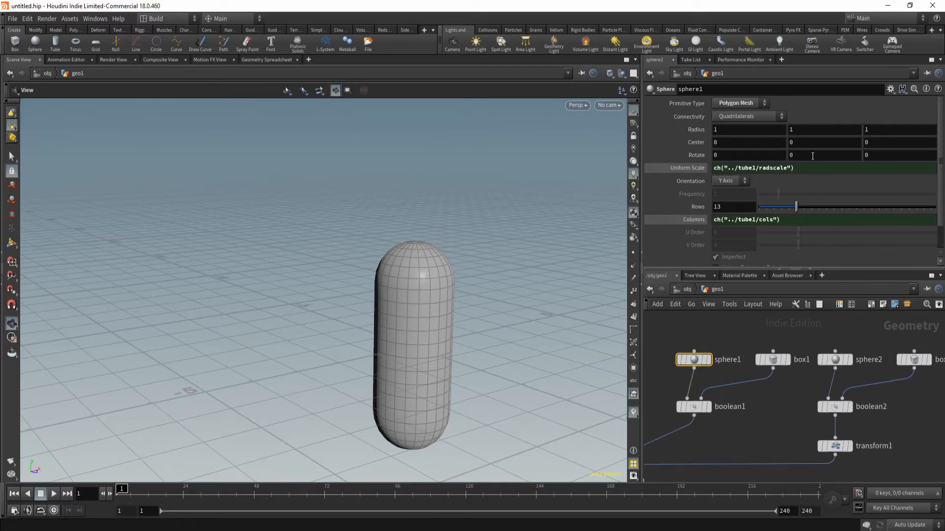
right_click(701, 211)
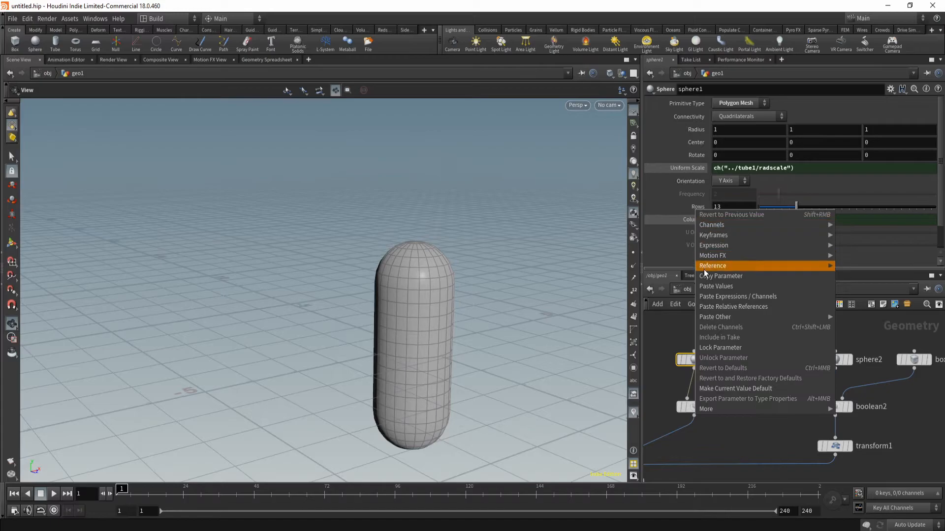
click(738, 276)
click(844, 361)
right_click(731, 207)
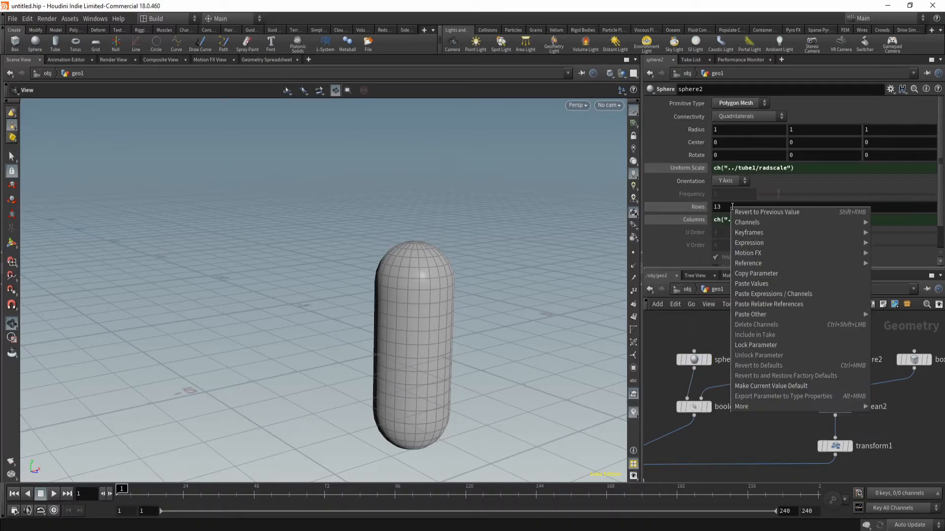
click(732, 207)
right_click(732, 210)
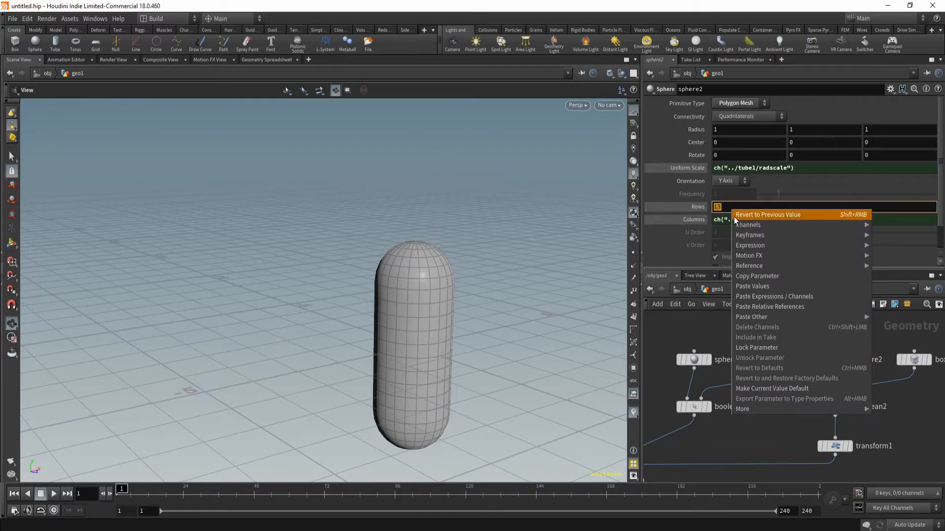
click(799, 308)
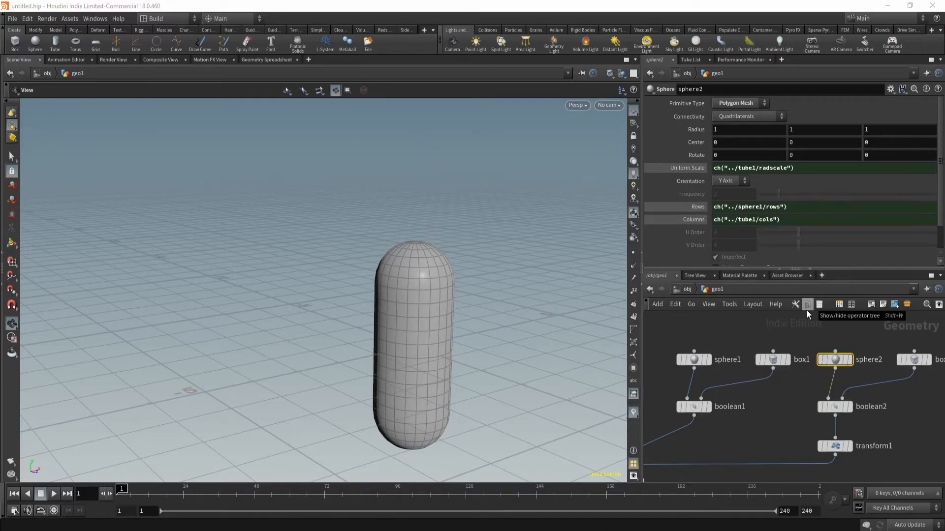
Set the first sphere's Rows to 20 and check how both domes respond.
click(694, 359)
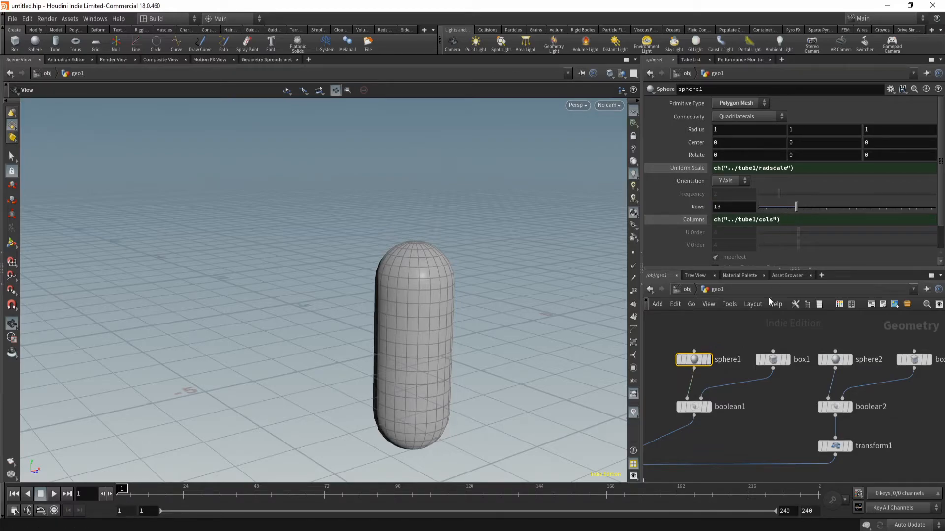
drag(796, 207, 822, 216)
middle_drag(569, 260, 606, 189)
right_drag(497, 286, 480, 370)
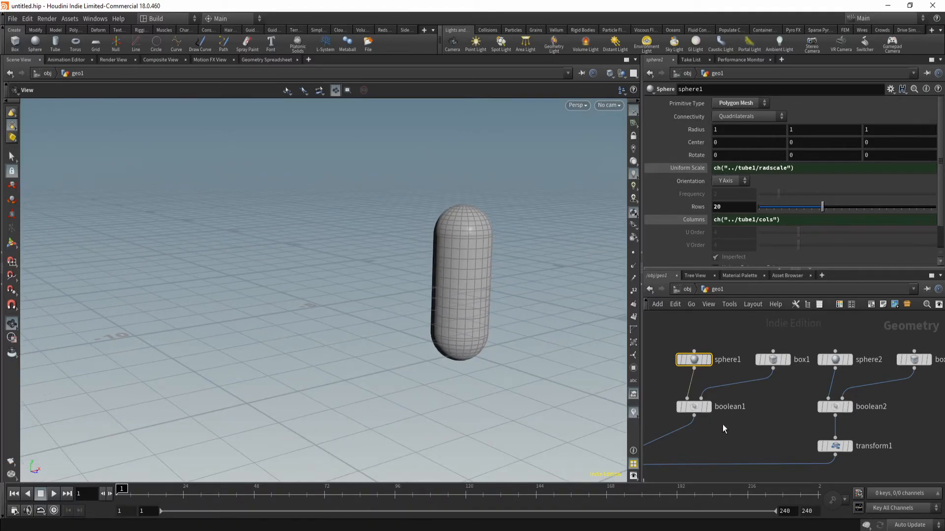
Set the Fuse node's Snap Distance to 0.001.
middle_drag(730, 436, 869, 334)
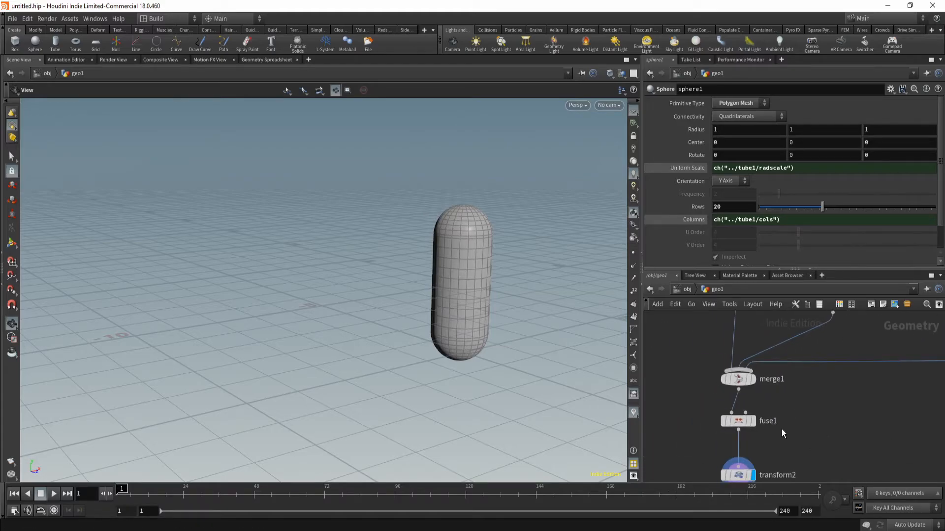
click(738, 420)
drag(792, 182, 760, 181)
Reduce the first sphere's Rows to 6, examine the seam between dome and tube up close, and raise Rows to 8.
middle_drag(814, 355, 739, 450)
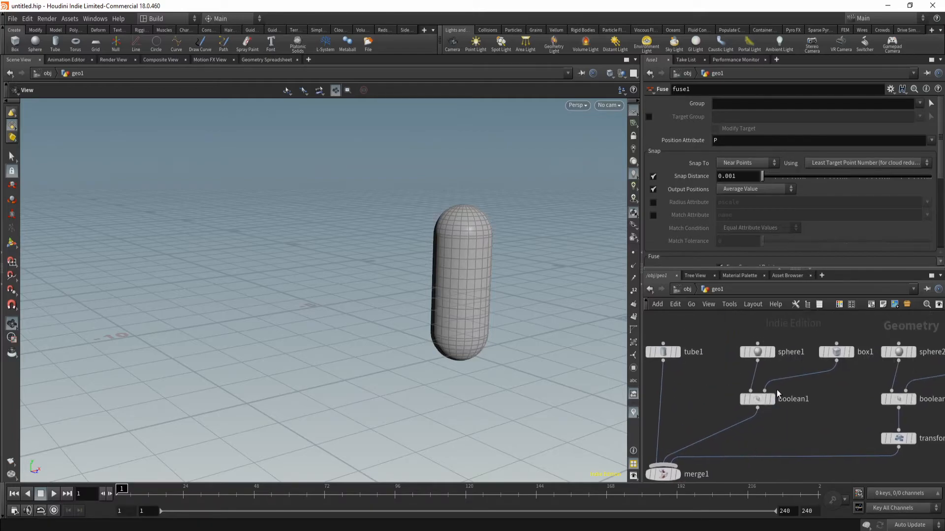
click(758, 352)
drag(816, 212, 771, 206)
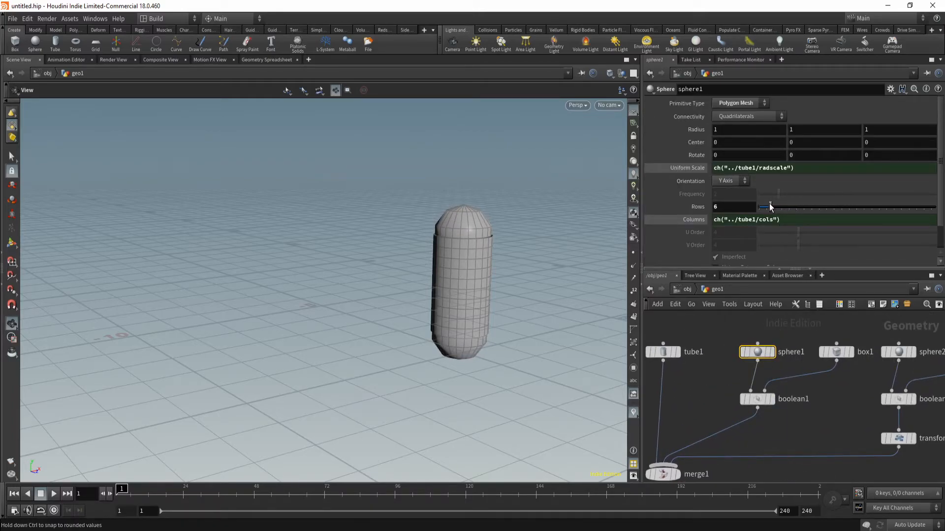
drag(506, 261, 495, 306)
right_drag(495, 306, 580, 261)
middle_drag(489, 265, 422, 331)
right_drag(414, 345, 476, 266)
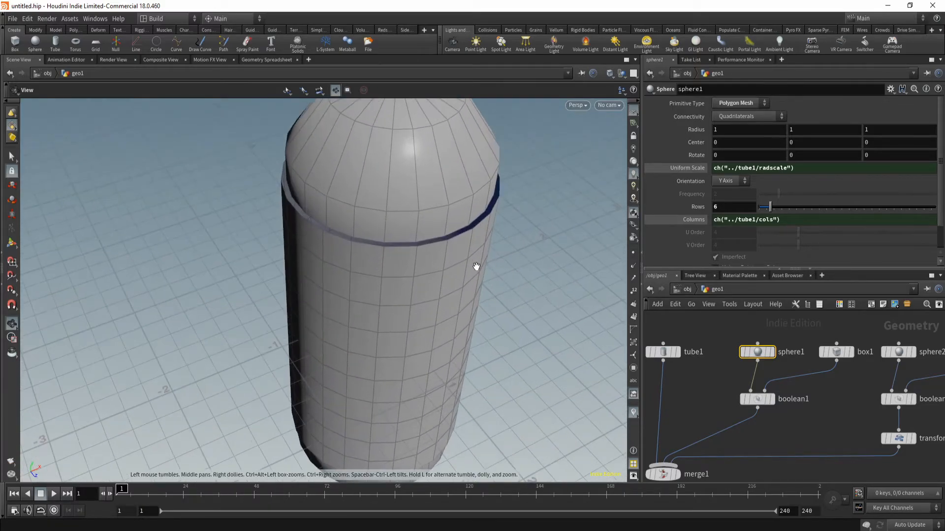
drag(476, 266, 481, 243)
mouse_move(770, 207)
mouse_down()
mouse_move(763, 207)
mouse_move(832, 205)
mouse_move(768, 225)
mouse_up()
Set the Fuse node's Snap Distance to 0.05 to close the gap between the domes and the tube.
middle_drag(736, 380, 785, 319)
drag(514, 246, 527, 274)
drag(472, 317, 435, 192)
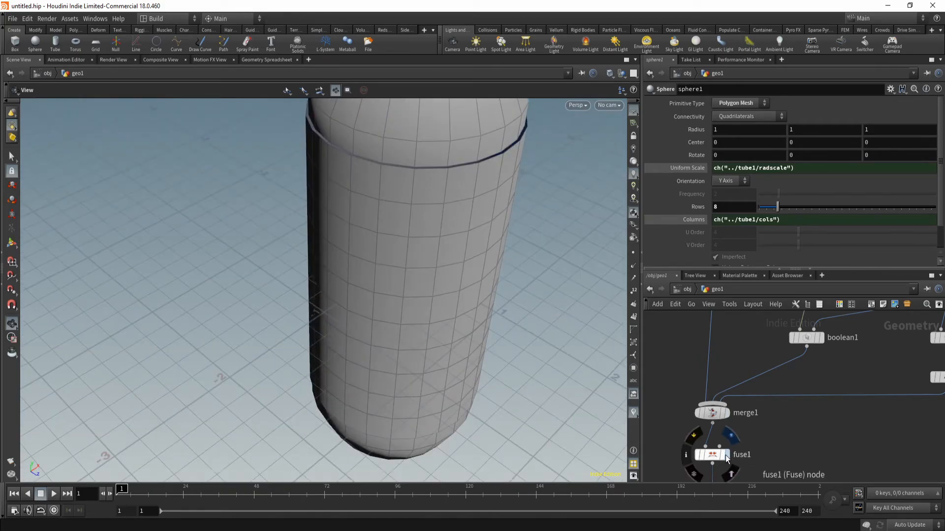
click(720, 457)
key(BackSpace)
key(BackSpace)
text(5)
key(Return)
Set the first sphere's Rows to 21 after testing the fused seam with lower row counts.
middle_drag(457, 250, 436, 318)
middle_drag(766, 317, 766, 395)
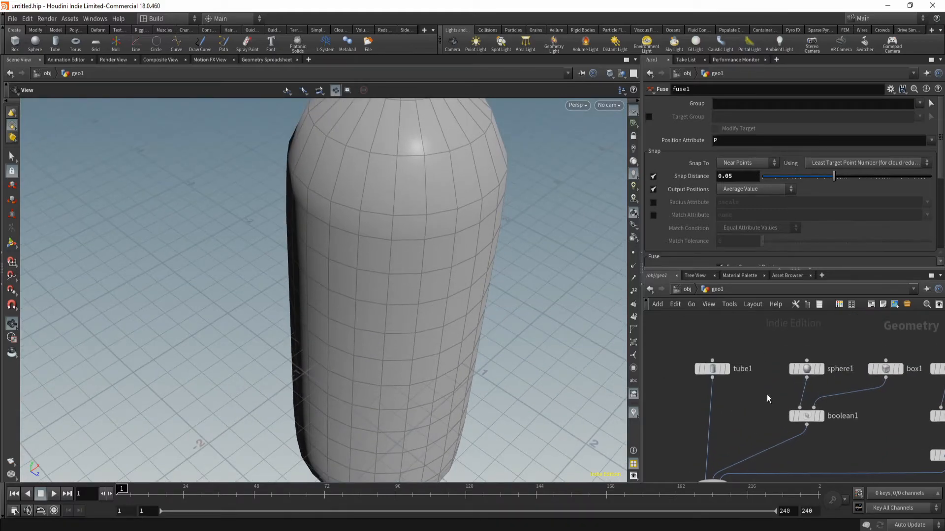
click(802, 372)
drag(786, 209, 762, 209)
mouse_move(396, 256)
mouse_down()
mouse_move(398, 317)
mouse_move(396, 256)
mouse_up()
mouse_move(762, 207)
mouse_down()
mouse_move(753, 206)
mouse_move(763, 204)
mouse_up()
drag(392, 266, 394, 232)
right_drag(394, 232, 382, 295)
drag(382, 295, 430, 236)
drag(769, 212, 826, 217)
drag(468, 331, 461, 366)
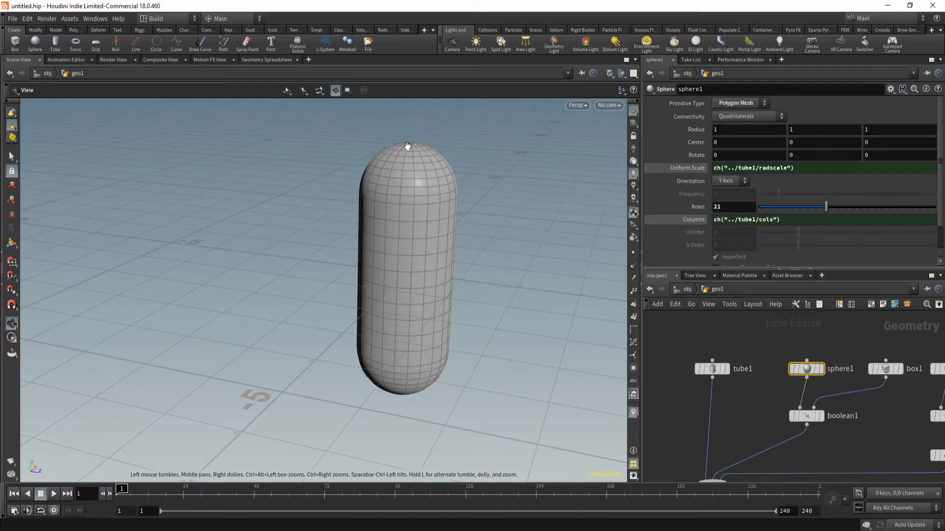
Display the first sphere's output to examine its rows, and return the display to the final Transform node.
click(821, 368)
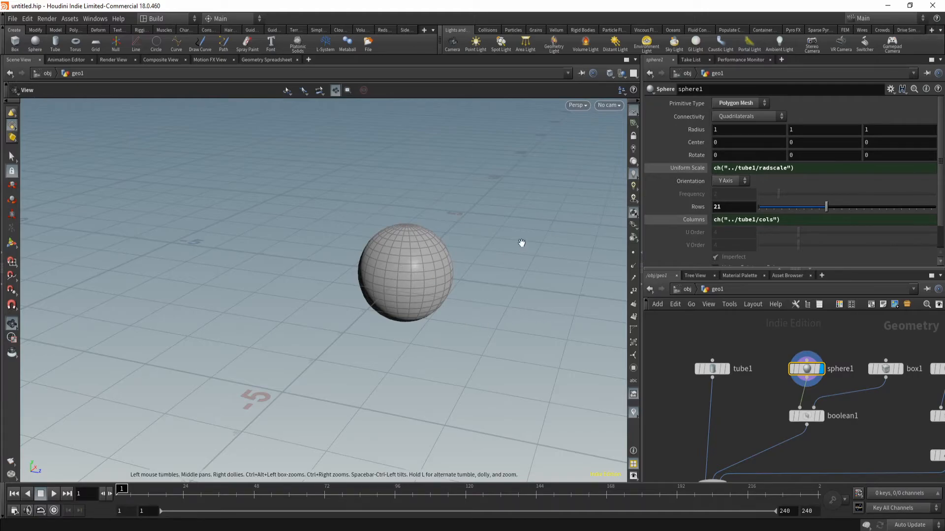
middle_drag(752, 400, 768, 373)
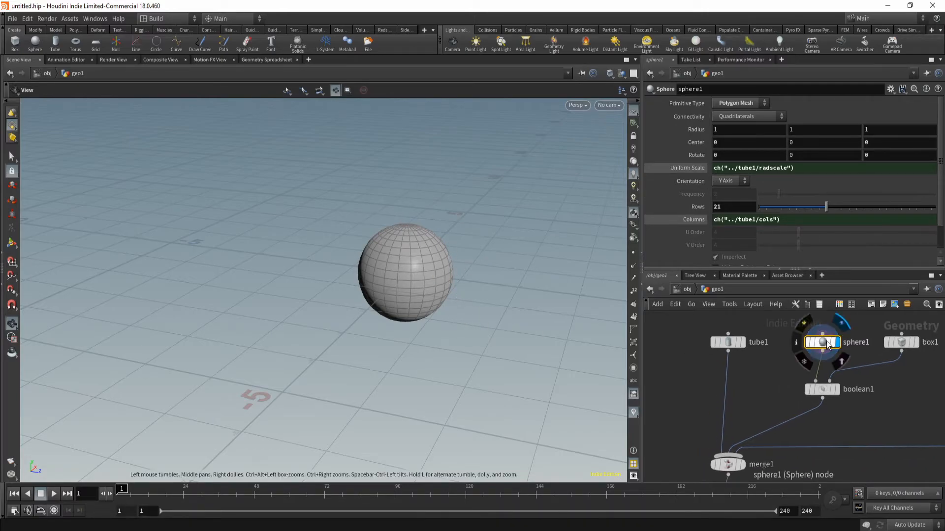
middle_drag(775, 443, 781, 404)
click(765, 444)
middle_drag(779, 350, 746, 442)
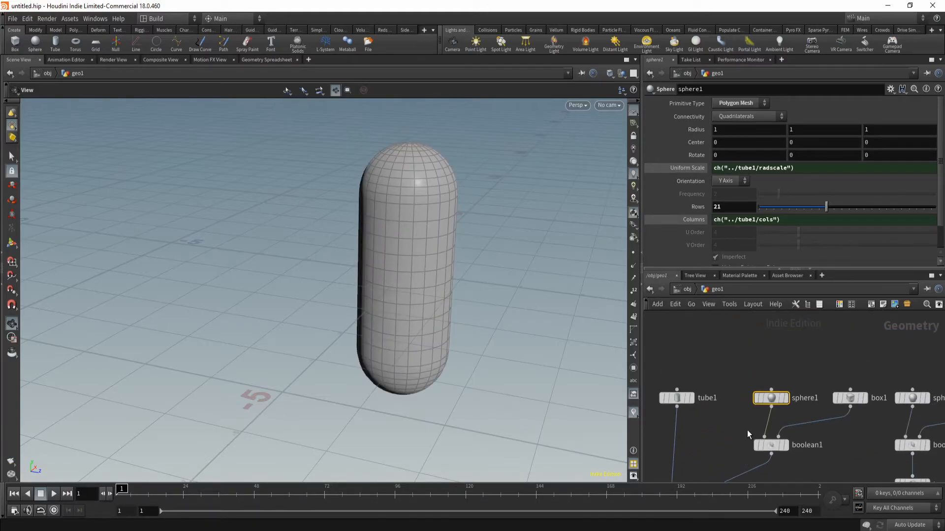
Set the first sphere's Rows to 22 and inspect the capsule's domes from several angles.
drag(452, 304, 400, 319)
drag(428, 211, 413, 246)
drag(826, 207, 834, 211)
drag(831, 211, 830, 212)
drag(339, 205, 443, 160)
drag(430, 309, 366, 302)
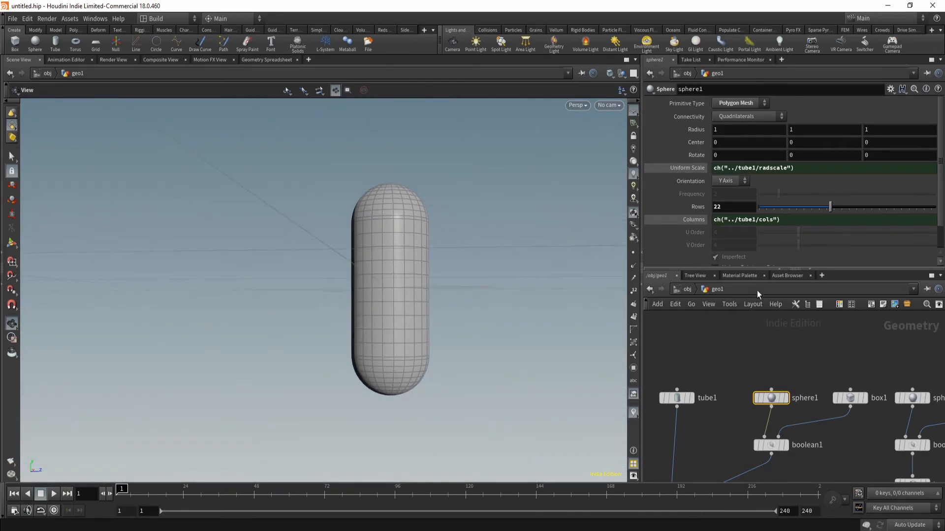
Try a slightly lower Snap Distance on the Fuse node, and set it back to 0.05.
scroll(770, 412, down, 2)
middle_drag(719, 472, 744, 343)
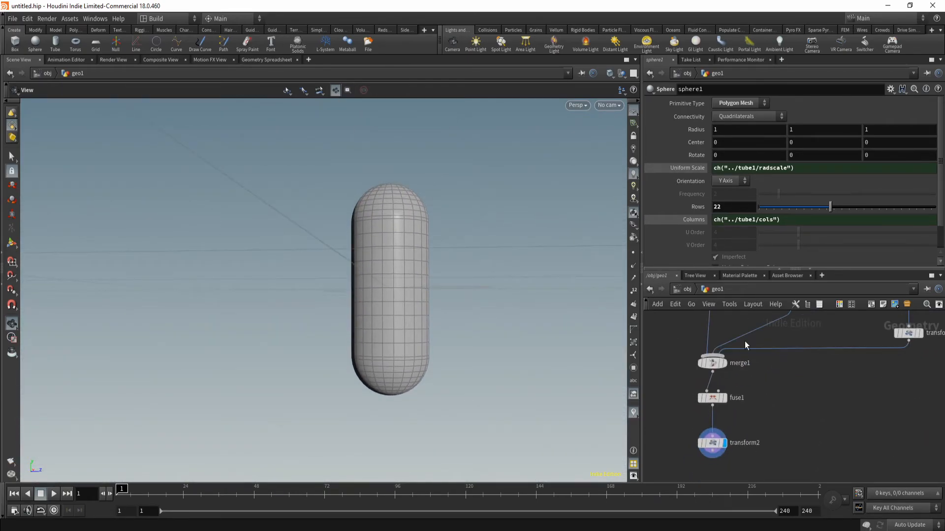
click(712, 398)
mouse_move(843, 176)
mouse_down()
mouse_move(917, 178)
mouse_move(833, 181)
mouse_up()
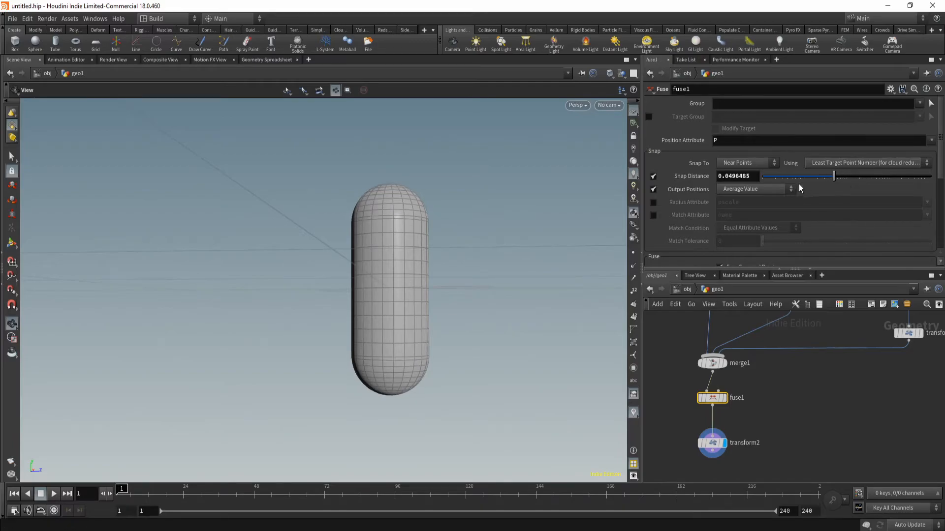
click(752, 177)
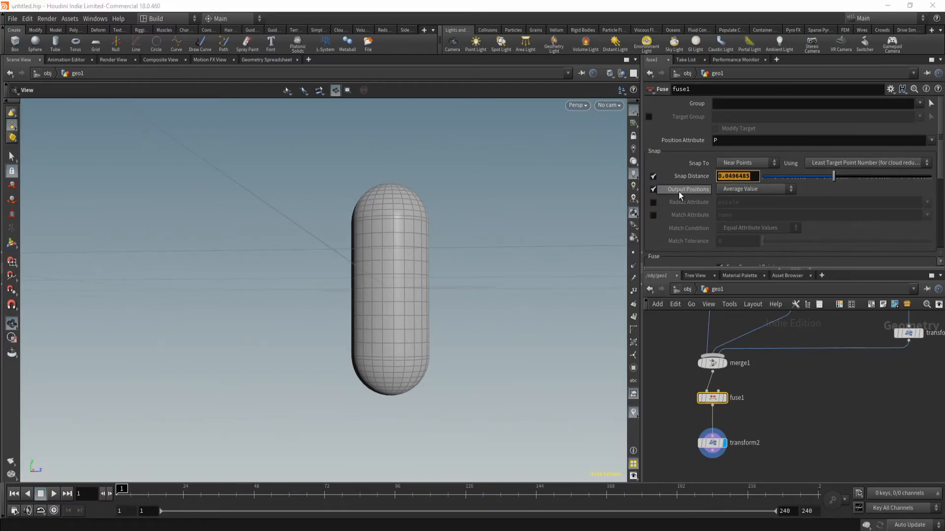
text(.05)
key(Return)
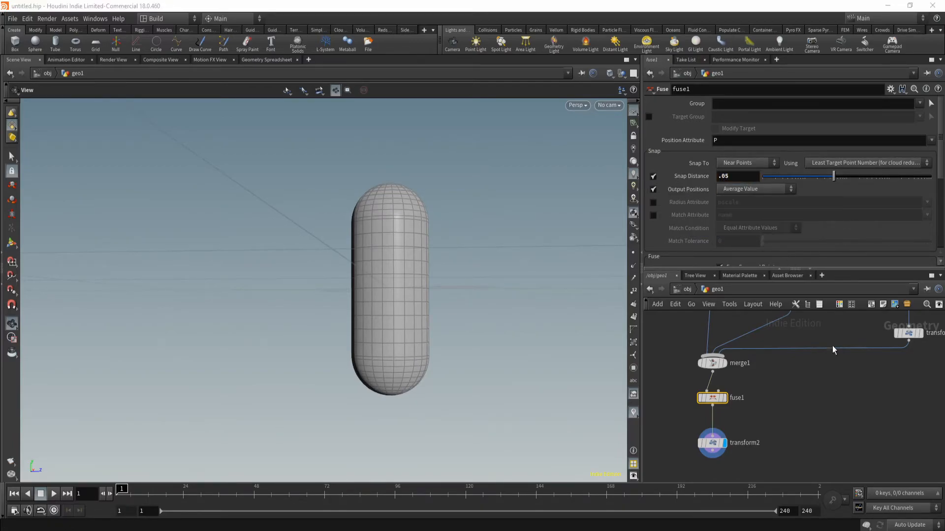
drag(500, 297, 433, 261)
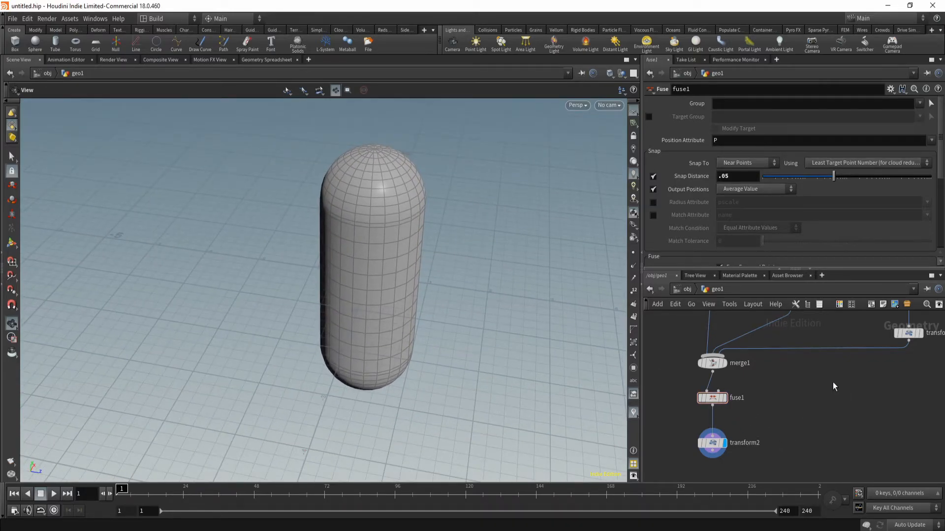
Go up to the object level and examine the Settings parameters of the existing Capsule object.
scroll(802, 408, down, 5)
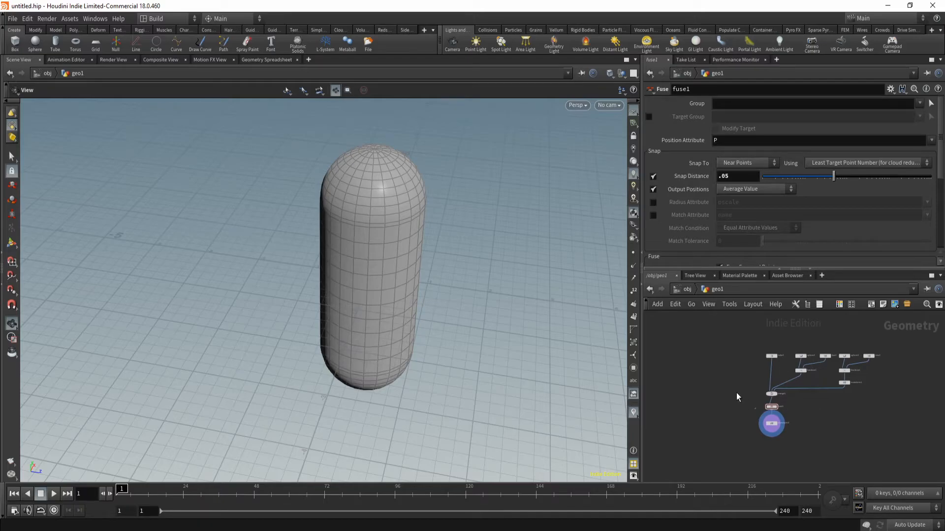
click(691, 291)
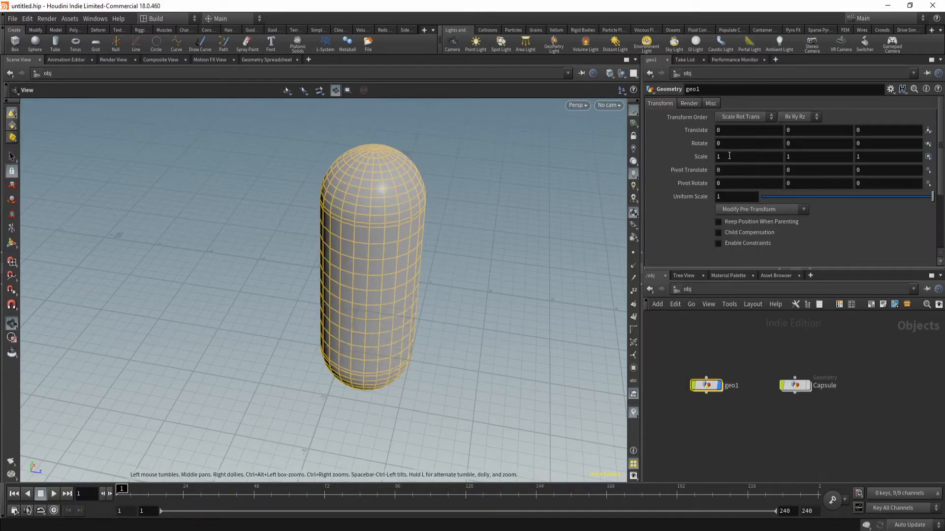
drag(447, 313, 475, 268)
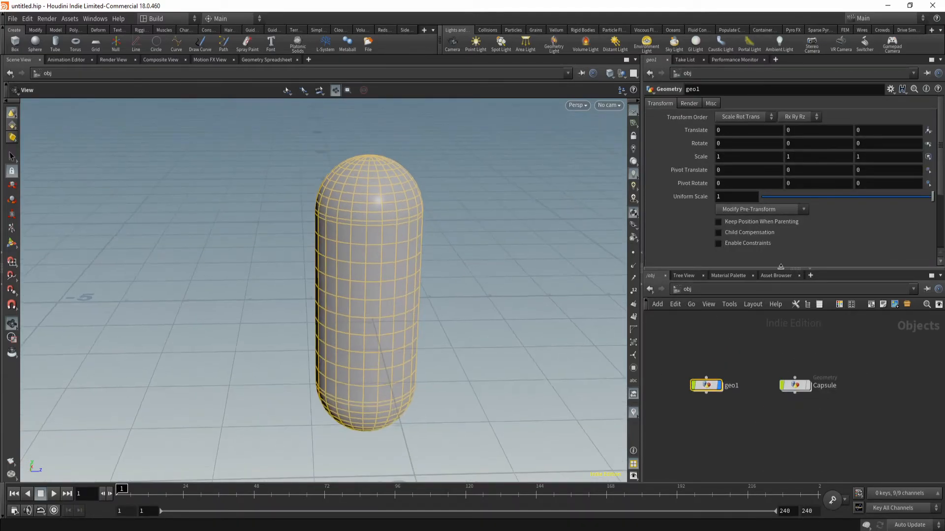
click(796, 383)
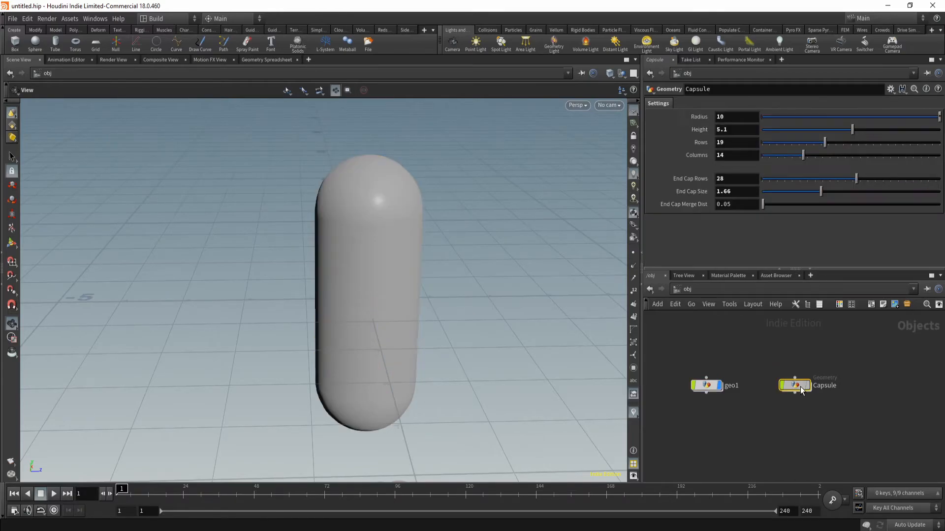
Open the parameter interface editor for geo1 and make the Transform, Render and Misc folders invisible.
click(706, 385)
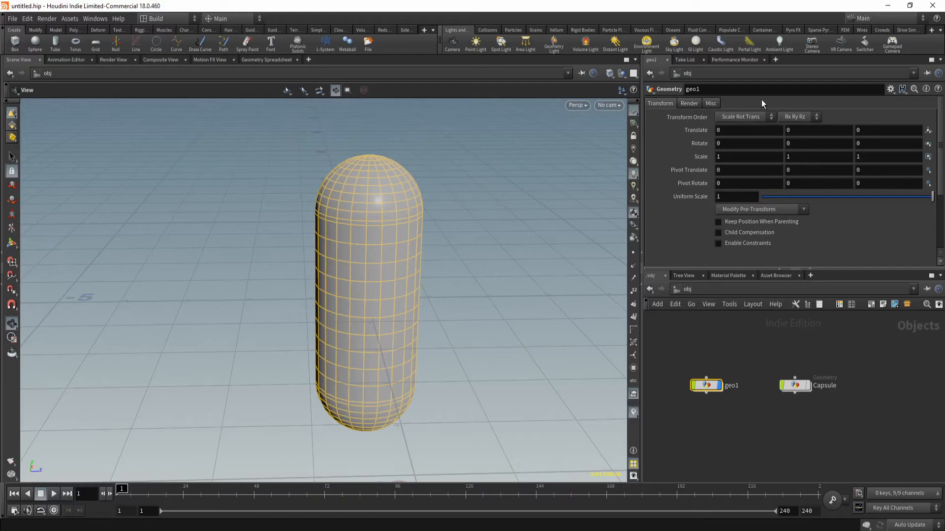
click(892, 89)
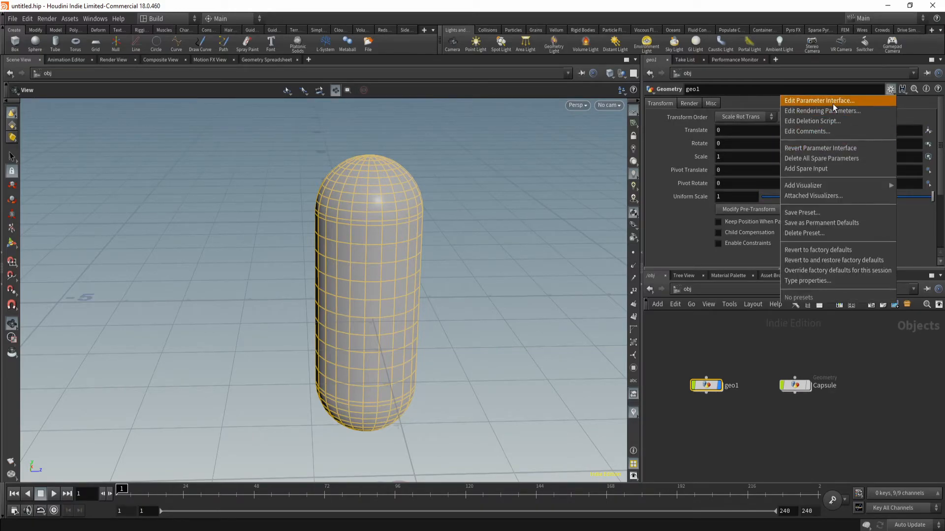
click(817, 101)
click(289, 149)
click(288, 159)
double_click(316, 153)
double_click(313, 150)
shift+click(315, 168)
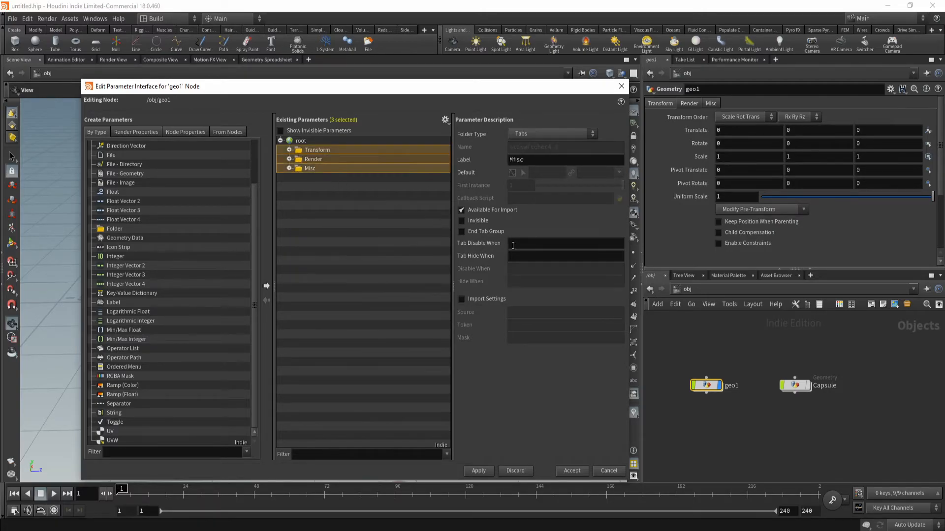
click(461, 220)
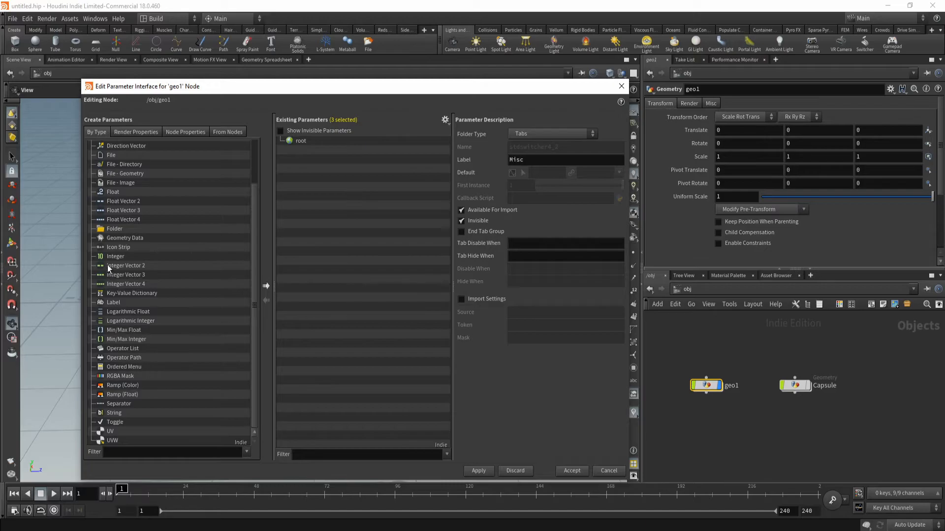
Add a new folder under root in geo1's parameter interface and label it "Settings".
drag(124, 229, 380, 164)
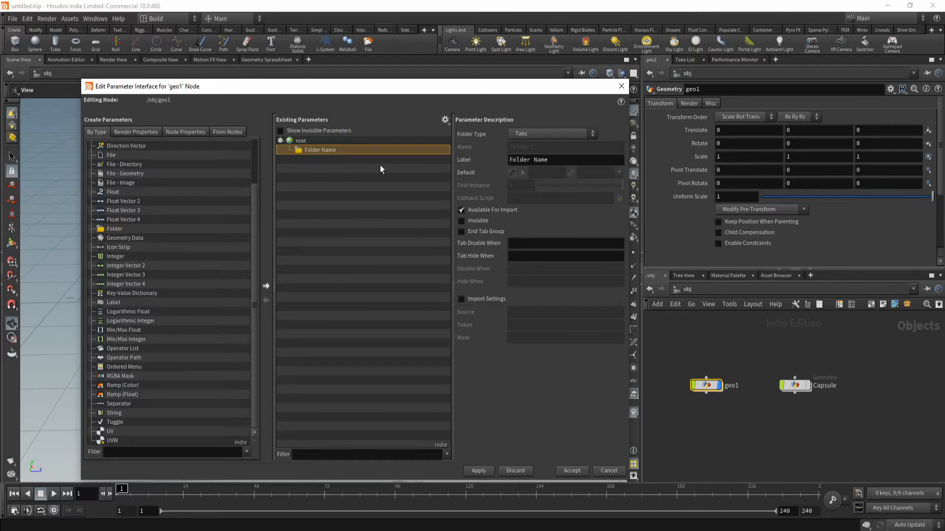
triple_click(551, 158)
text(Settings)
key(Return)
Promote the tube's Radius Scale, Height, Rows and Columns parameters into geo1's Settings folder.
double_click(714, 388)
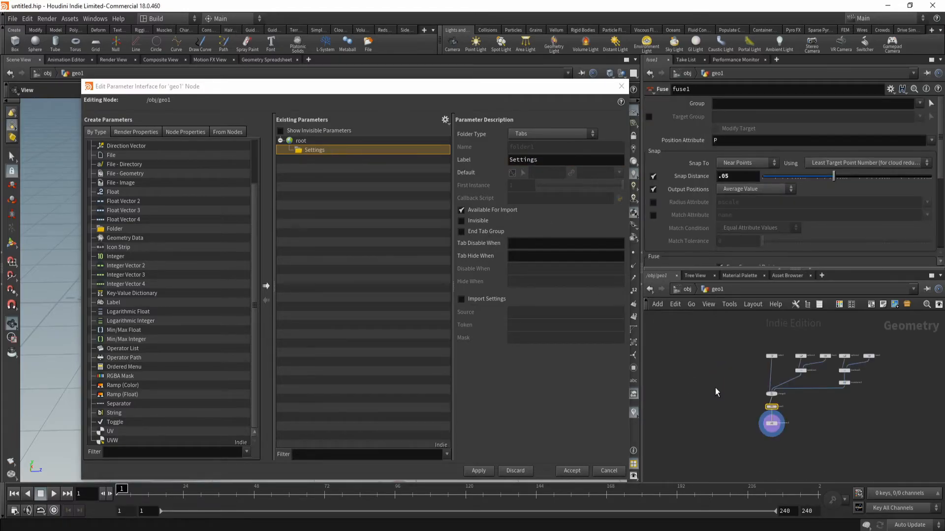
click(740, 380)
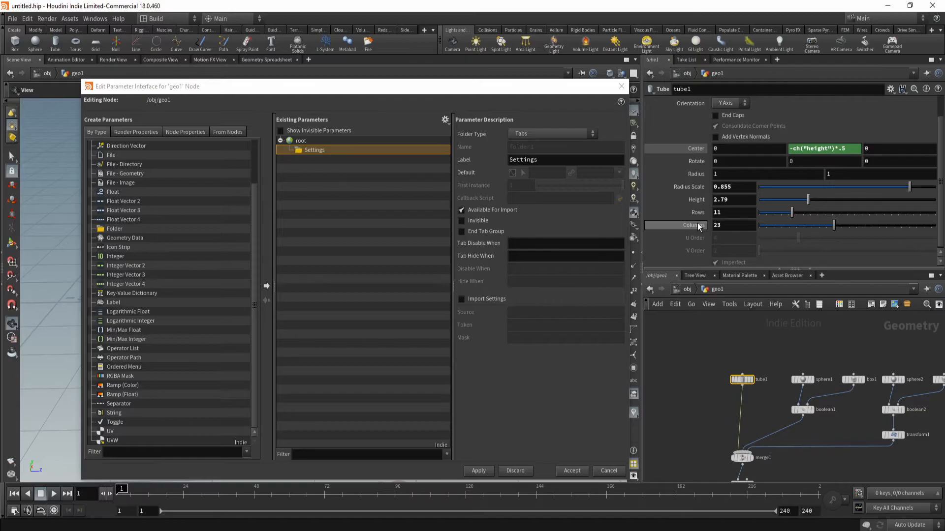
drag(692, 186, 408, 163)
drag(323, 151, 310, 150)
drag(690, 201, 323, 168)
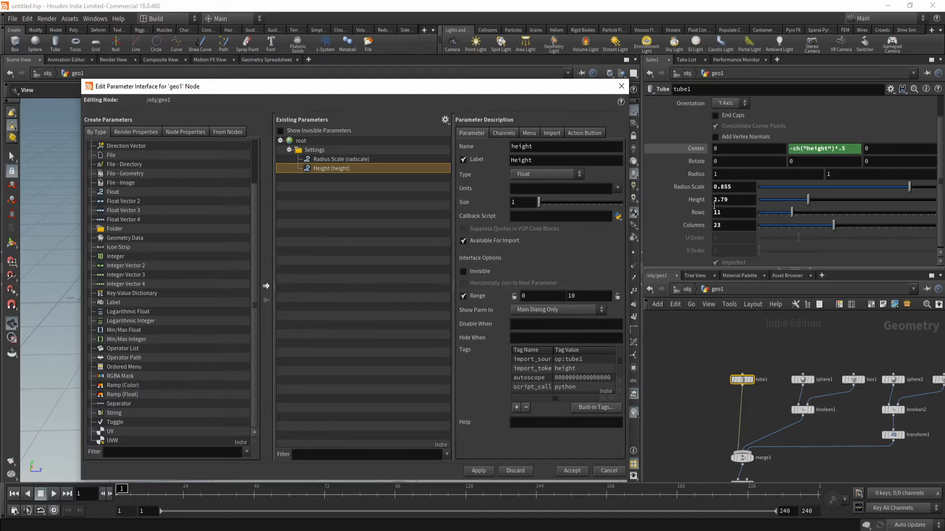
drag(699, 214, 322, 165)
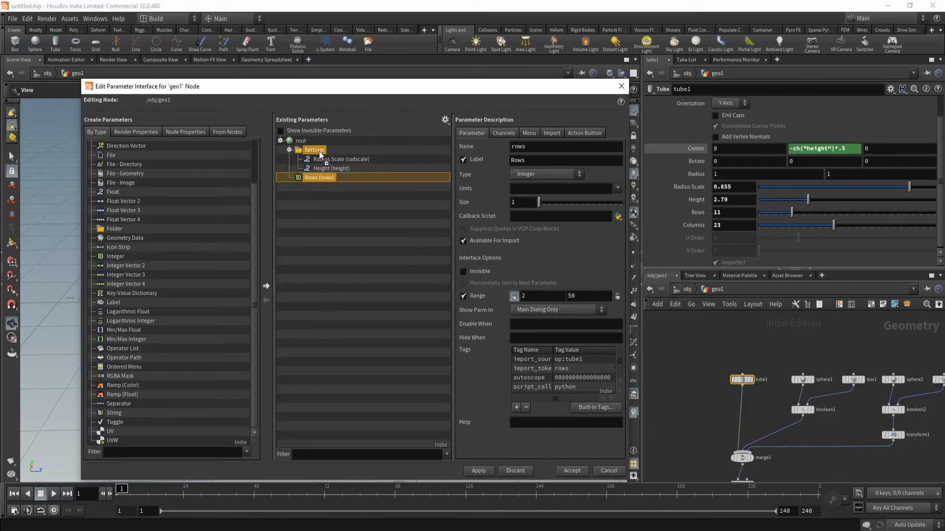
drag(693, 231, 320, 152)
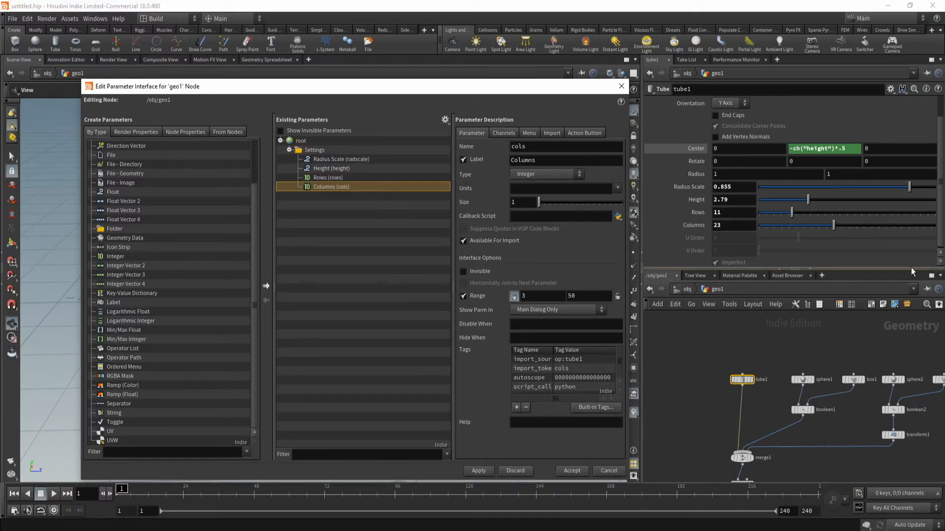
Add the first sphere's Rows parameter to the Settings folder, with a separator between it and the tube parameters.
click(803, 380)
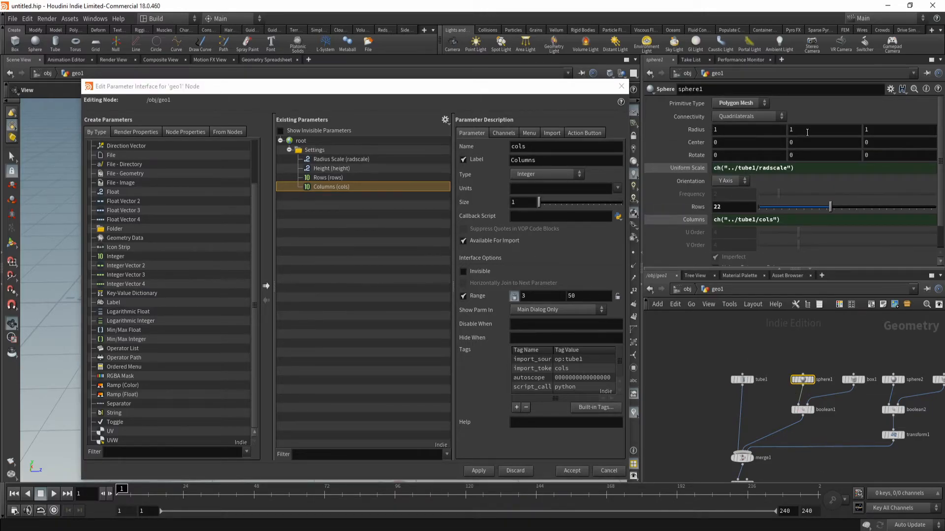
drag(695, 207, 333, 164)
drag(332, 209, 329, 203)
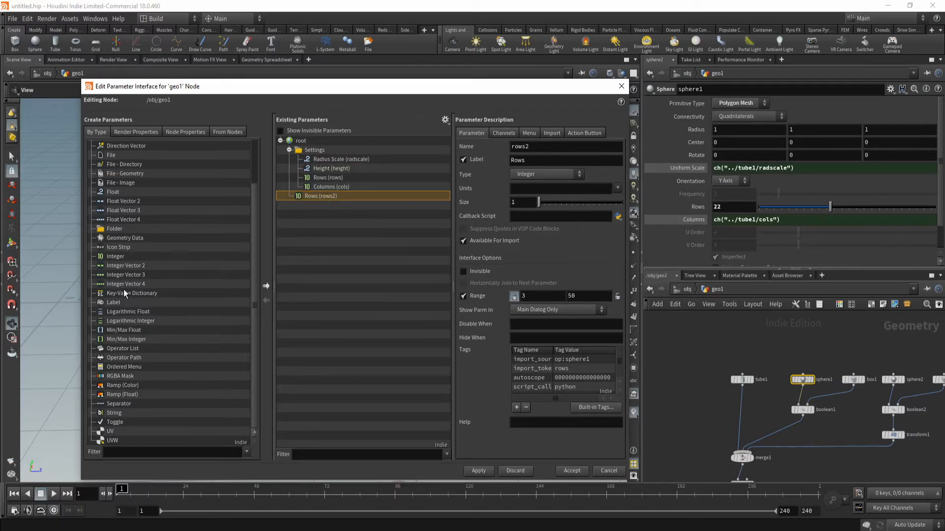
drag(134, 402, 322, 159)
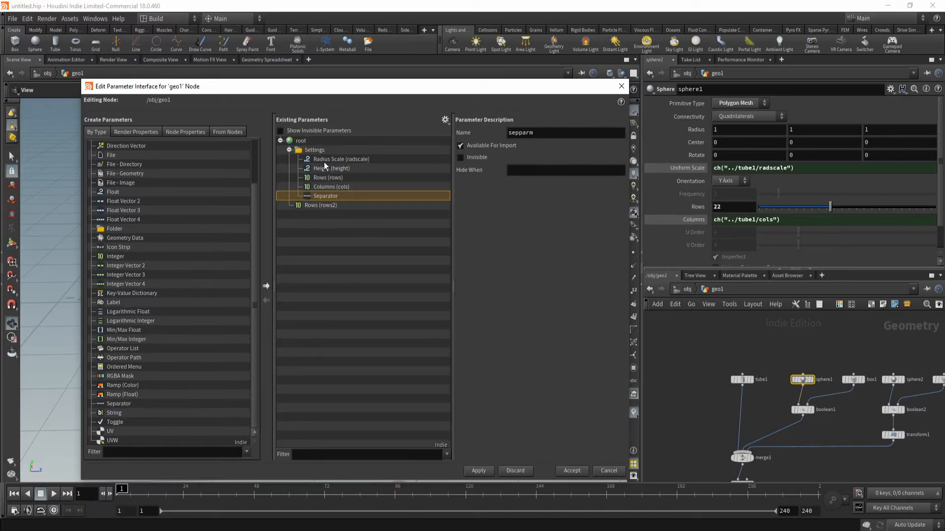
drag(322, 205, 322, 151)
Add the first sphere's Radius to the interface, apply the changes, and display geo1's custom parameters.
click(827, 132)
drag(693, 132, 310, 144)
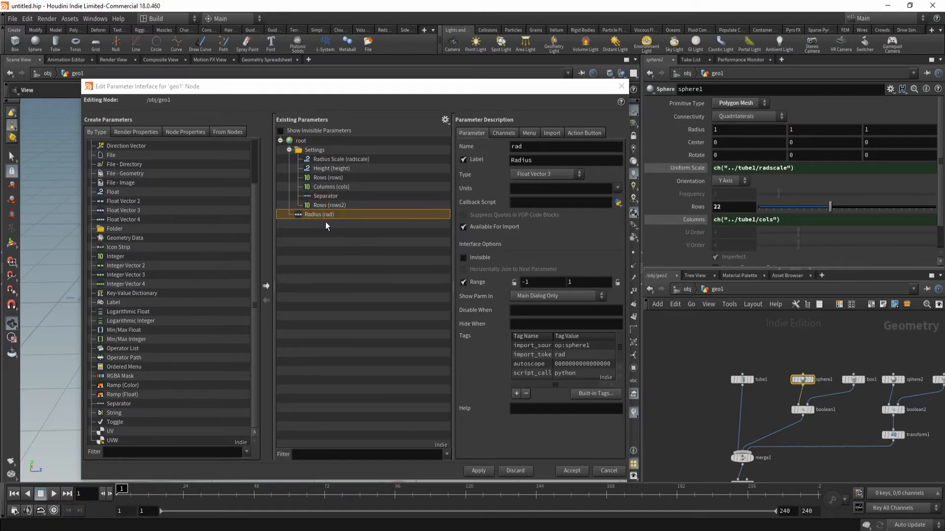
click(478, 471)
click(688, 289)
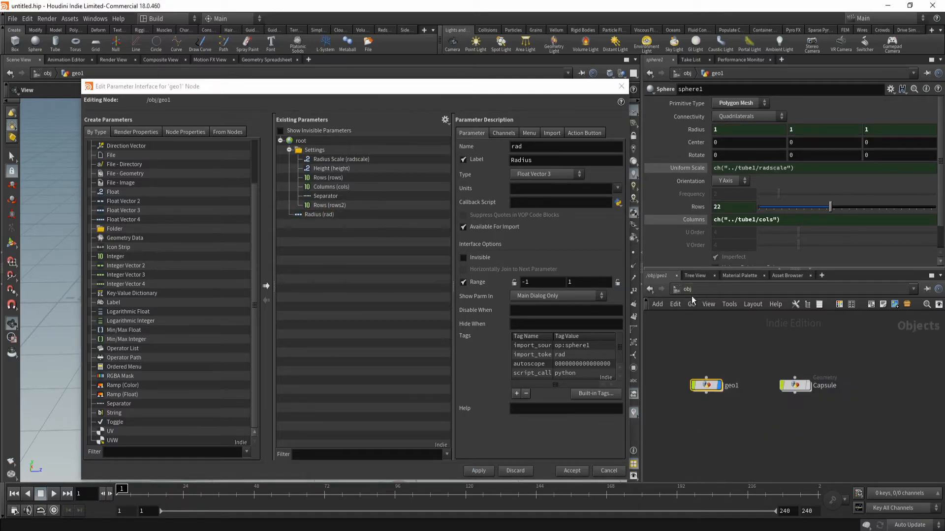
click(718, 387)
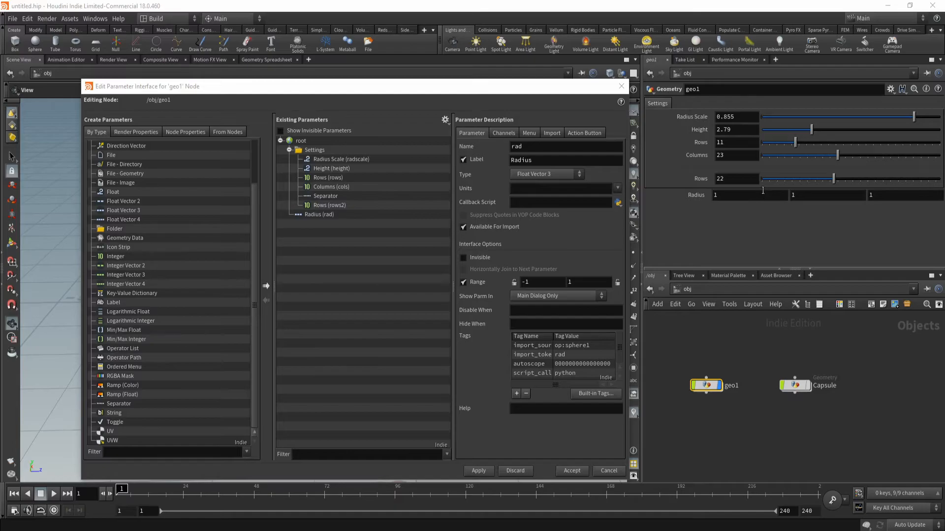
Delete the Radius parameter from geo1's parameter interface.
double_click(326, 216)
click(343, 233)
click(332, 215)
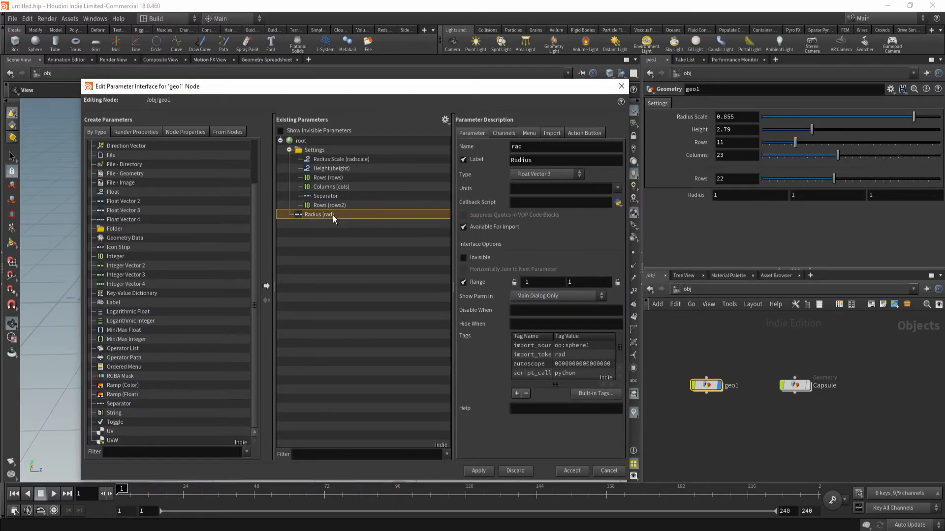
key(Delete)
Return inside geo1, add a Float parameter to the Settings folder, and label it "End Cap Rows".
double_click(706, 386)
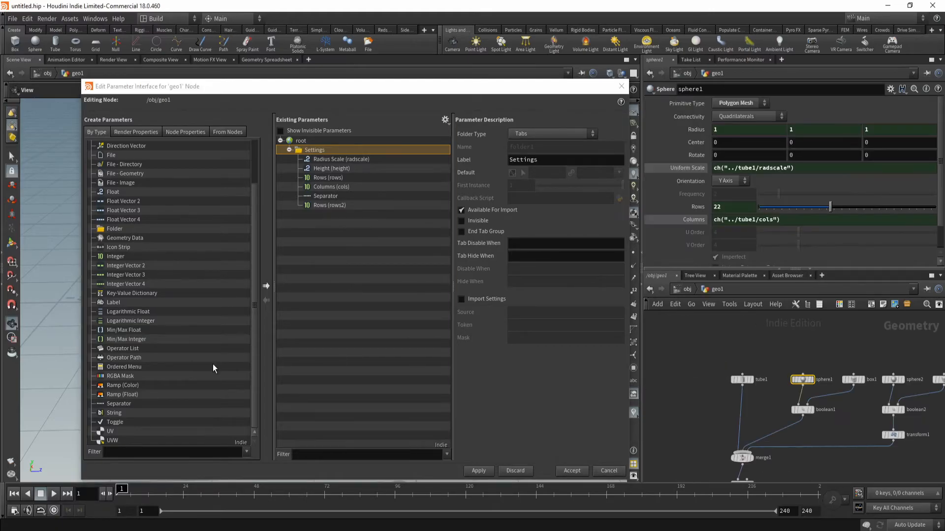
scroll(140, 258, up, 2)
drag(122, 247, 322, 150)
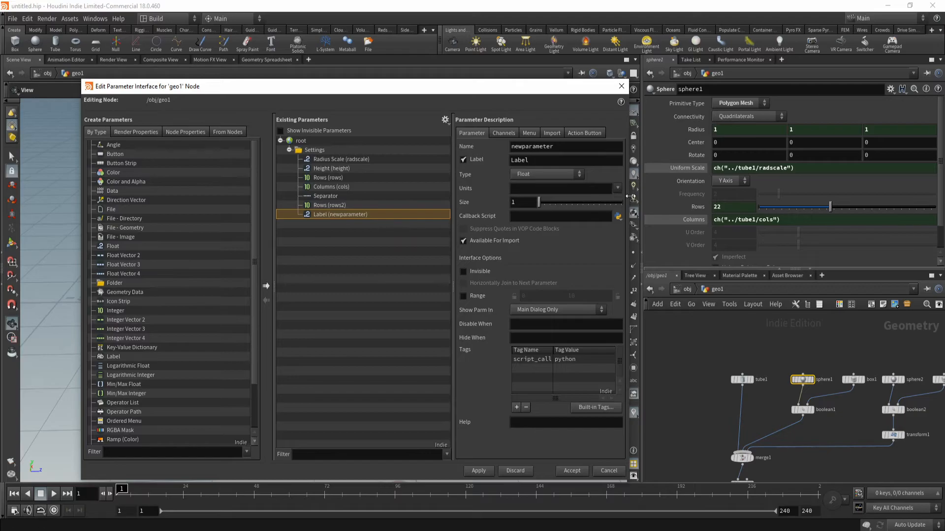
double_click(542, 161)
text(End Cap )
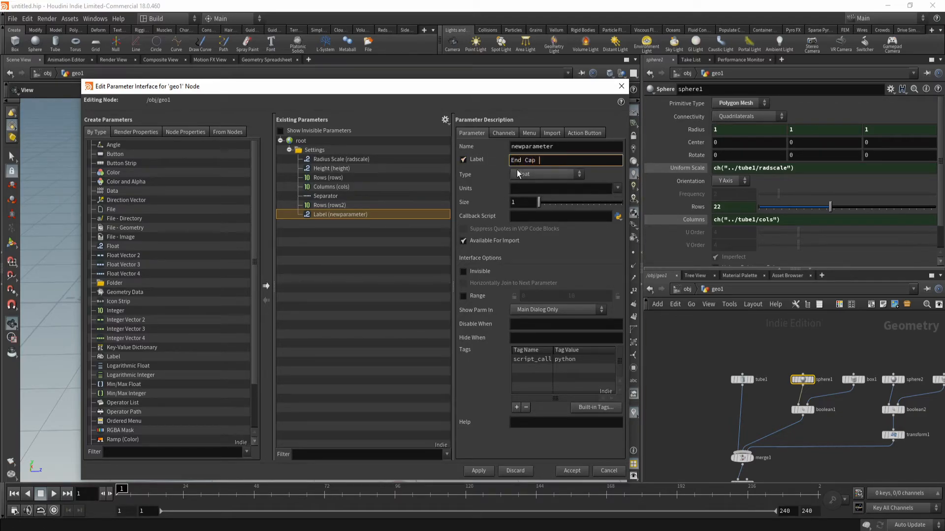
text(Rows)
key(Return)
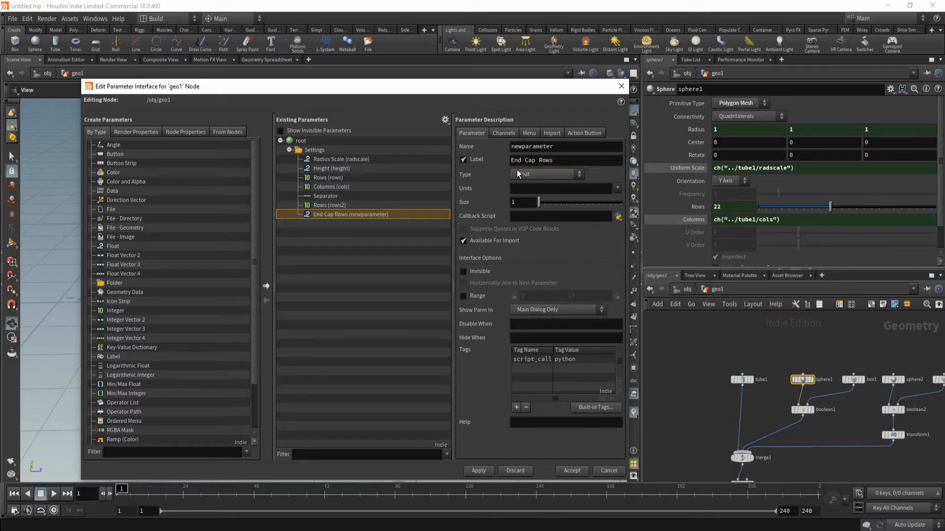
Name the End Cap Rows parameter "End_Cap_Rows" and apply the interface changes.
drag(556, 160, 448, 168)
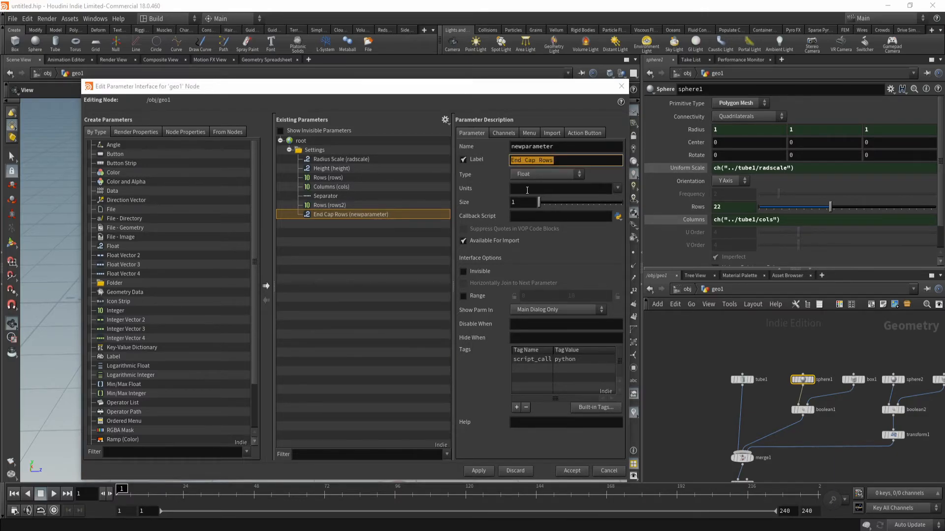
double_click(559, 147)
text(End_Cap_Rows)
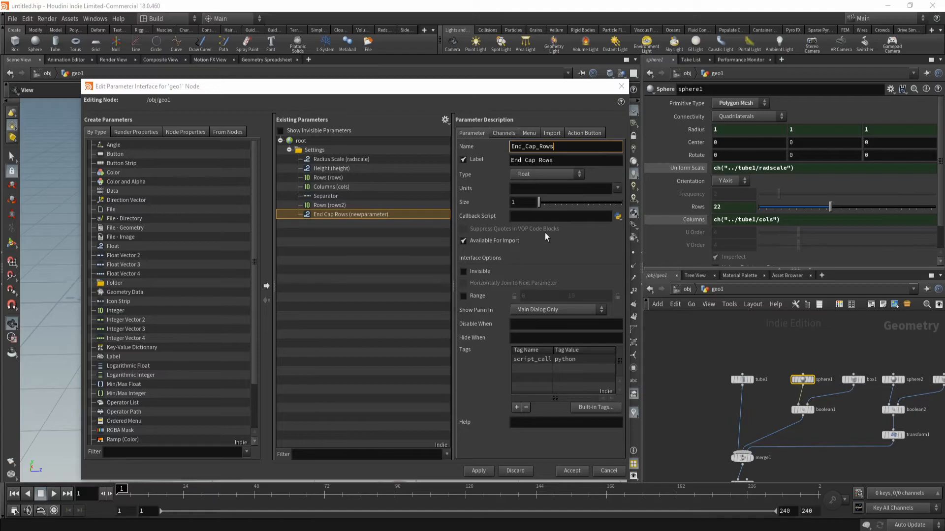
click(489, 442)
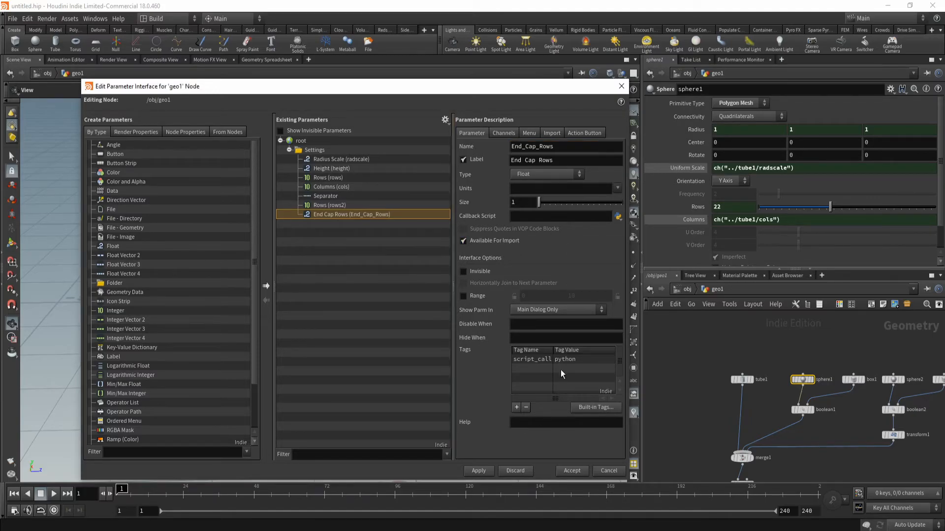
click(479, 470)
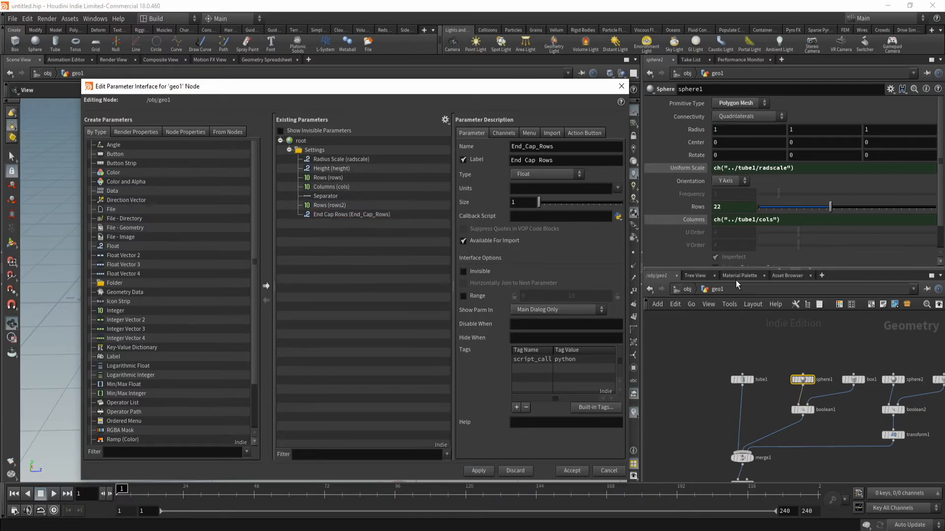
Copy geo1's End Cap Rows parameter from the object level and return to sphere1's parameters inside geo1.
key(u)
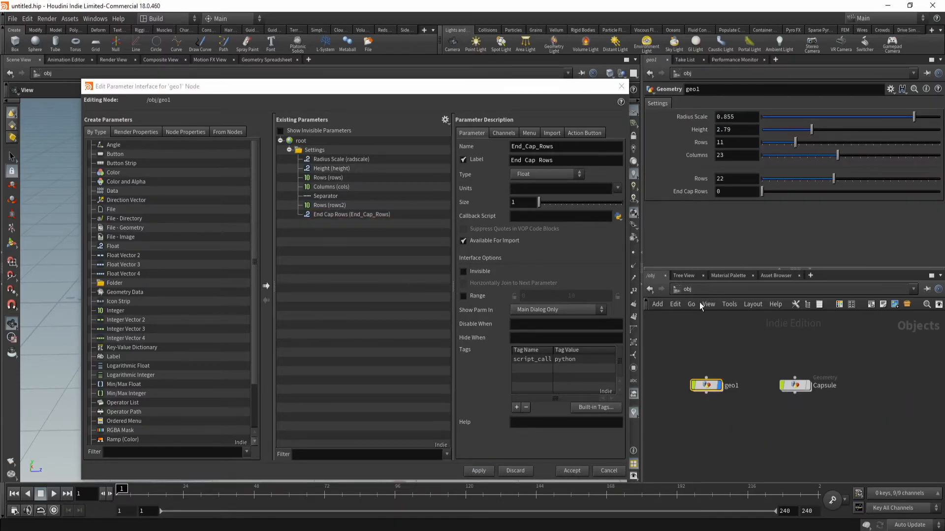
right_click(696, 191)
click(731, 258)
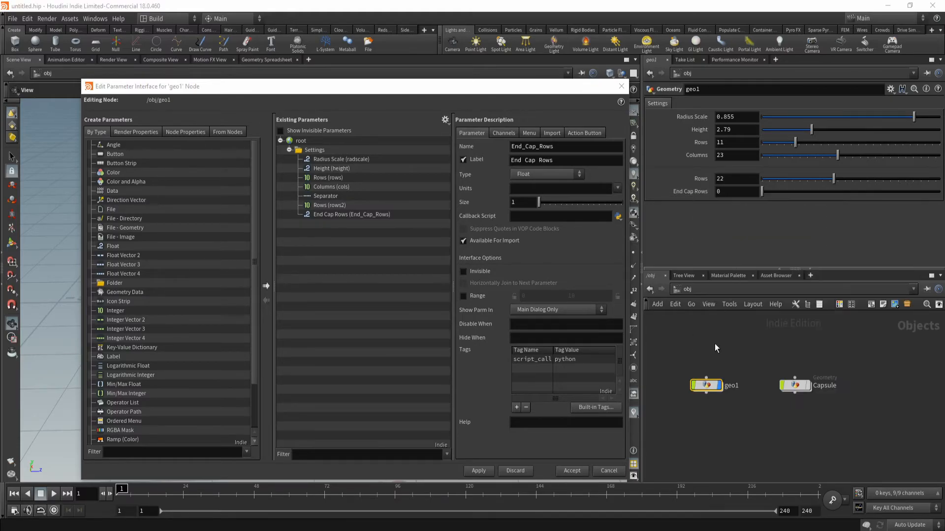
double_click(705, 384)
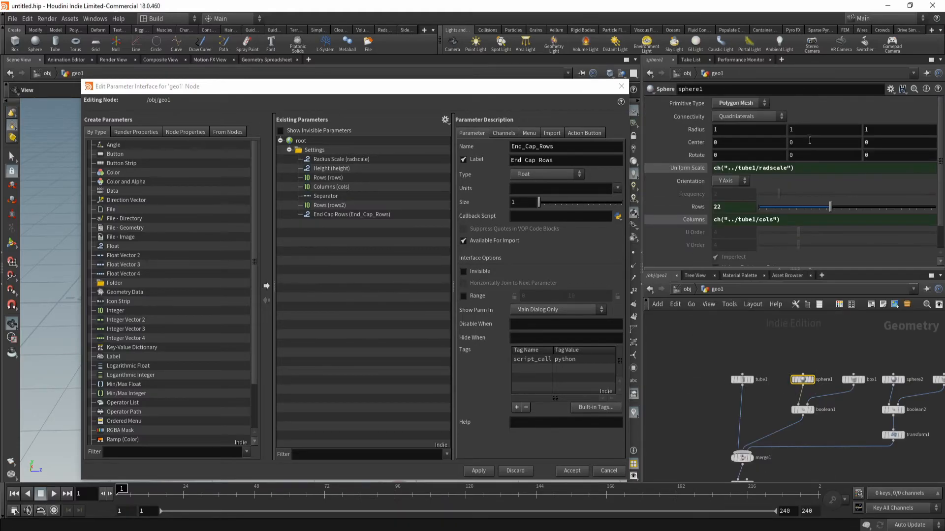
click(792, 130)
Change the label of the End Cap Rows parameter to "End Cap Scale".
click(395, 214)
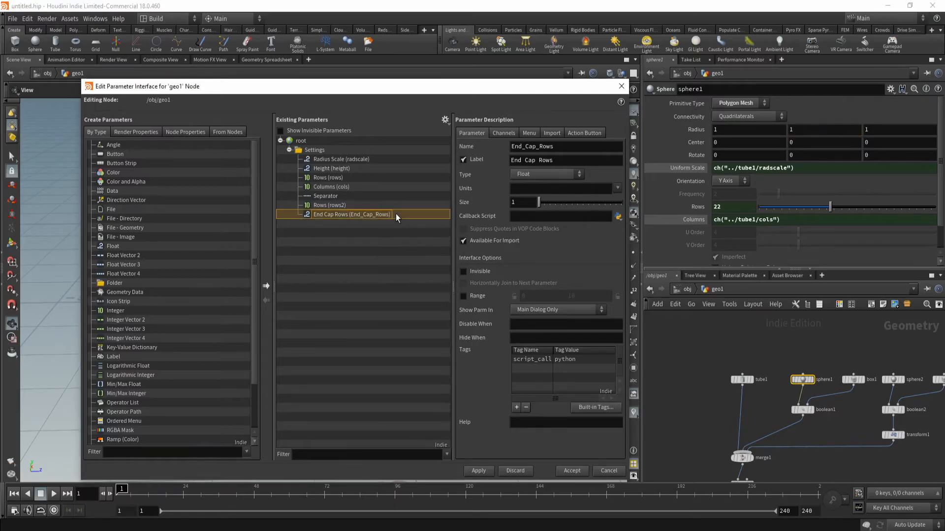
click(598, 161)
key(BackSpace)
key(BackSpace)
key(BackSpace)
key(BackSpace)
text(Scale)
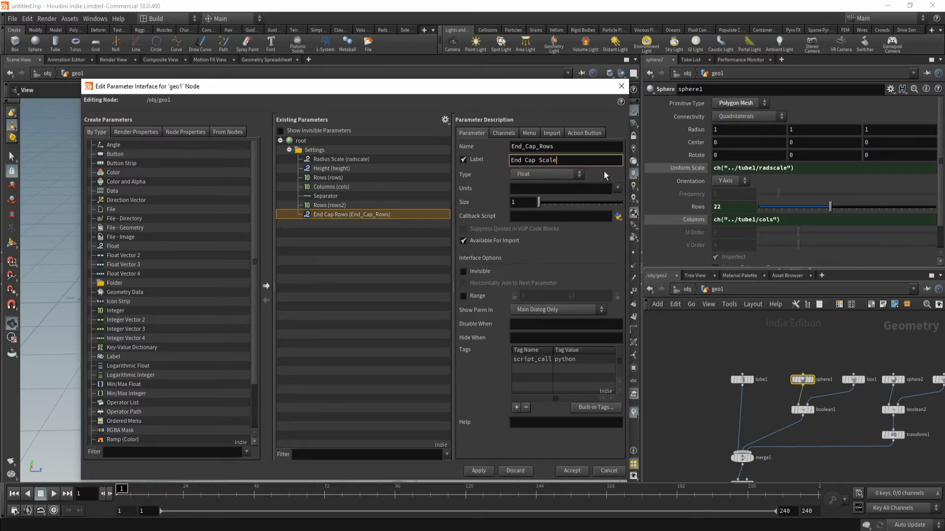
key(Return)
Paste the copied parameter as a relative reference into the Y radius of sphere1.
click(797, 129)
right_click(798, 132)
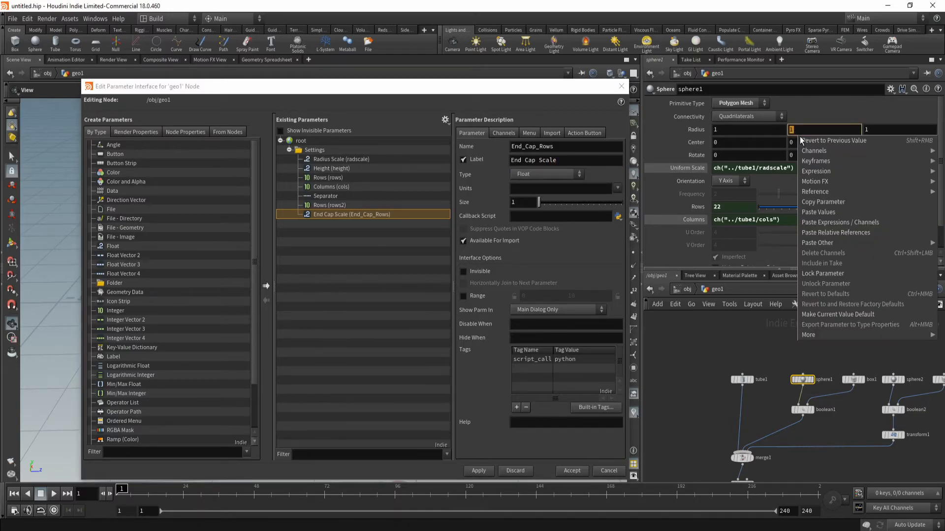
click(866, 234)
Change the End Cap Scale parameter's name to "End_Cap_Scale", then apply and accept the interface changes.
click(568, 146)
key(BackSpace)
key(BackSpace)
key(BackSpace)
key(BackSpace)
text(Scale)
click(478, 471)
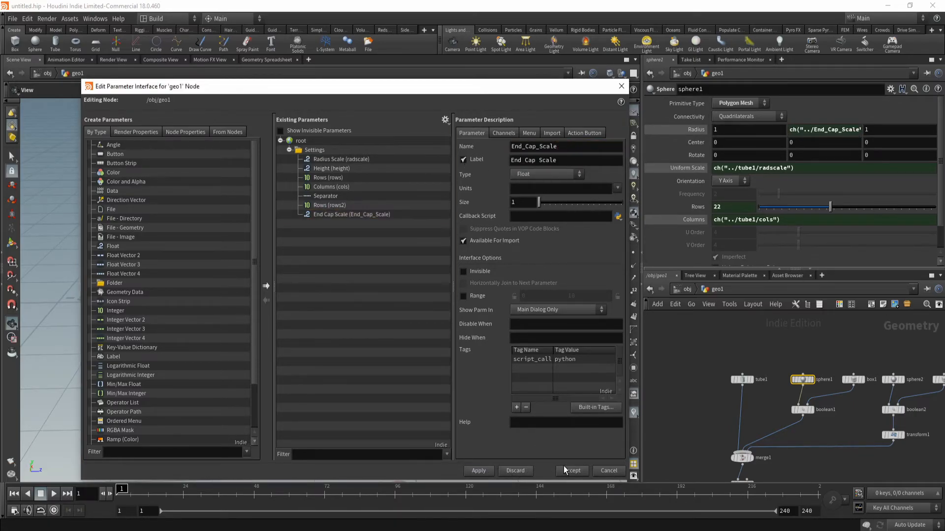
click(566, 469)
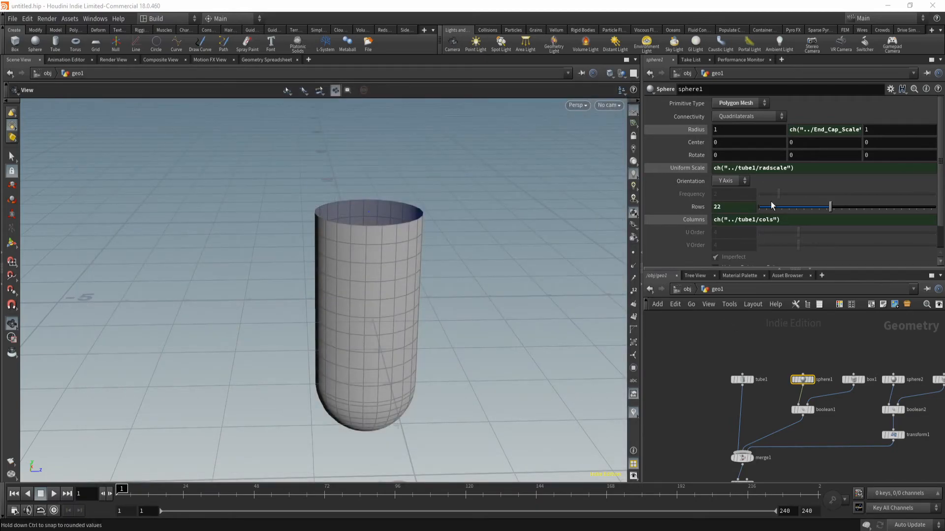
drag(426, 278, 498, 201)
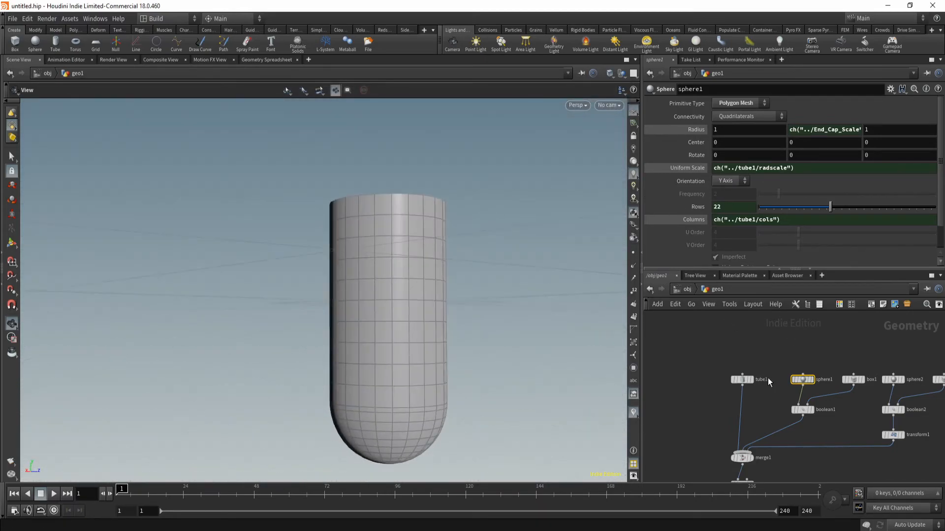
middle_drag(738, 430, 715, 410)
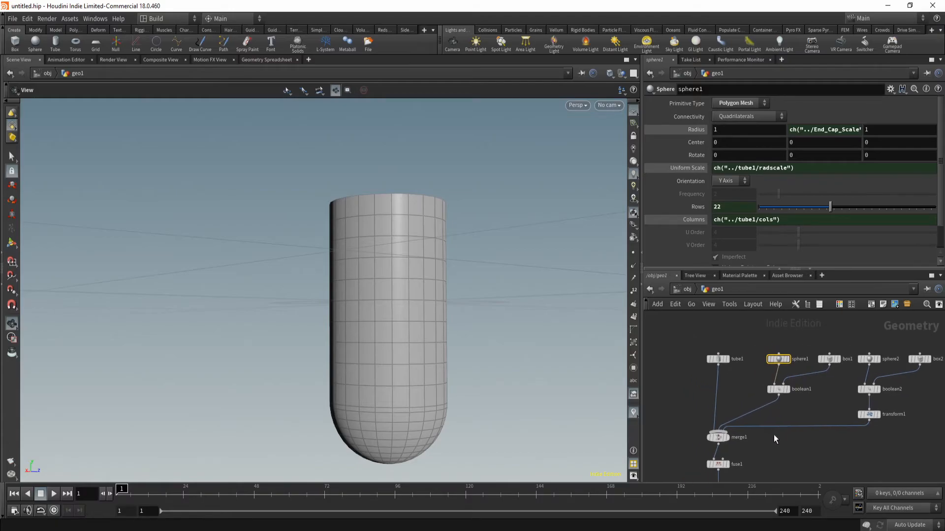
click(891, 89)
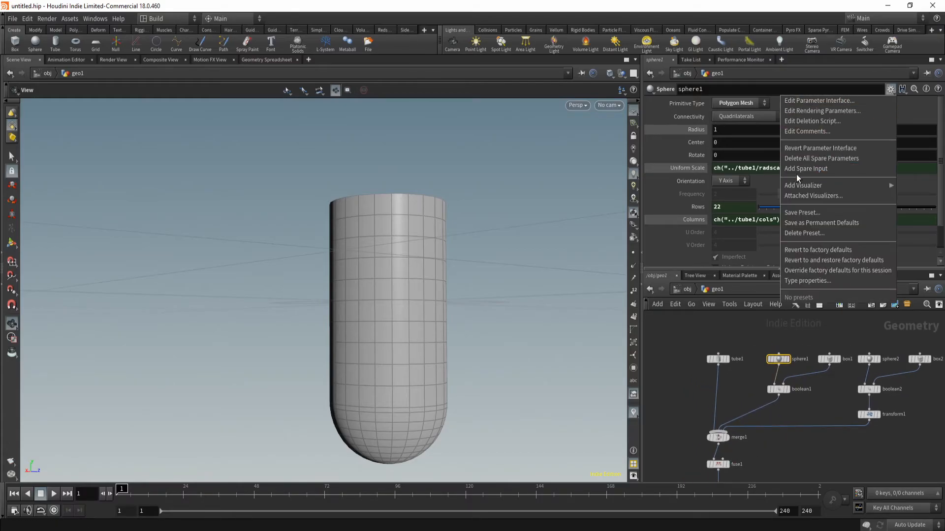
click(840, 101)
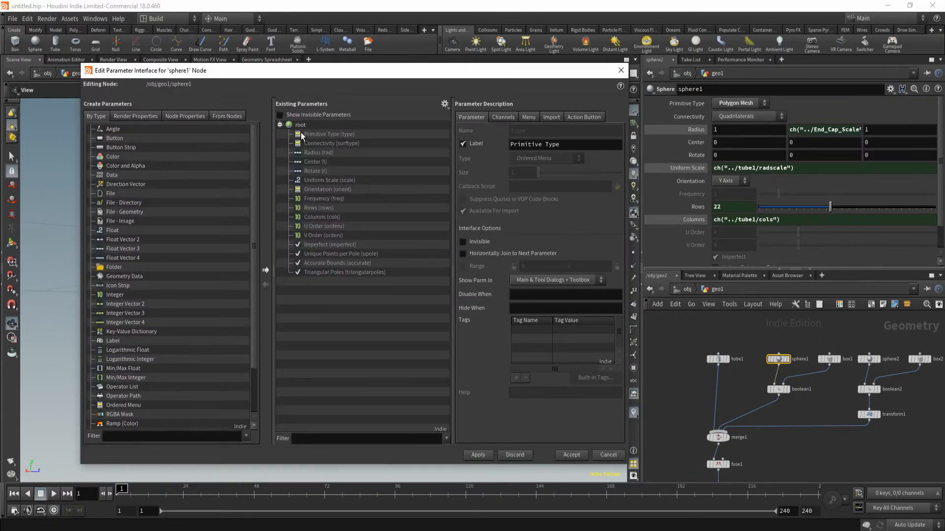
click(620, 73)
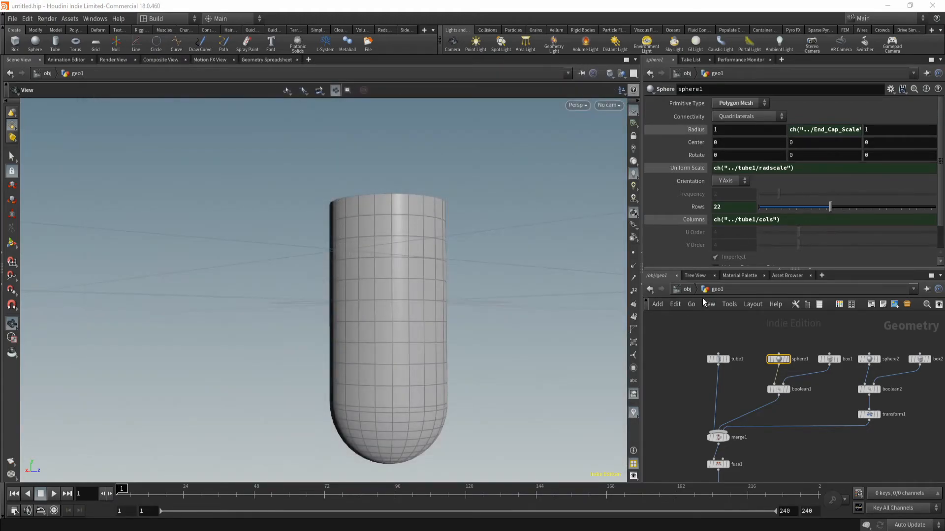
Edit geo1's parameter interface to give End Cap Scale a default value of 1, and apply the change.
click(686, 289)
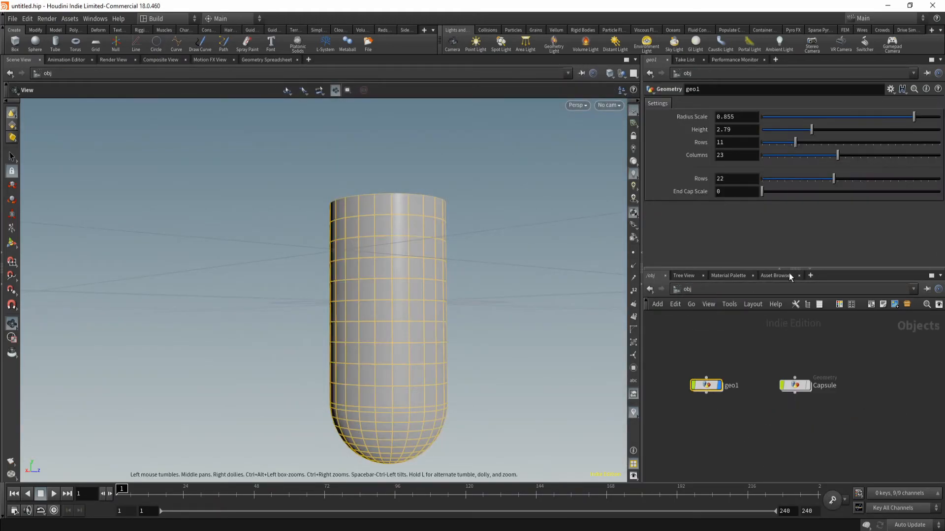
click(902, 89)
click(882, 97)
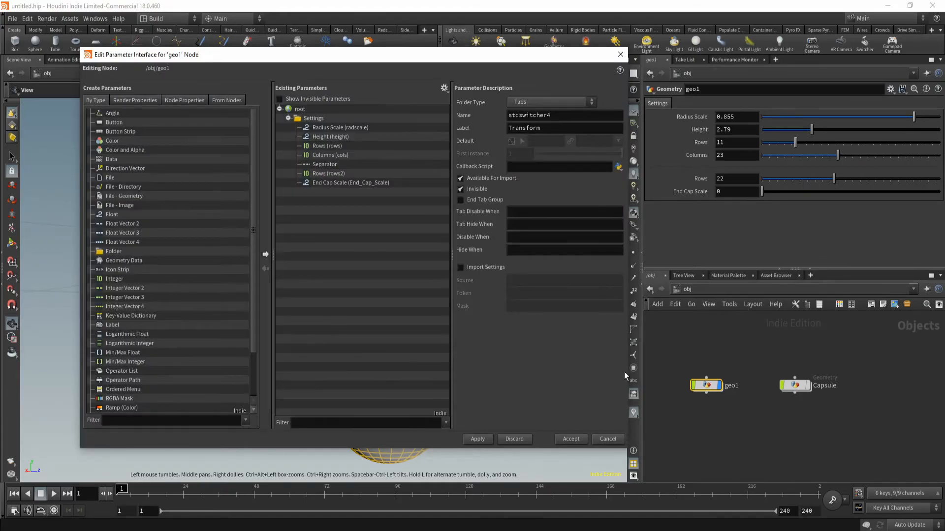
click(348, 182)
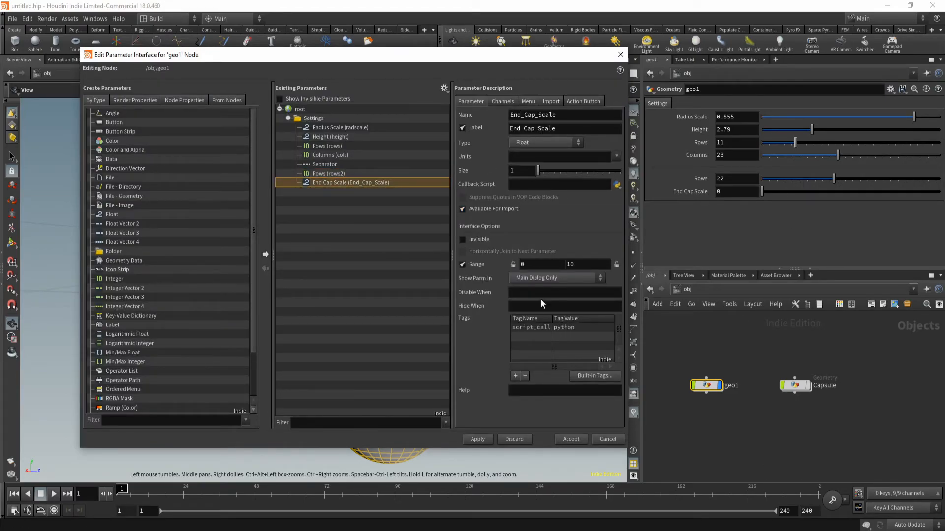
click(502, 100)
drag(531, 149, 494, 164)
text(1)
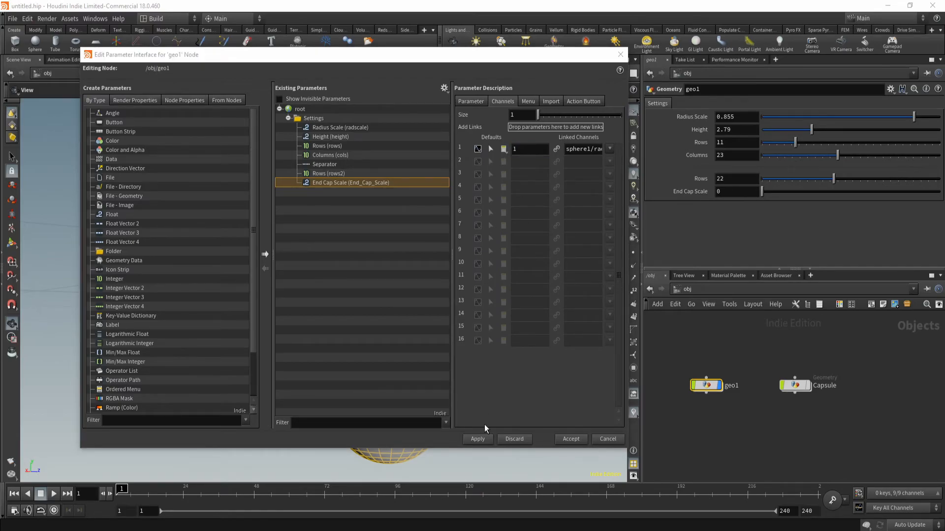
click(477, 439)
Go inside geo1 with the interface editor kept open and select sphere2 to show its parameters.
drag(592, 55, 454, 43)
double_click(706, 385)
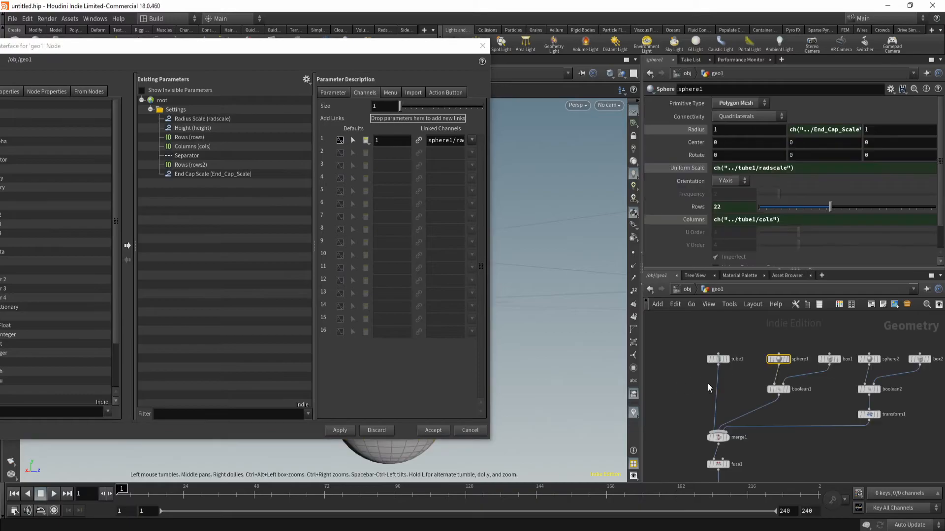
drag(391, 50, 477, 88)
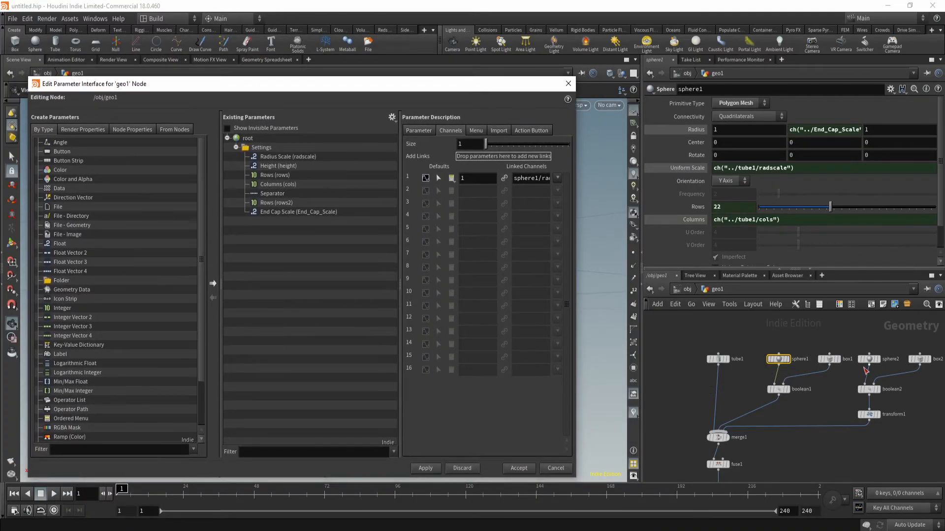
click(872, 363)
key(Escape)
middle_drag(824, 421, 895, 287)
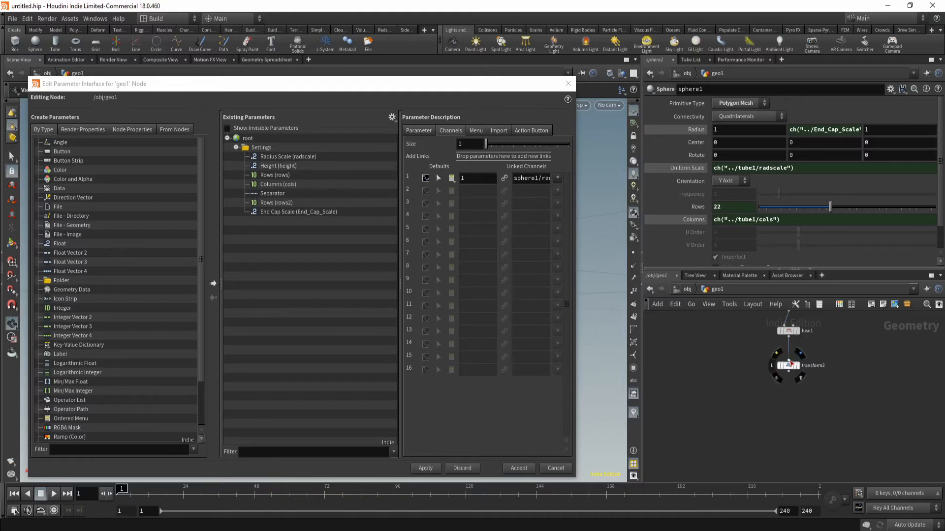
middle_drag(831, 351, 802, 385)
middle_drag(746, 442, 732, 476)
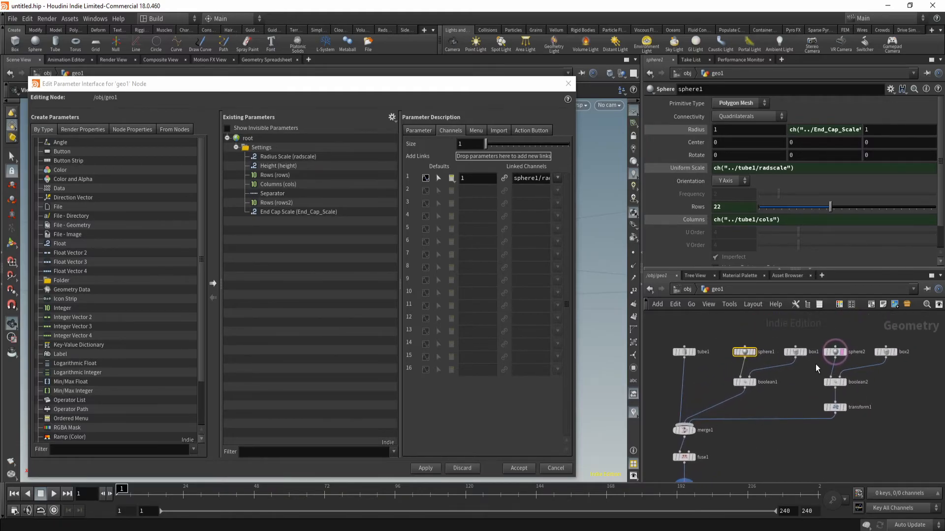
click(835, 352)
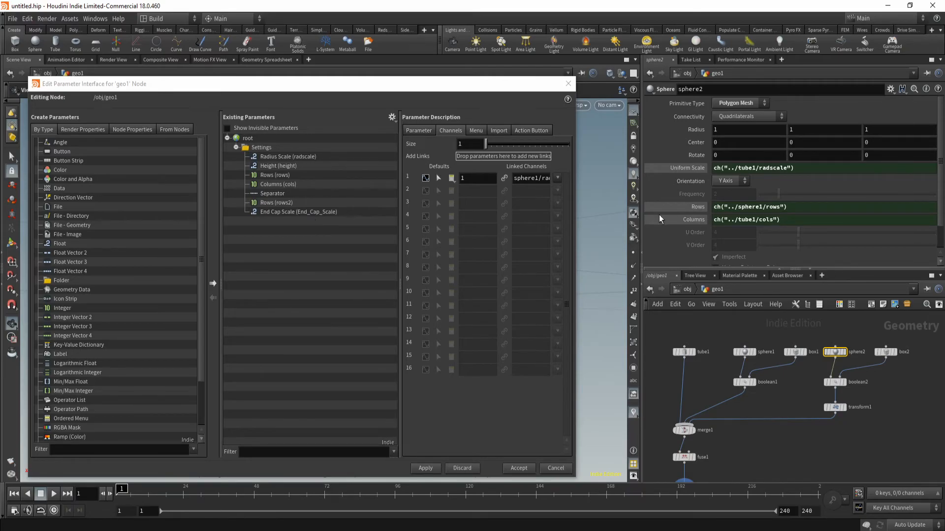
Copy geo1's End Cap Scale parameter, paste it as a relative reference into sphere2's Y radius, and apply the interface.
click(687, 289)
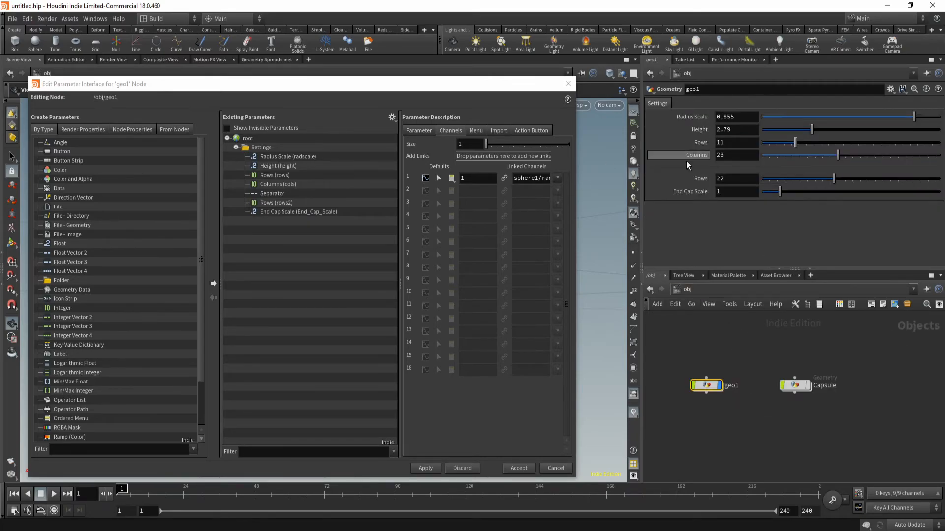
right_click(699, 192)
click(743, 289)
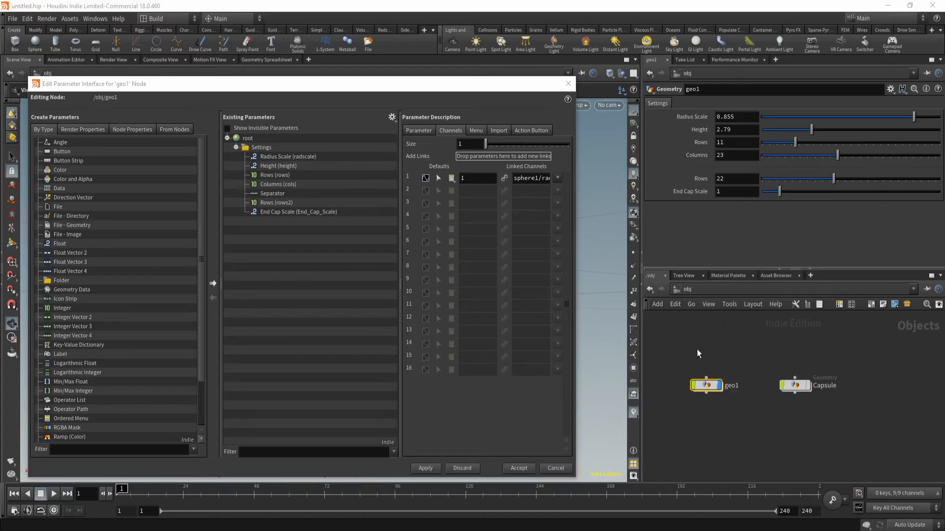
double_click(704, 384)
click(813, 132)
right_click(811, 127)
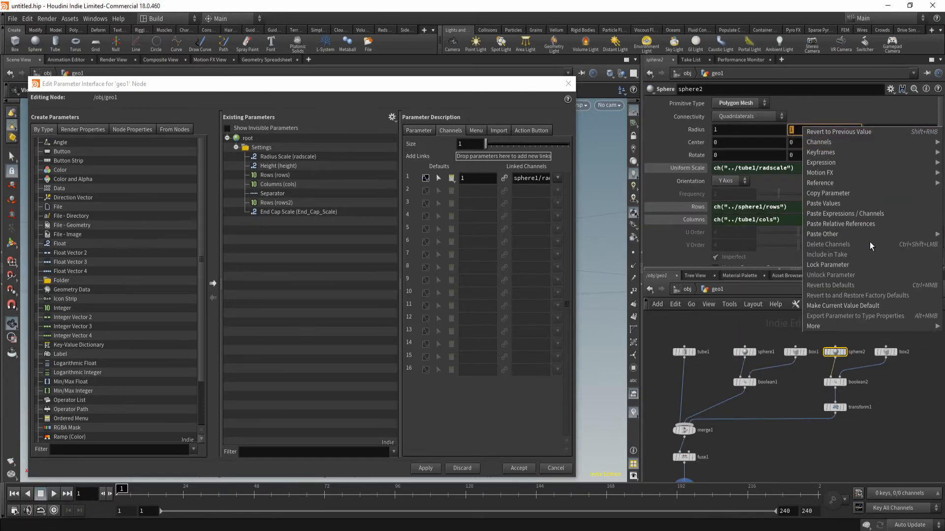
click(868, 220)
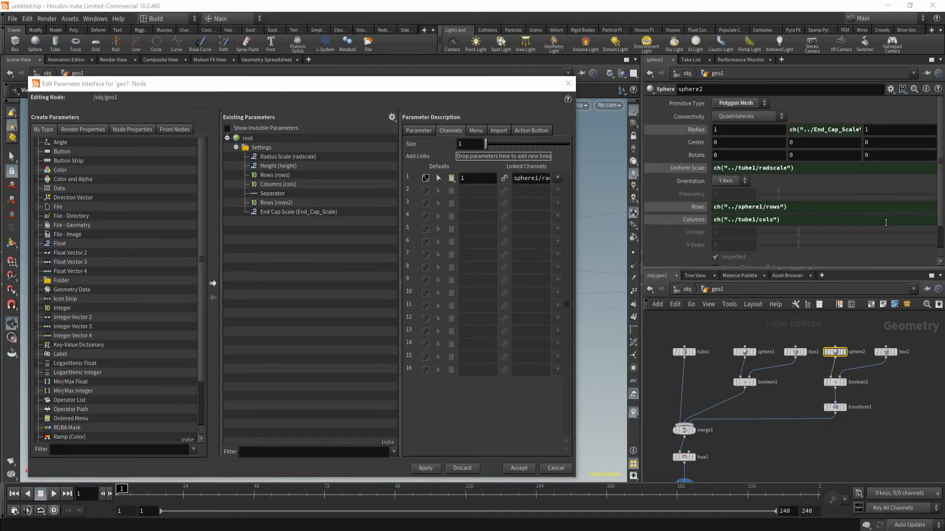
click(435, 472)
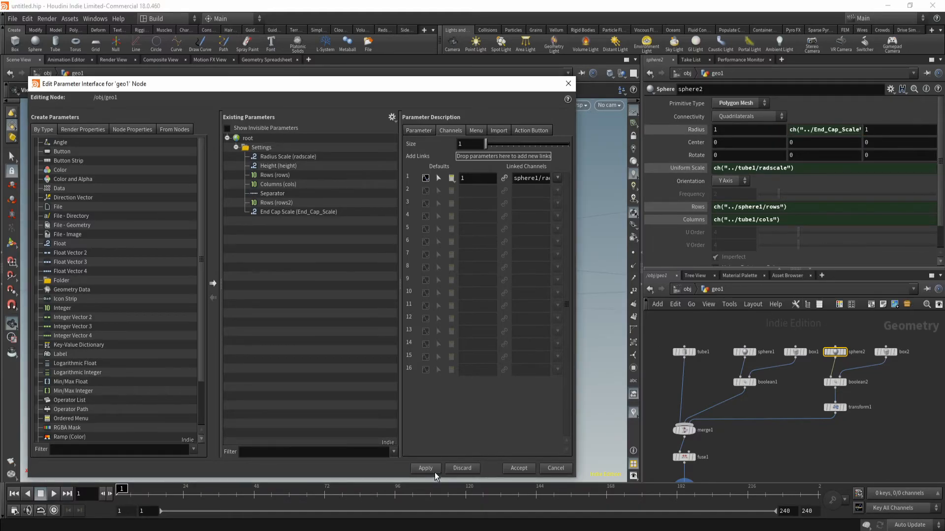
Add fuse1's Snap Distance to the Settings folder below End Cap Scale, then apply and accept the interface.
middle_drag(726, 455, 735, 415)
click(694, 418)
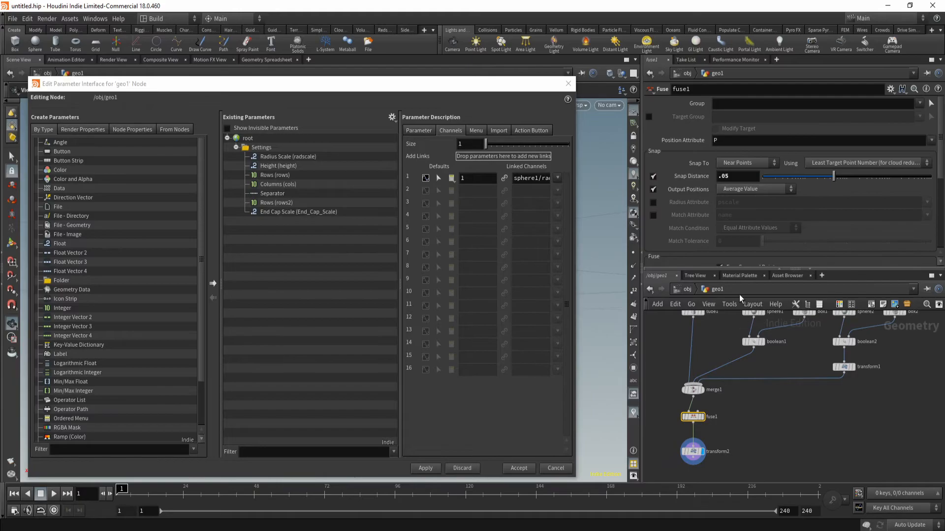
drag(648, 201, 260, 147)
click(283, 212)
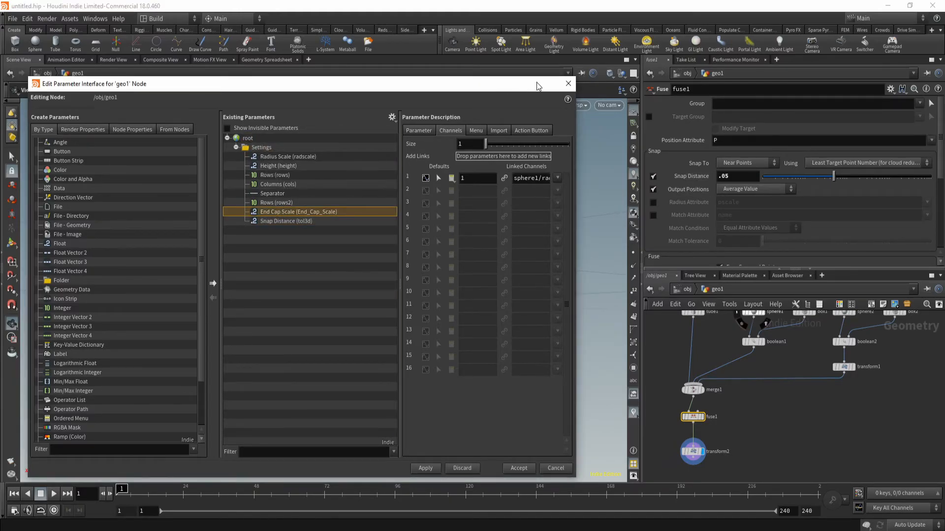
click(433, 472)
click(509, 471)
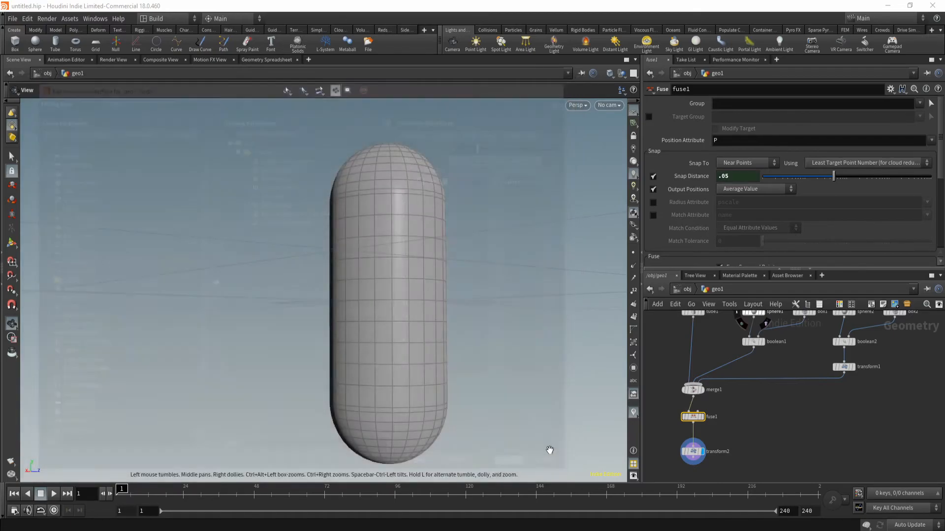
Set geo1's Radius Scale to 0.82, Height 2.38, Rows 18, Columns 21, end-cap Rows 20 and End Cap Scale 0.8, and reset Snap Distance.
click(697, 290)
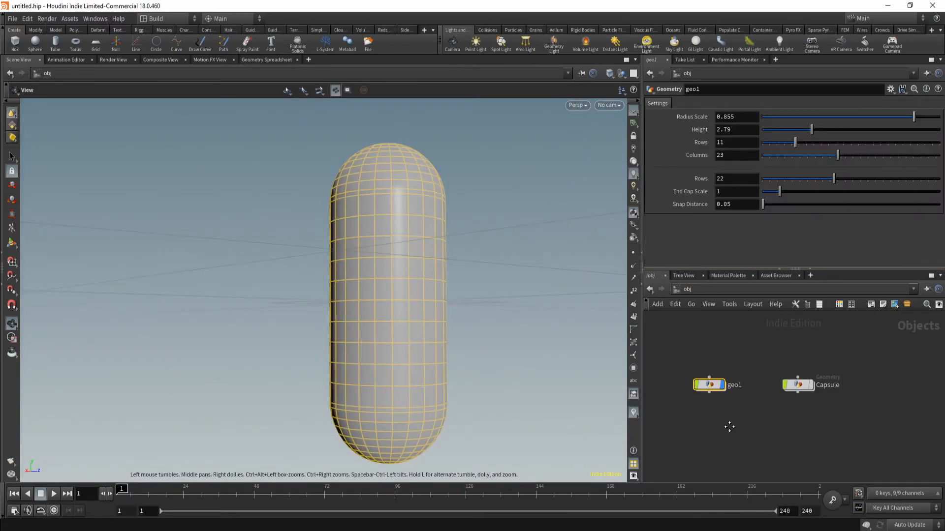
mouse_move(898, 117)
mouse_down()
mouse_move(860, 117)
mouse_move(907, 117)
mouse_up()
drag(823, 128, 757, 197)
drag(426, 266, 451, 317)
drag(762, 192, 747, 199)
drag(436, 308, 472, 196)
drag(762, 192, 742, 206)
ctrl+middle_click(694, 208)
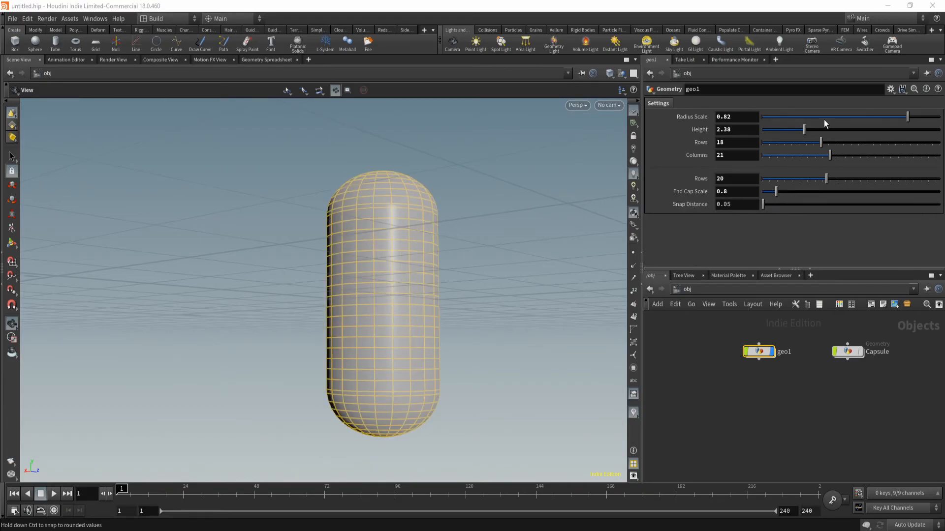
Reduce geo1's Height to 0 and reset Radius Scale and End Cap Scale to their defaults.
drag(804, 129, 707, 126)
drag(462, 274, 466, 300)
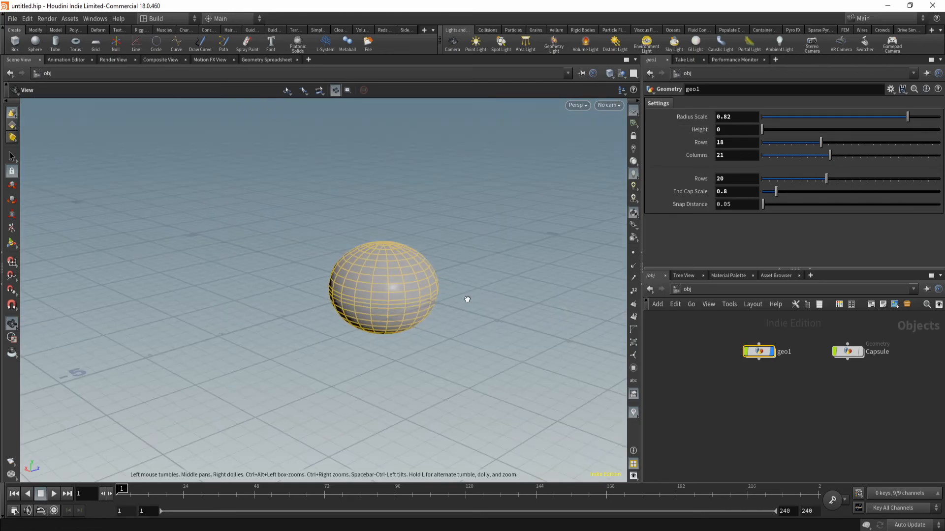
ctrl+middle_click(704, 116)
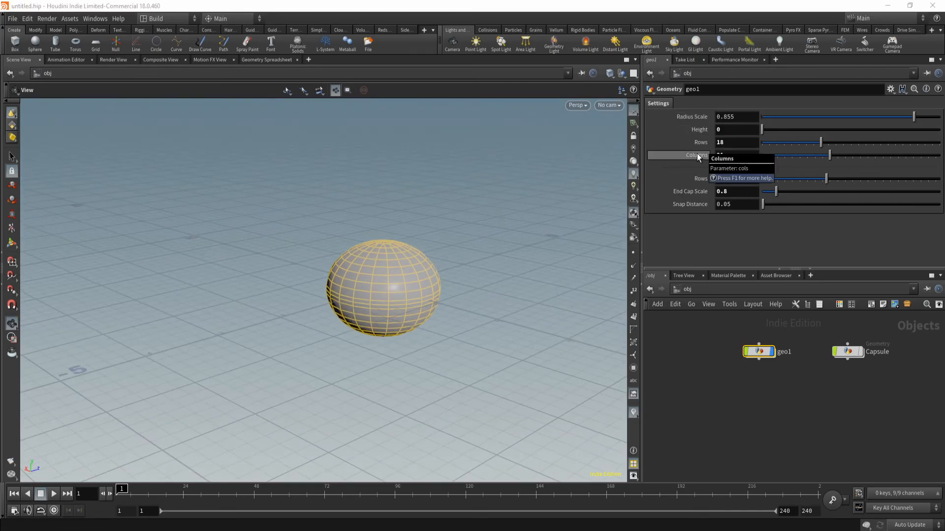
drag(438, 319, 412, 338)
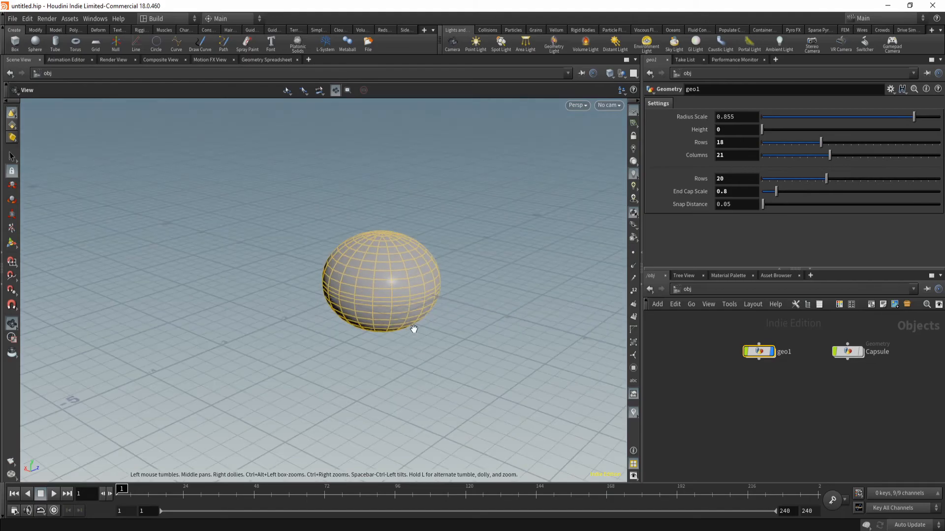
right_drag(411, 338, 531, 261)
ctrl+middle_click(697, 193)
drag(458, 251, 405, 334)
right_drag(405, 334, 370, 355)
middle_drag(416, 260, 369, 318)
right_drag(371, 318, 442, 289)
drag(441, 289, 456, 312)
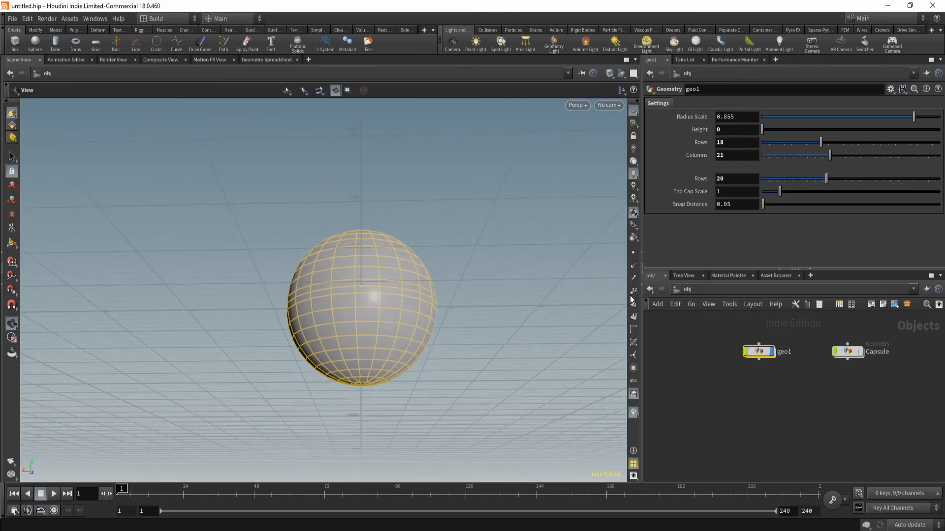
Display the point numbers, examine the points around the sphere's middle seam, and hide the numbers again.
click(633, 255)
click(633, 254)
click(634, 290)
drag(418, 285, 381, 373)
right_drag(381, 374, 462, 286)
drag(385, 291, 437, 281)
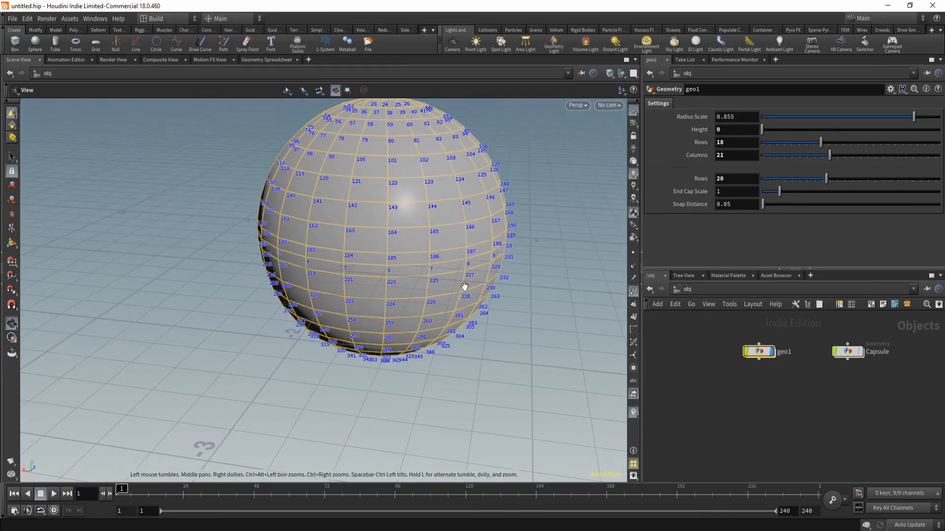
click(633, 291)
right_drag(487, 272, 393, 355)
middle_drag(388, 260, 362, 310)
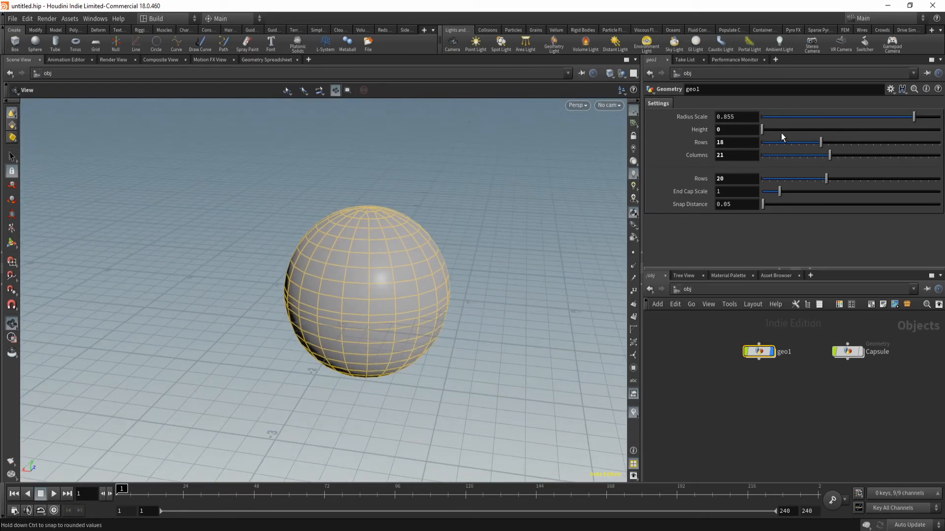
Raise geo1's Height to 1.88 and inspect the resulting capsule.
drag(764, 130, 795, 129)
right_drag(571, 219, 466, 272)
middle_drag(466, 272, 408, 331)
drag(409, 331, 422, 306)
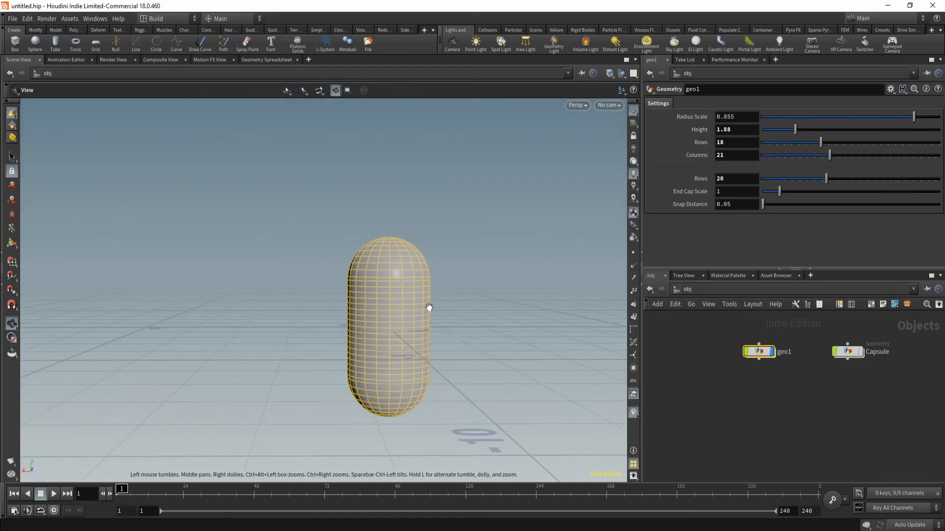